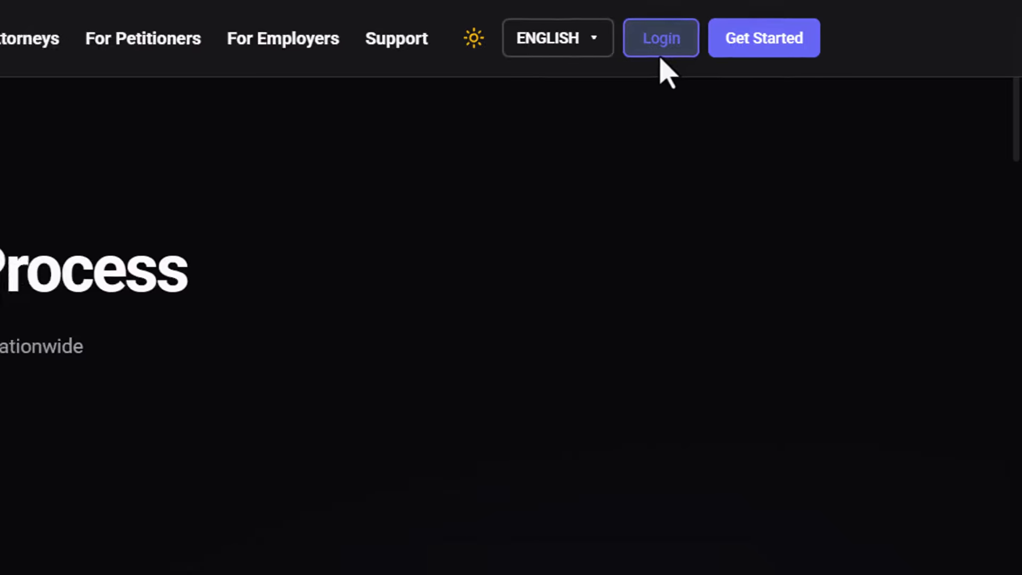
# - Sign in with the saved e-mail and the emailed 6-digit verification code, skipping passkey setup
pyautogui.click(639, 50)
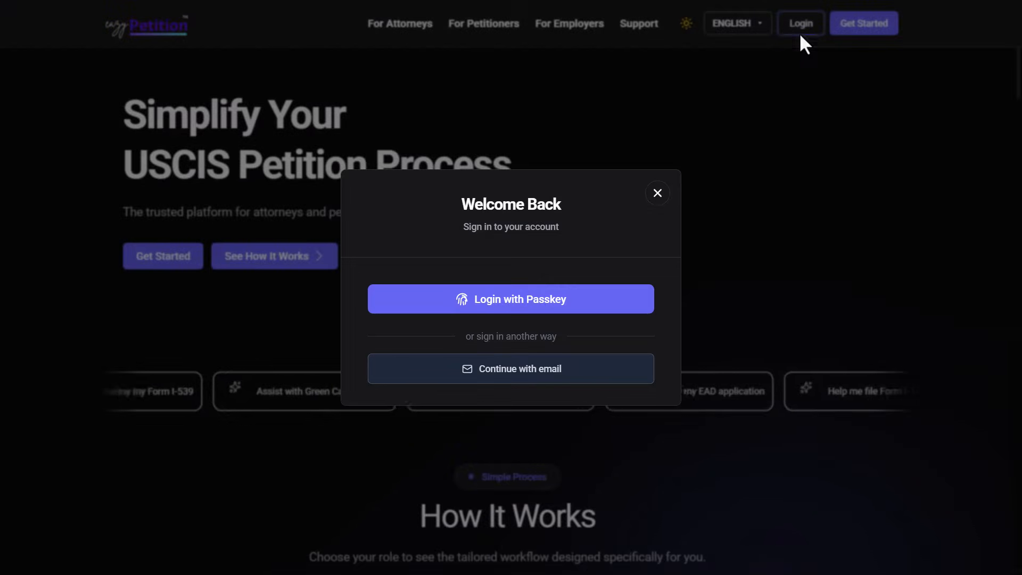
pyautogui.click(532, 368)
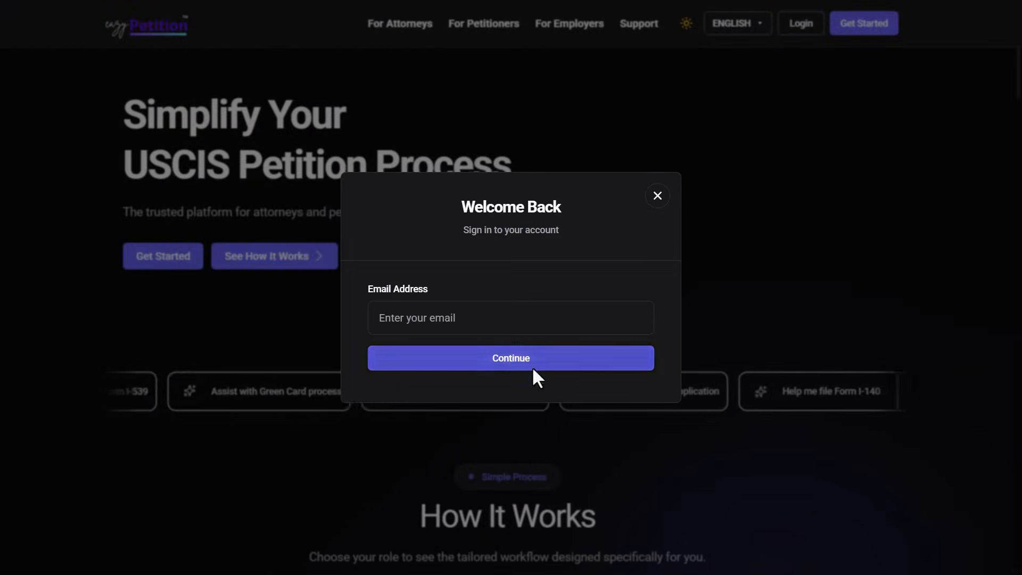
pyautogui.click(501, 331)
pyautogui.click(493, 377)
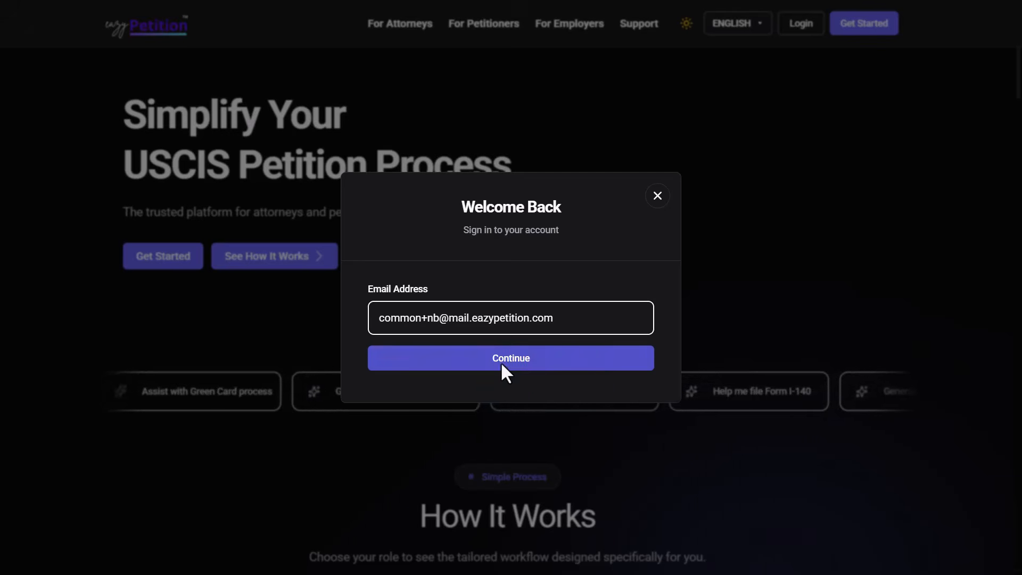
pyautogui.click(500, 362)
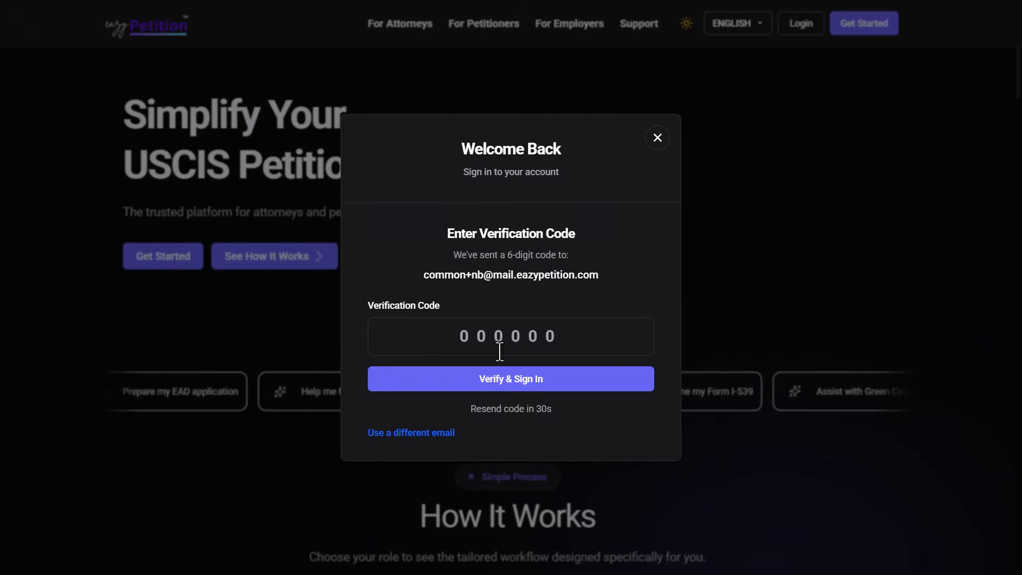
pyautogui.click(533, 336)
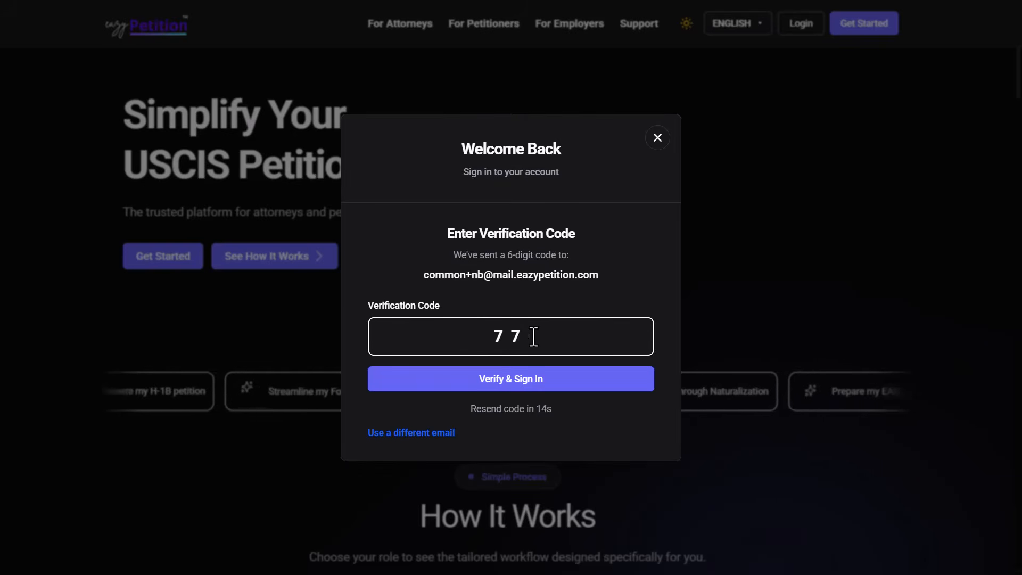
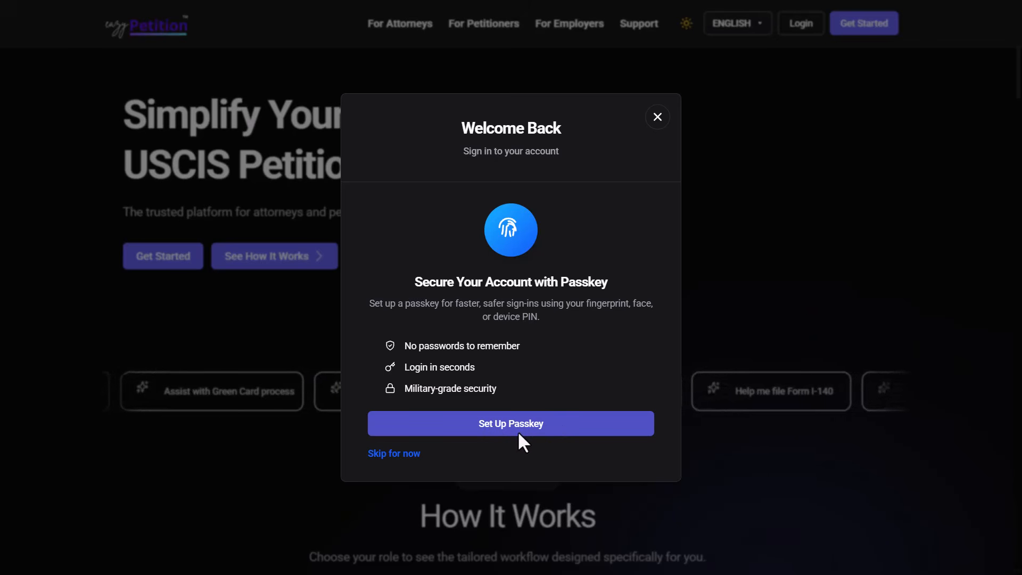
pyautogui.click(406, 452)
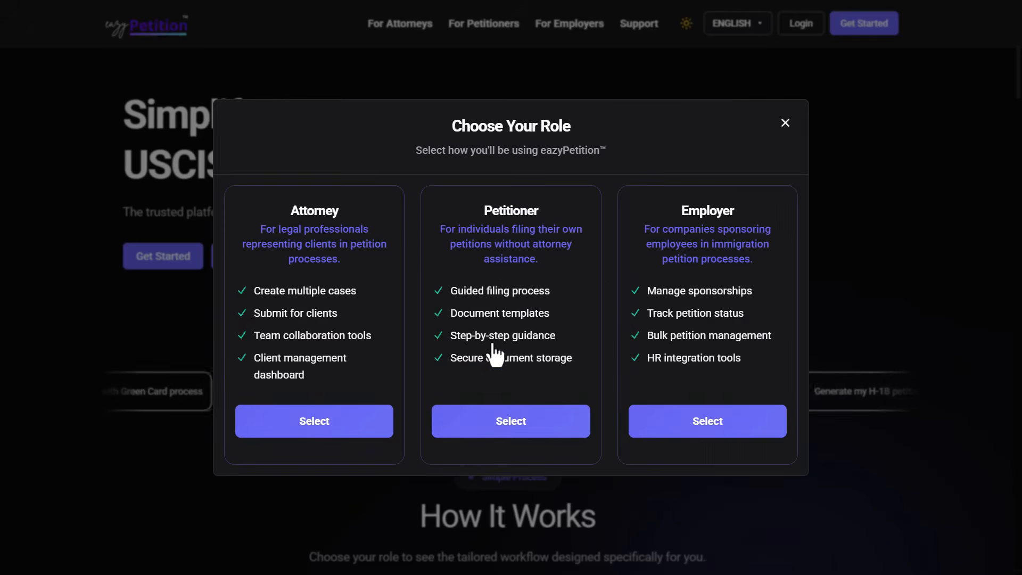
# - Continue as Petitioner and start a New Petition from the dashboard
pyautogui.click(516, 422)
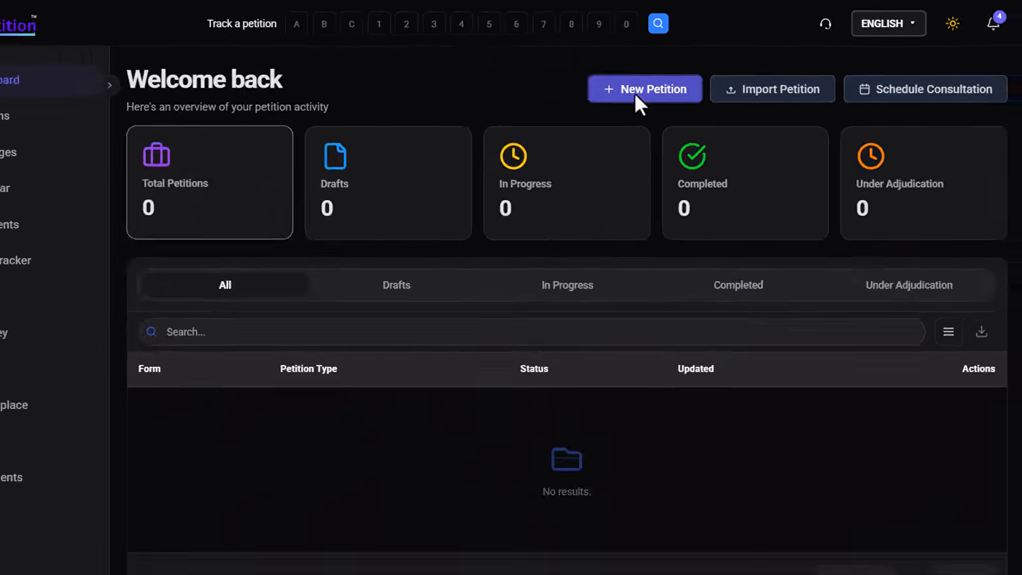
pyautogui.click(505, 137)
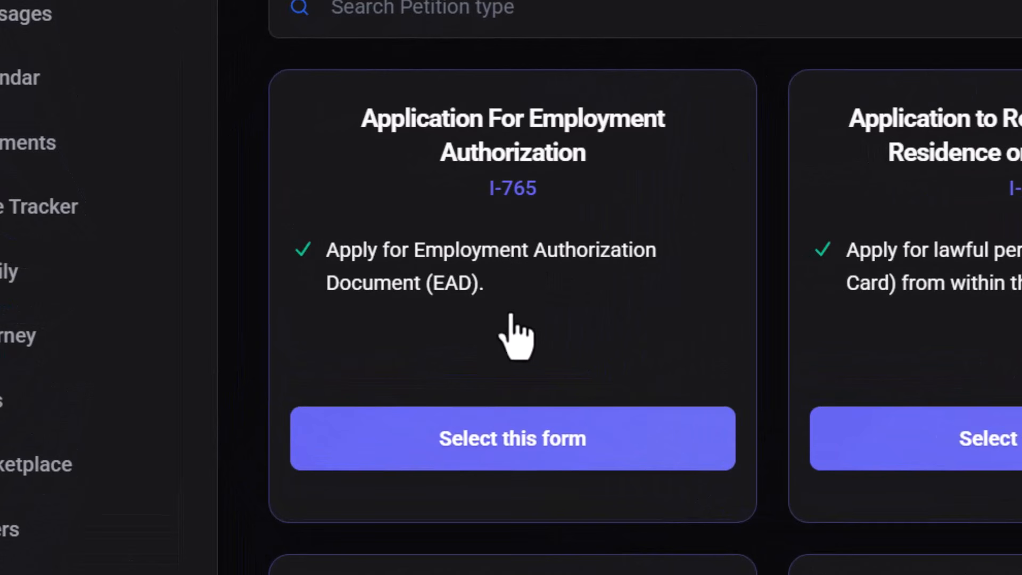
# - Choose the I-765 form, confirm physical presence in the United States, and create the petition
pyautogui.click(551, 458)
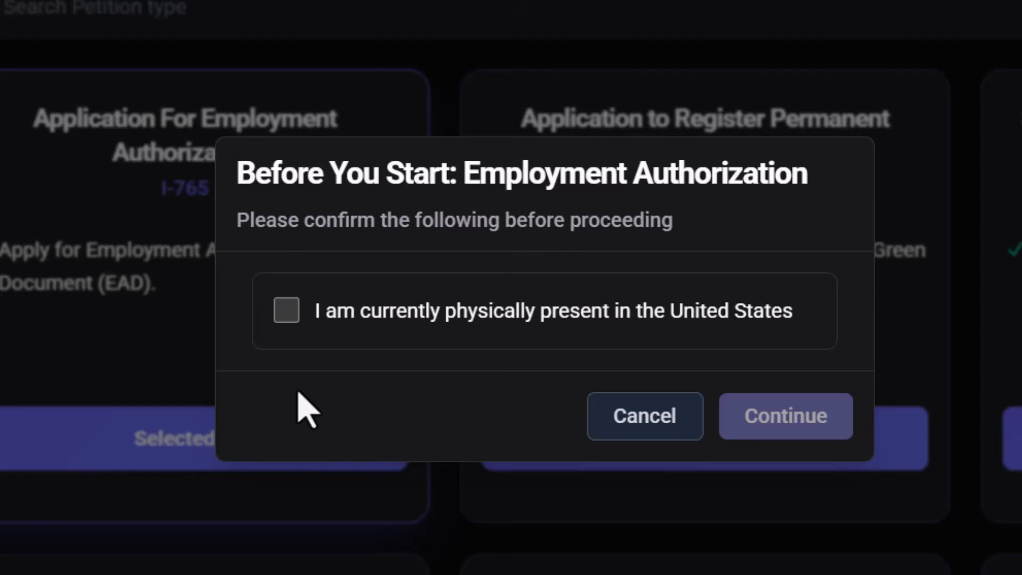
pyautogui.click(290, 322)
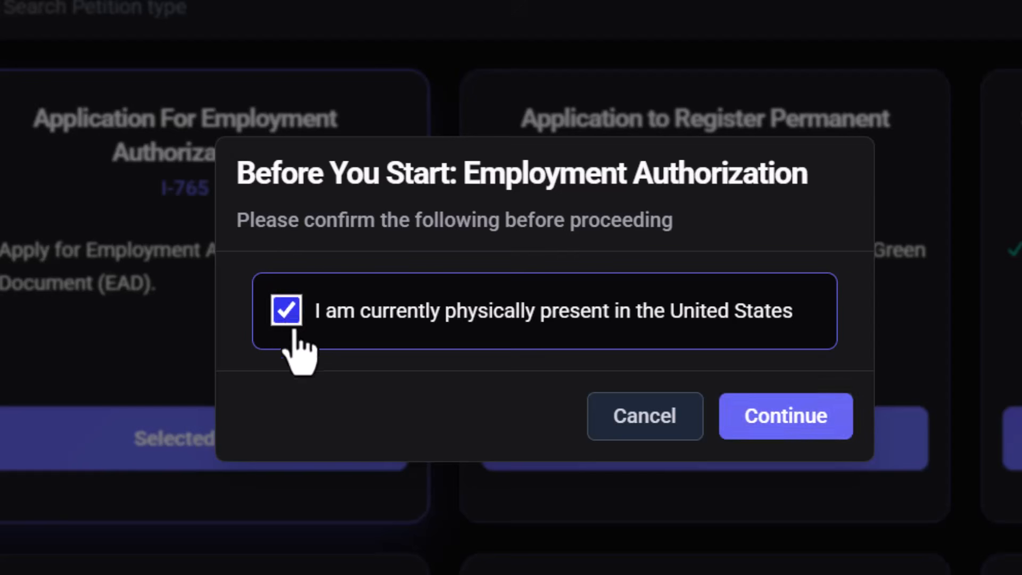
pyautogui.click(752, 434)
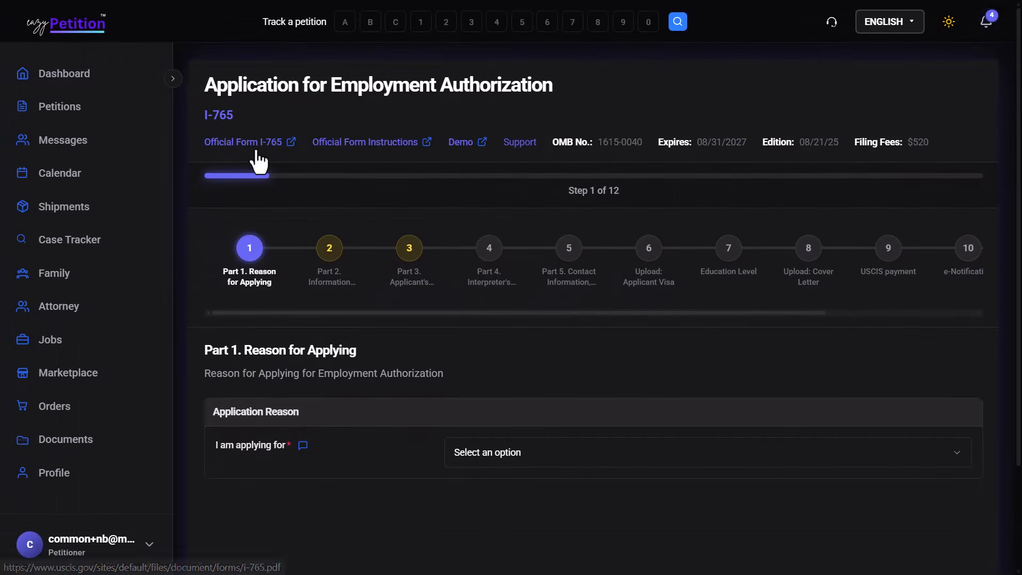
# - Open the official Form I-765 PDF and scroll from its title header down to Part 2
pyautogui.click(256, 151)
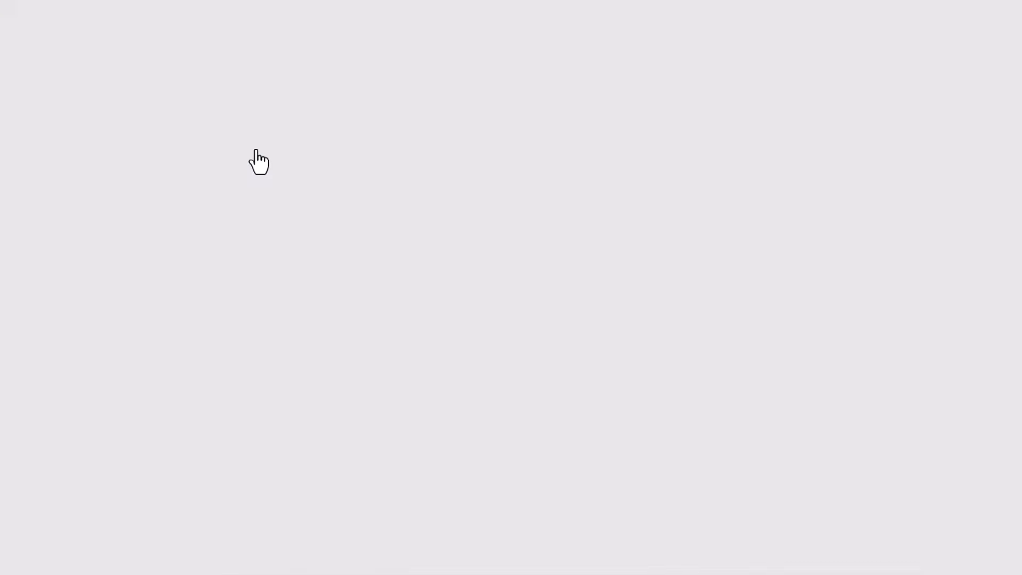
pyautogui.scroll(8, 512, 250)
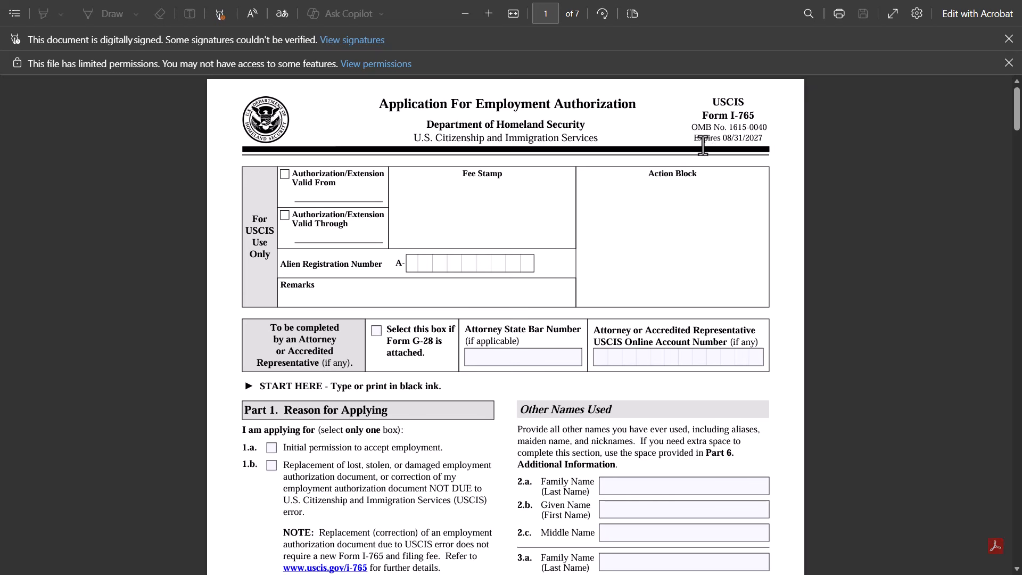
pyautogui.scroll(-7, 747, 163)
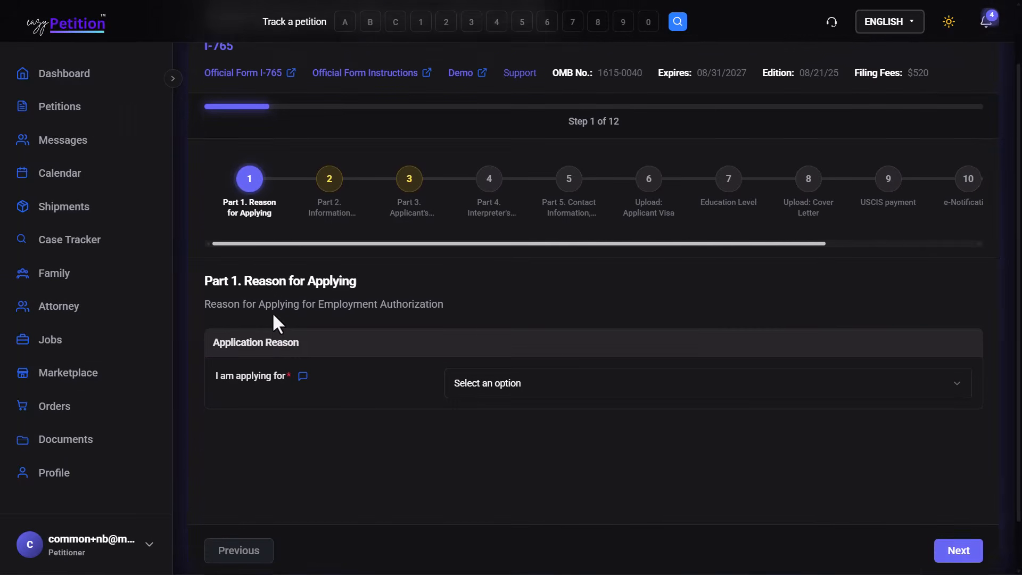
# - Choose '1.a. Initial permission to accept employment' in the 'I am applying for' dropdown
pyautogui.scroll(-1, 272, 312)
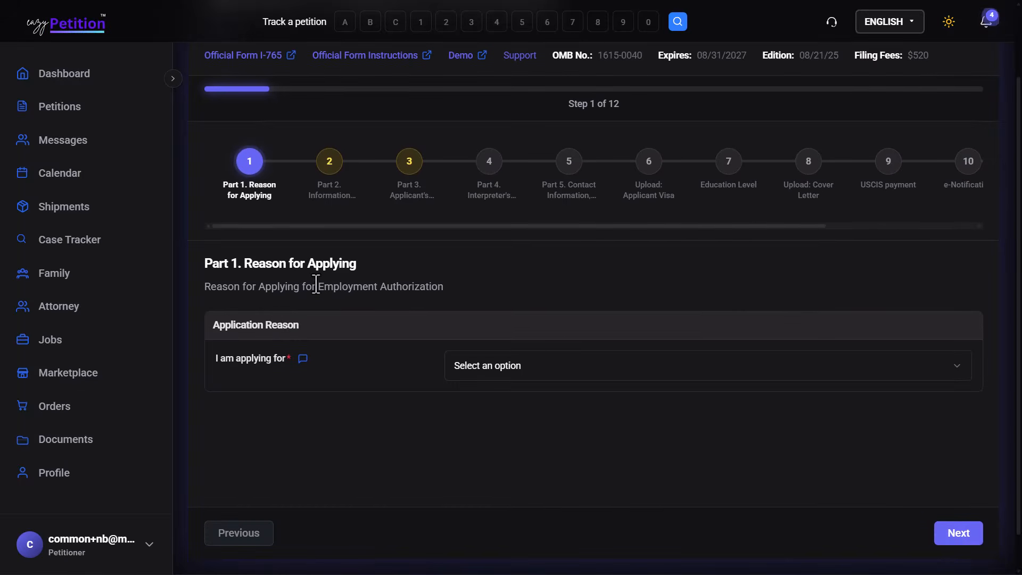
pyautogui.click(487, 373)
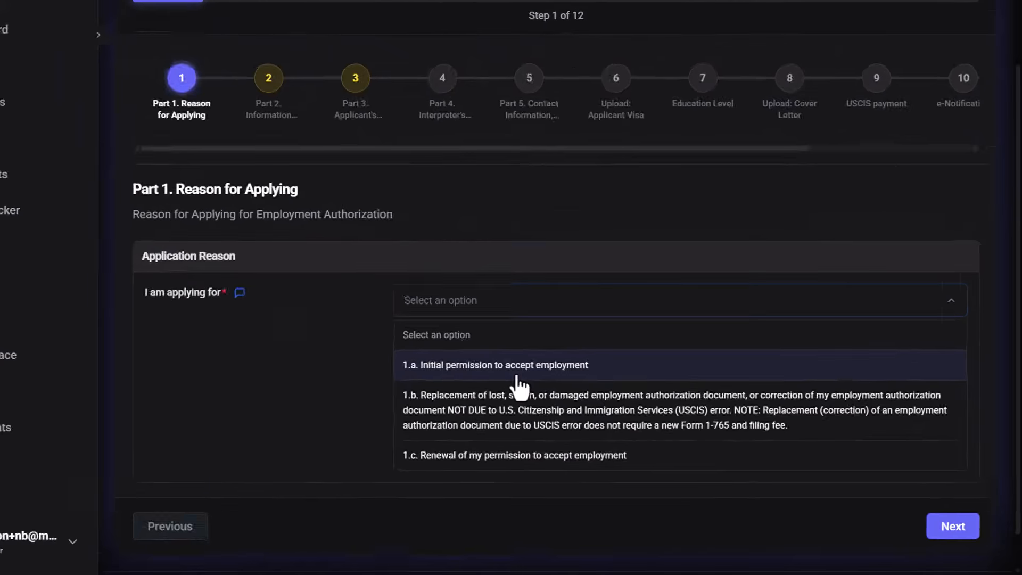
pyautogui.click(266, 266)
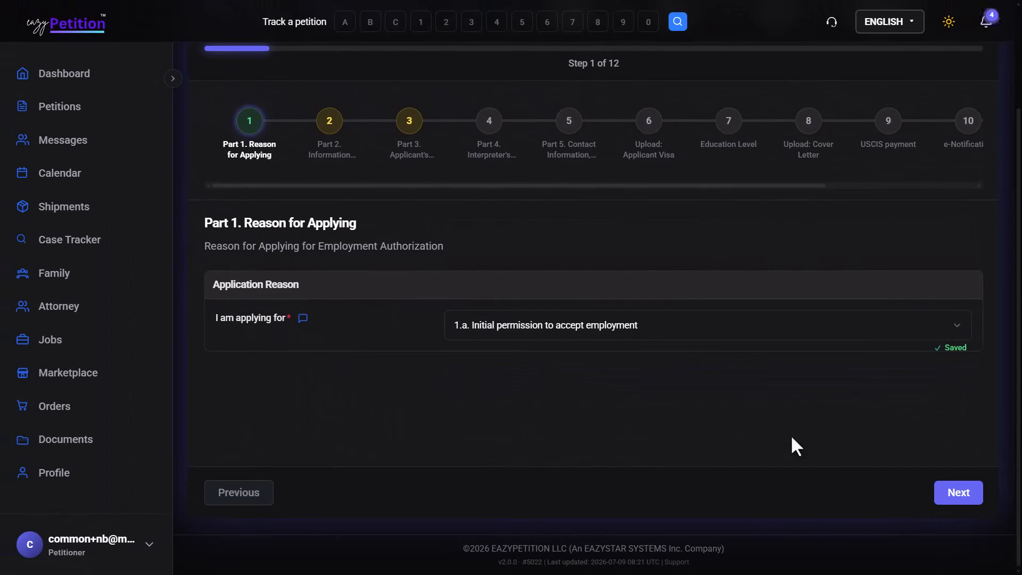
# - Advance to Part 2, Information About You, and review the applicant details filled from the passport
pyautogui.click(953, 492)
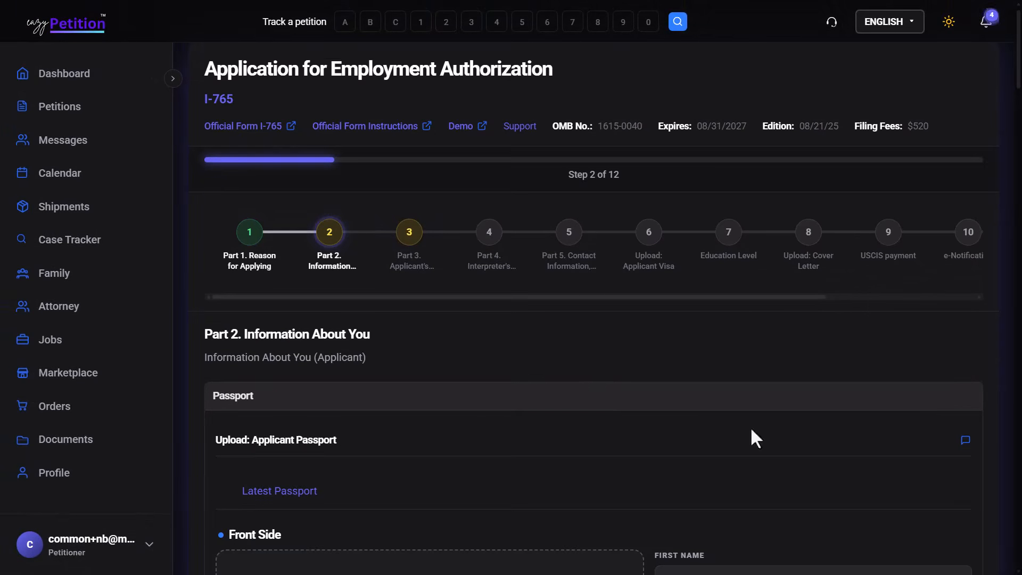
pyautogui.scroll(-3, 353, 346)
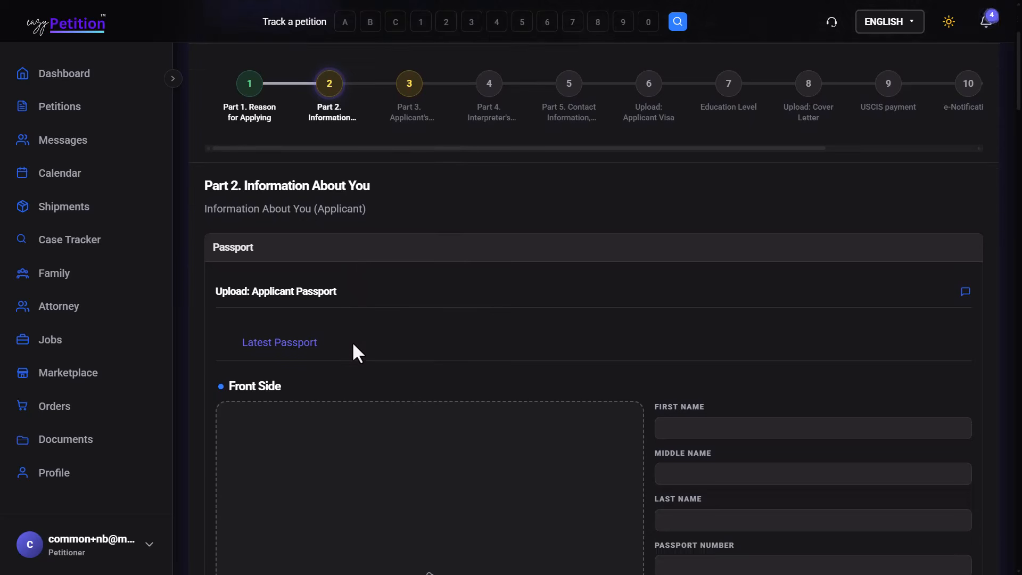
pyautogui.scroll(-3, 352, 340)
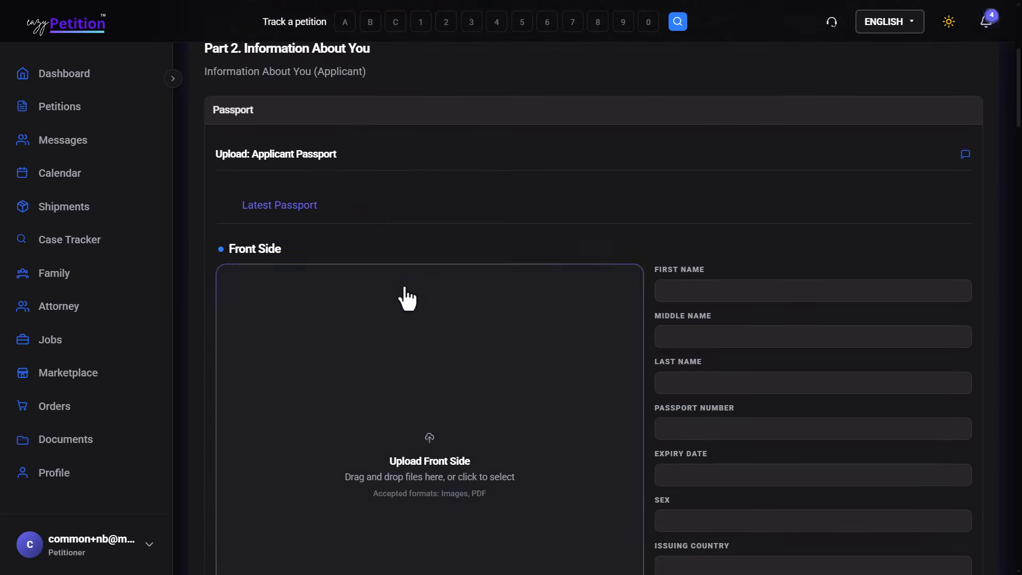
pyautogui.scroll(-3, 406, 297)
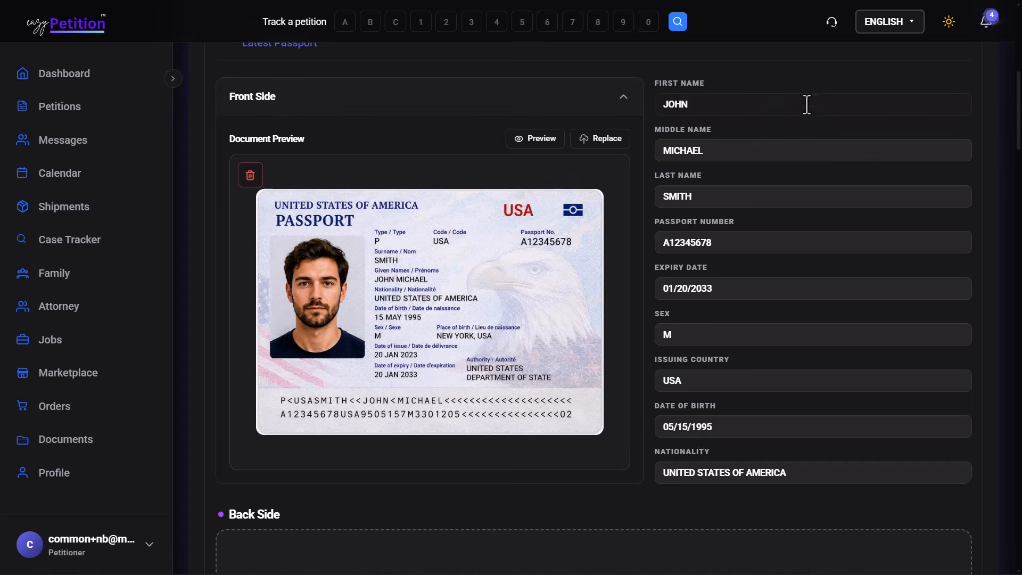
pyautogui.scroll(-10, 771, 112)
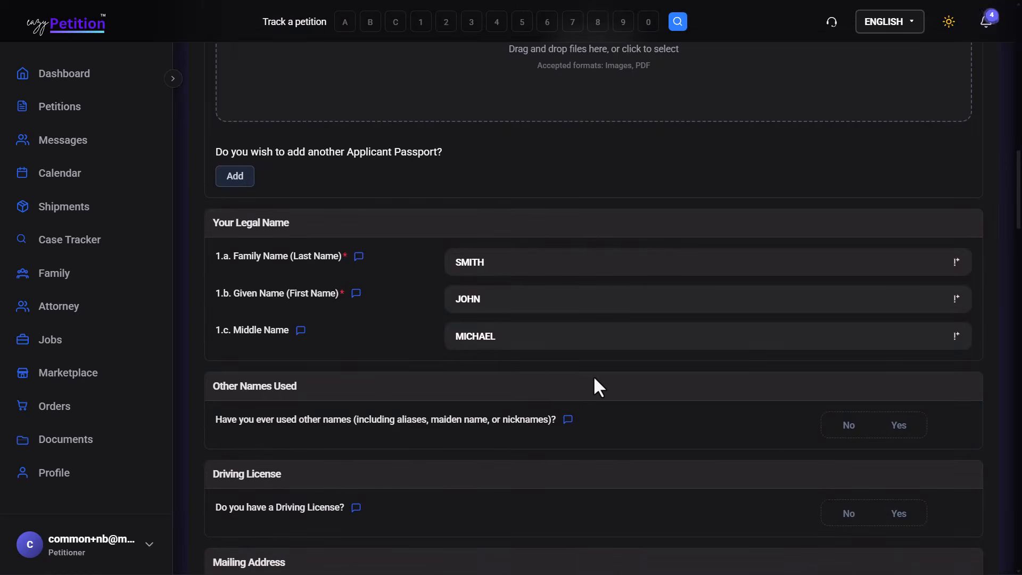
pyautogui.scroll(-1, 592, 375)
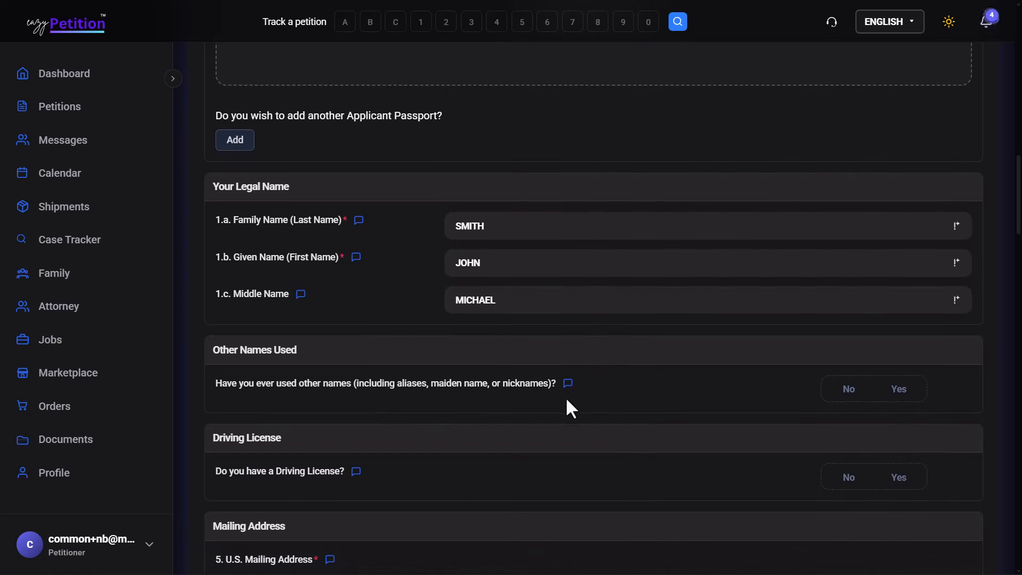
# - Answer Yes to both Other Names Used and Driving License
pyautogui.click(909, 391)
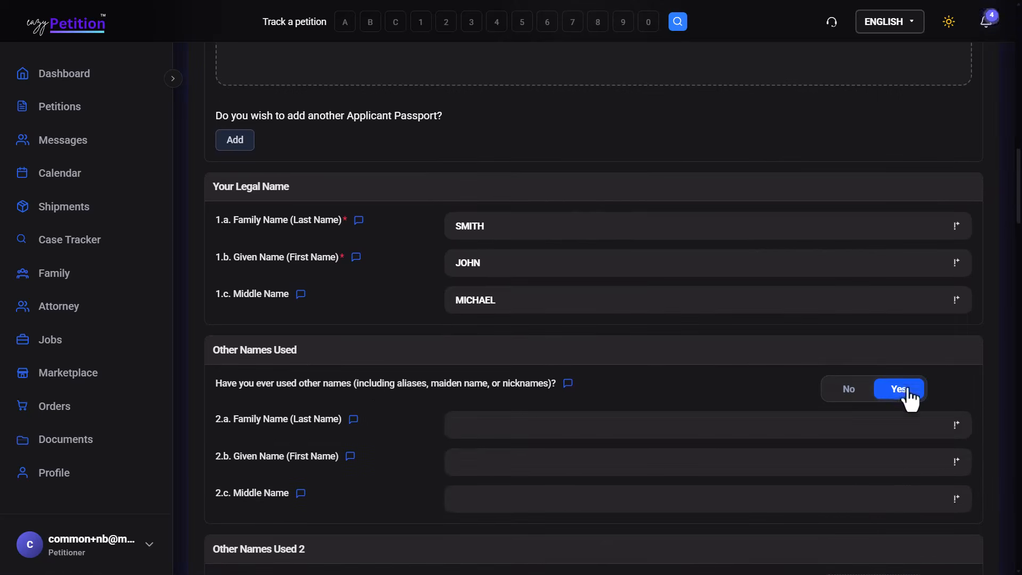
pyautogui.scroll(-8, 473, 453)
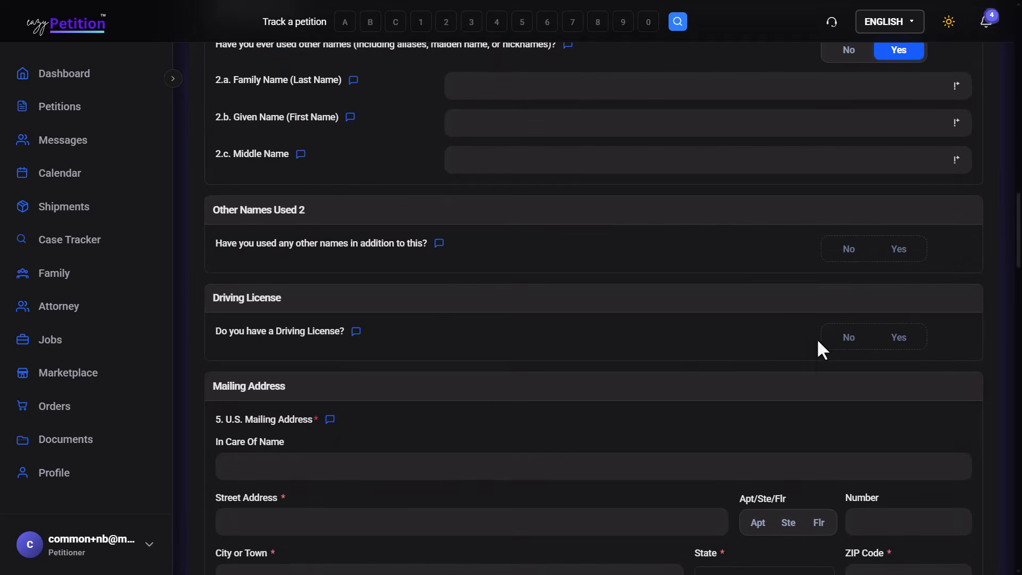
pyautogui.click(900, 341)
# - Answer No to question 6, mailing address same as physical address, revealing the Physical Address fields
pyautogui.scroll(-4, 894, 354)
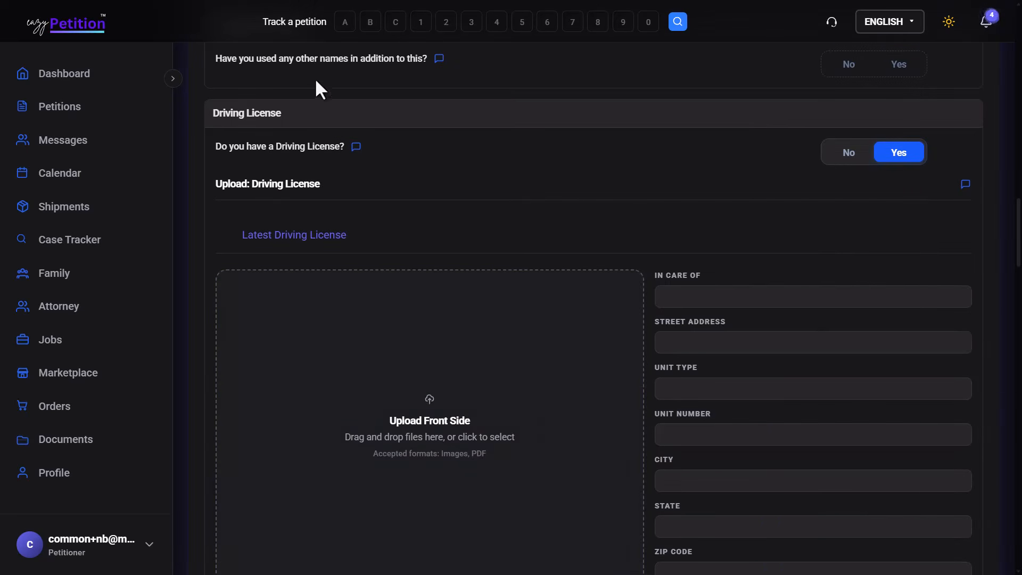
pyautogui.scroll(-1, 405, 219)
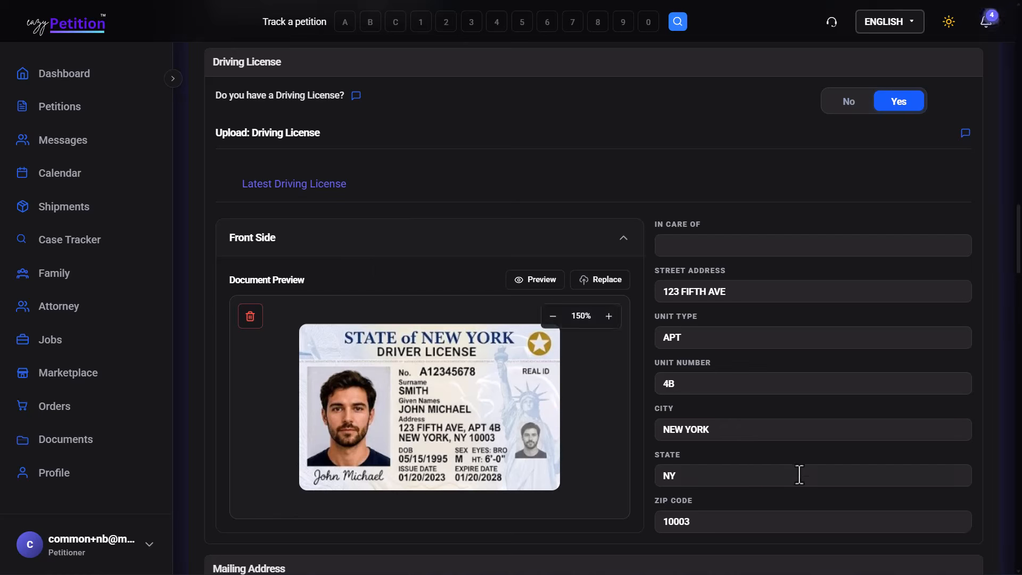
pyautogui.scroll(-3, 802, 254)
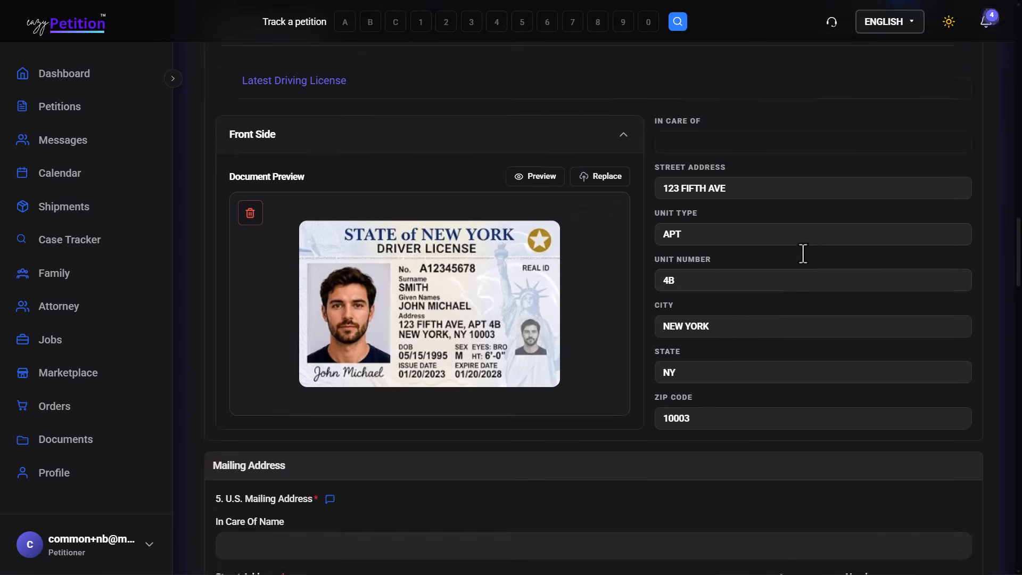
pyautogui.scroll(-4, 736, 89)
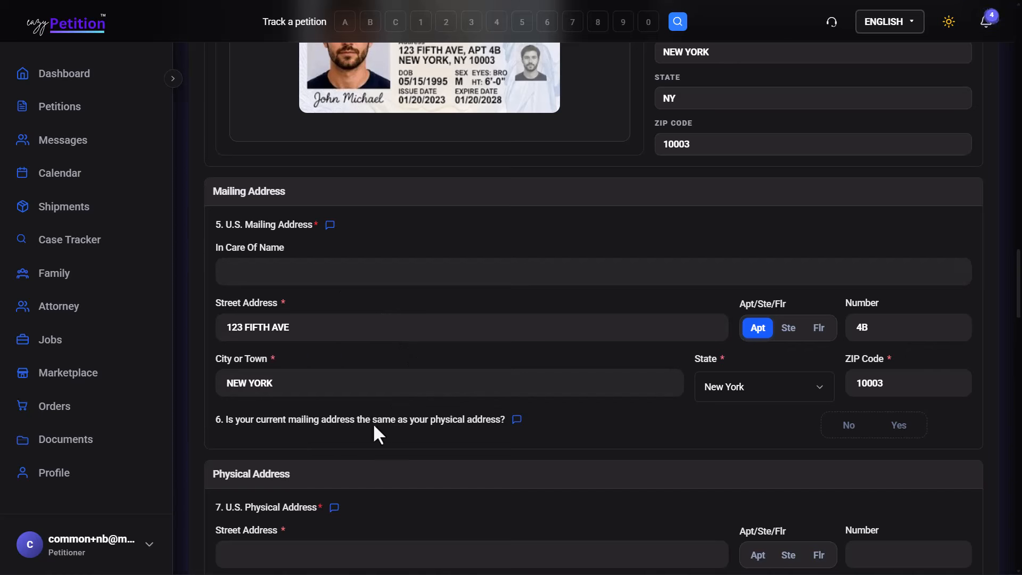
pyautogui.click(911, 432)
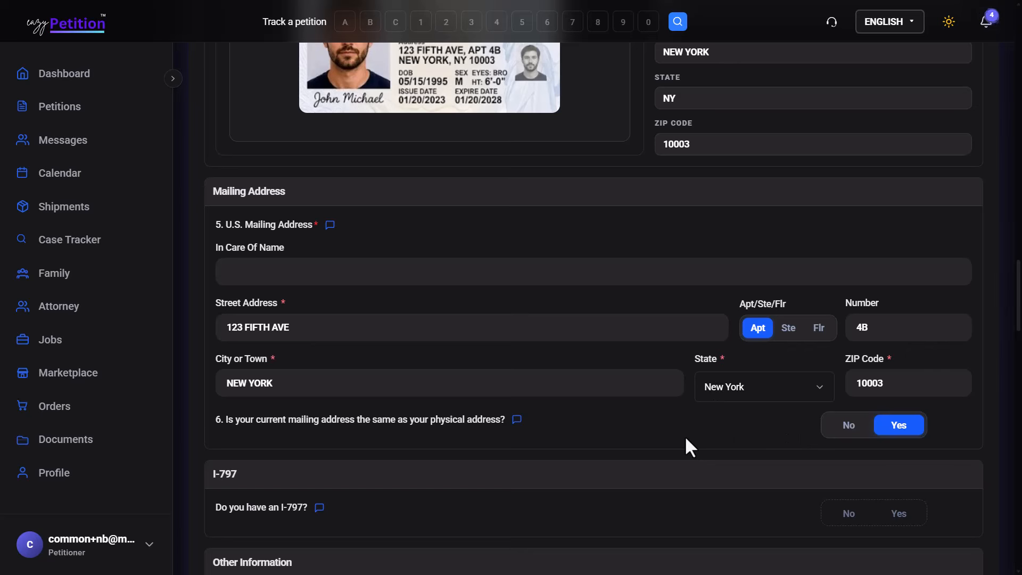
pyautogui.click(849, 432)
pyautogui.scroll(-3, 539, 483)
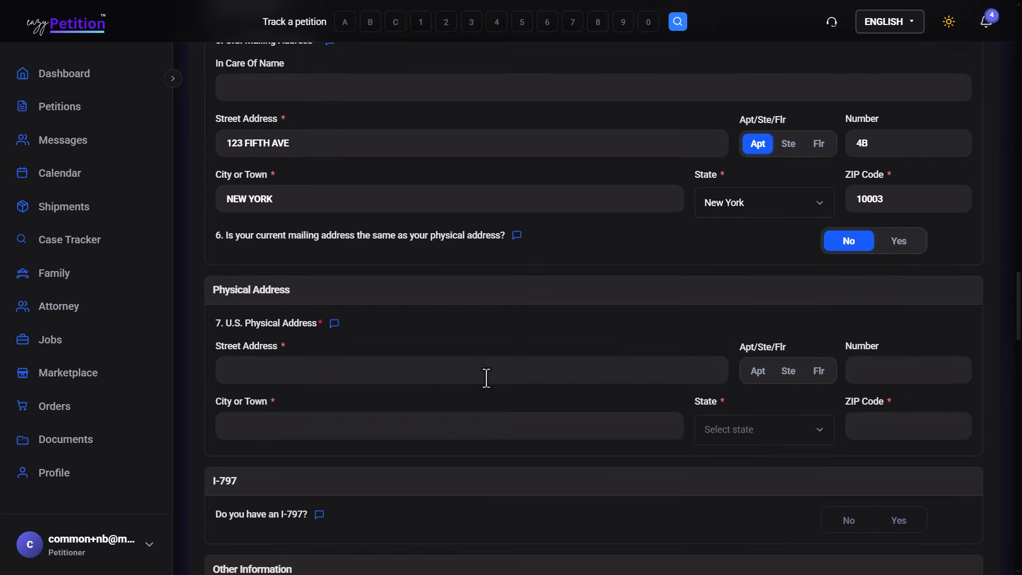
pyautogui.scroll(-3, 612, 349)
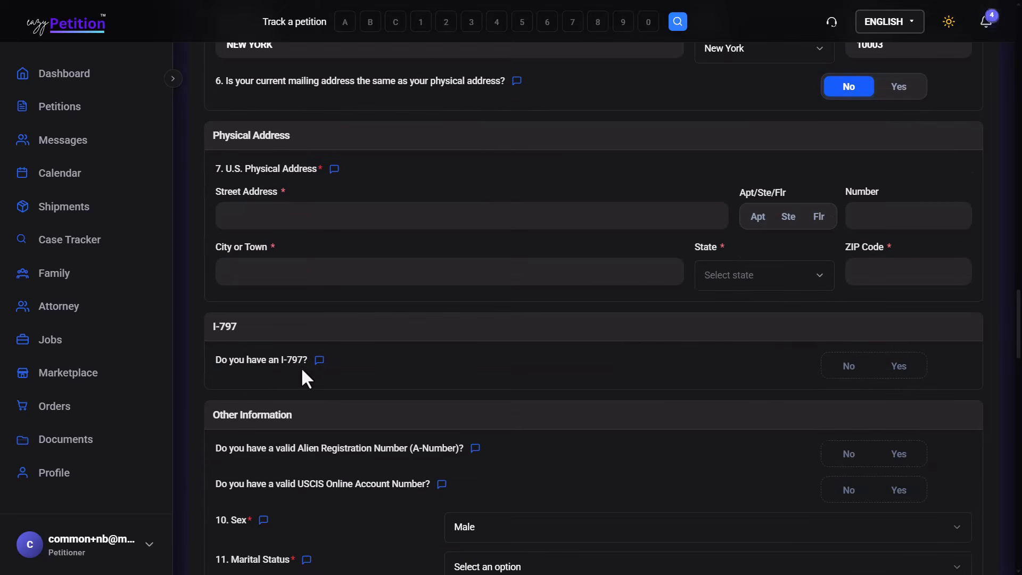
# - Answer No to having an I-797, and Yes to A-Number and USCIS online account
pyautogui.click(903, 366)
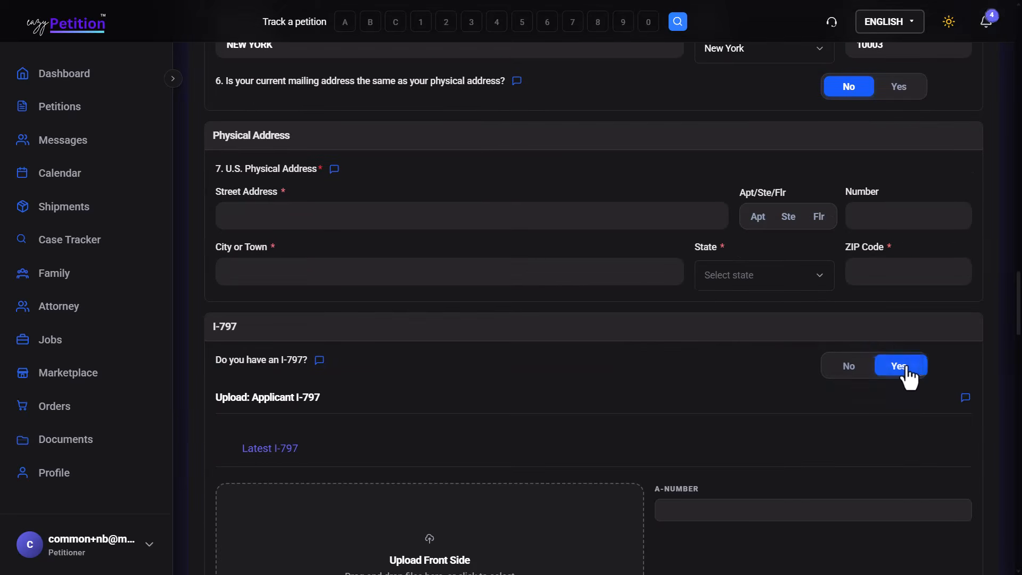
pyautogui.scroll(-2, 908, 368)
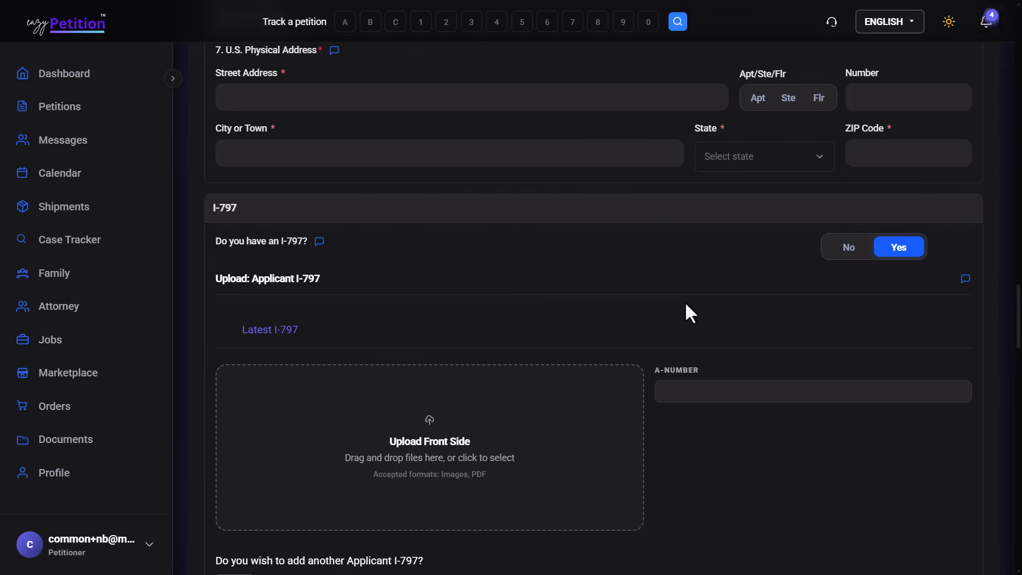
pyautogui.click(866, 257)
pyautogui.scroll(-2, 868, 266)
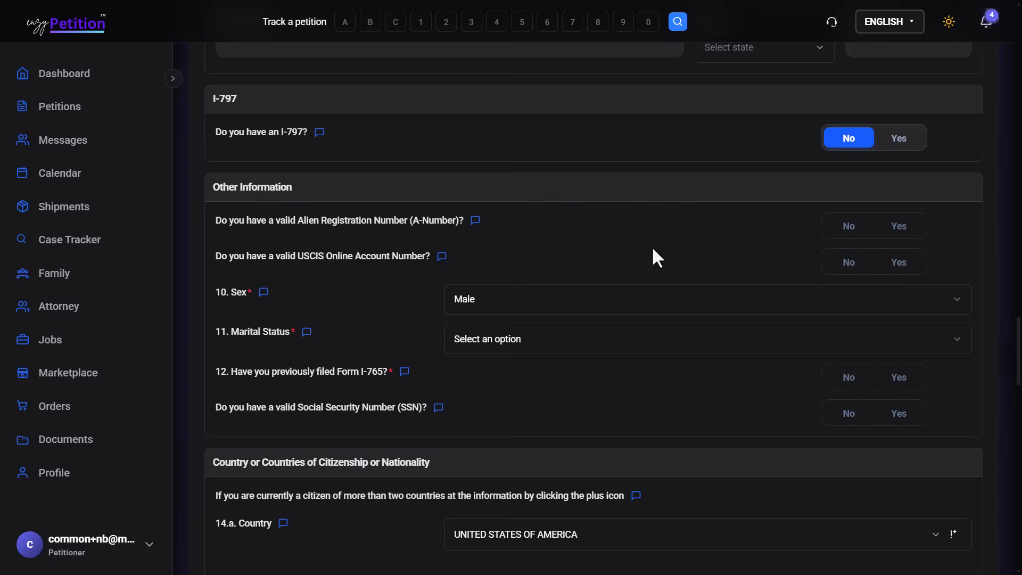
pyautogui.click(911, 231)
pyautogui.scroll(-1, 910, 237)
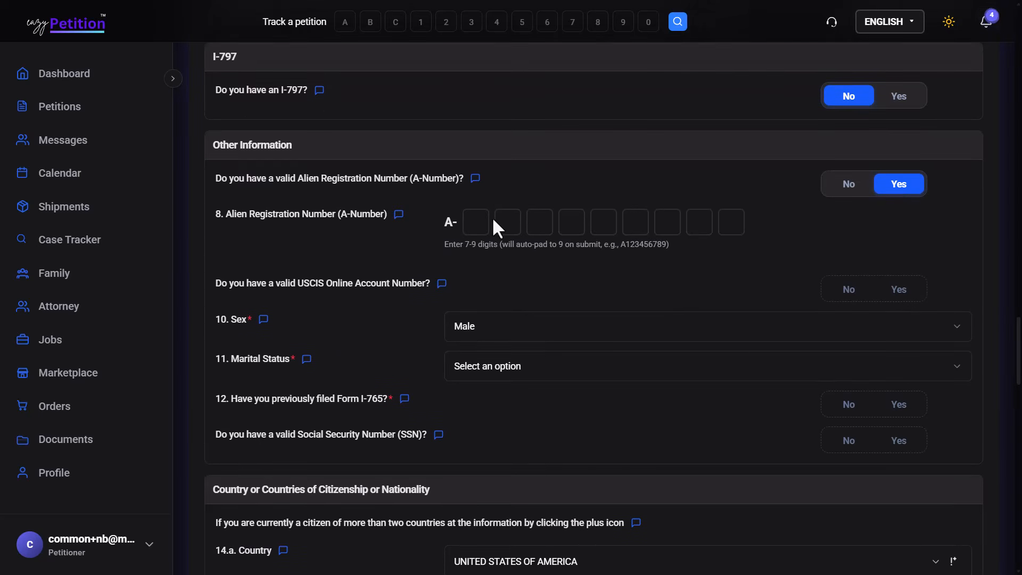
pyautogui.scroll(-1, 729, 276)
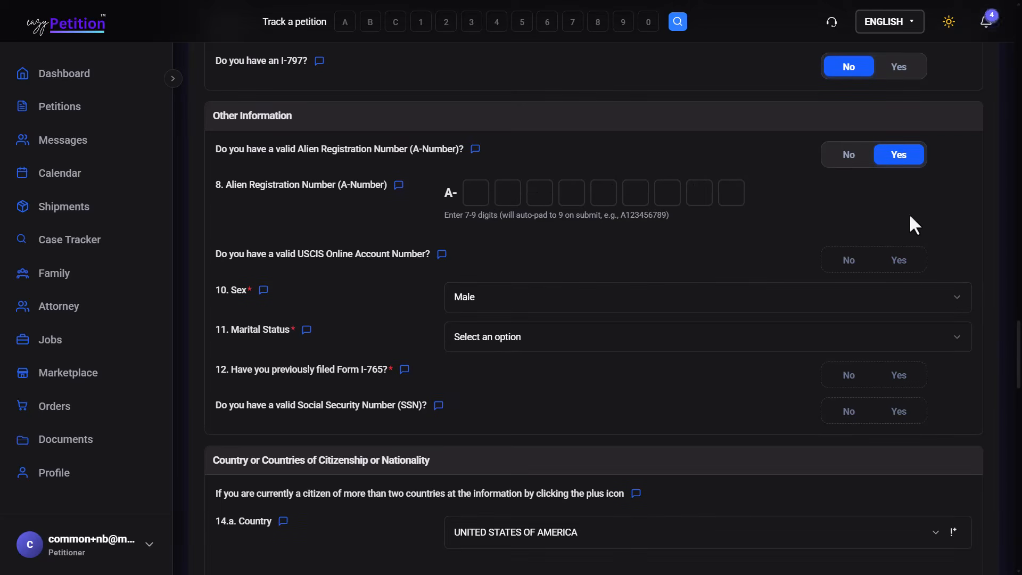
pyautogui.click(905, 260)
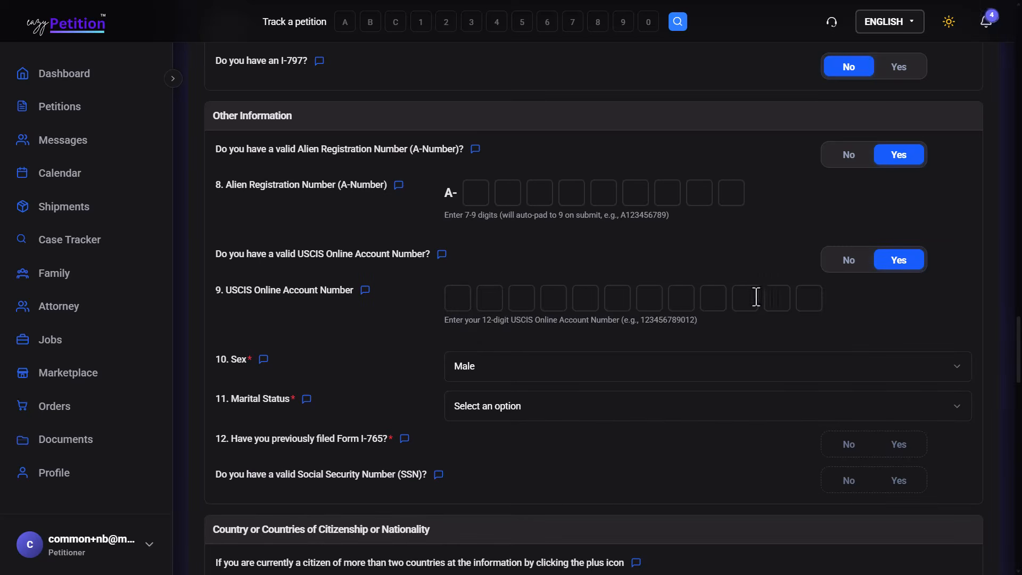
pyautogui.scroll(-2, 756, 296)
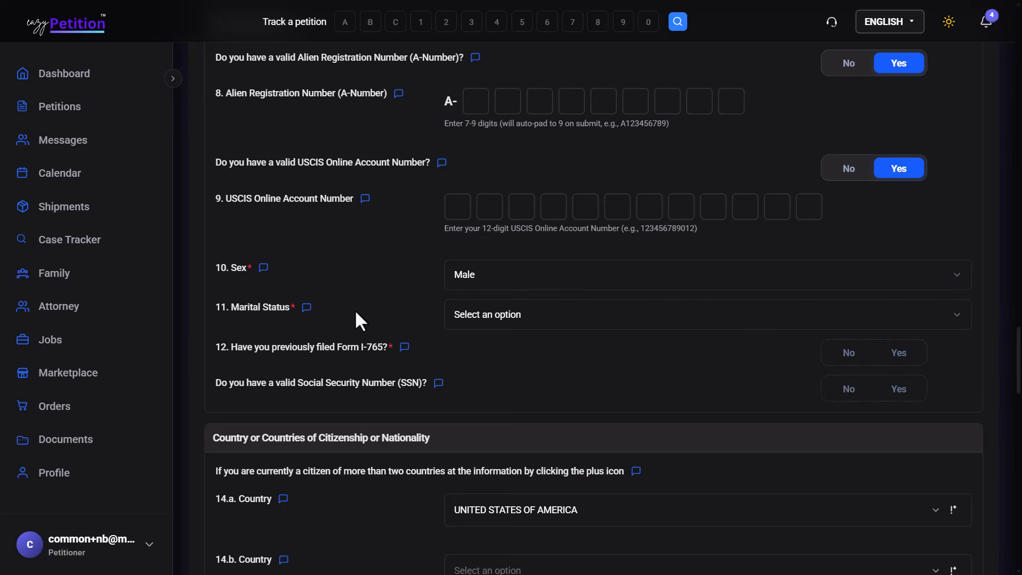
# - Set marital status to Single, prior I-765 filing to No, and Social Security Number to Yes
pyautogui.click(472, 318)
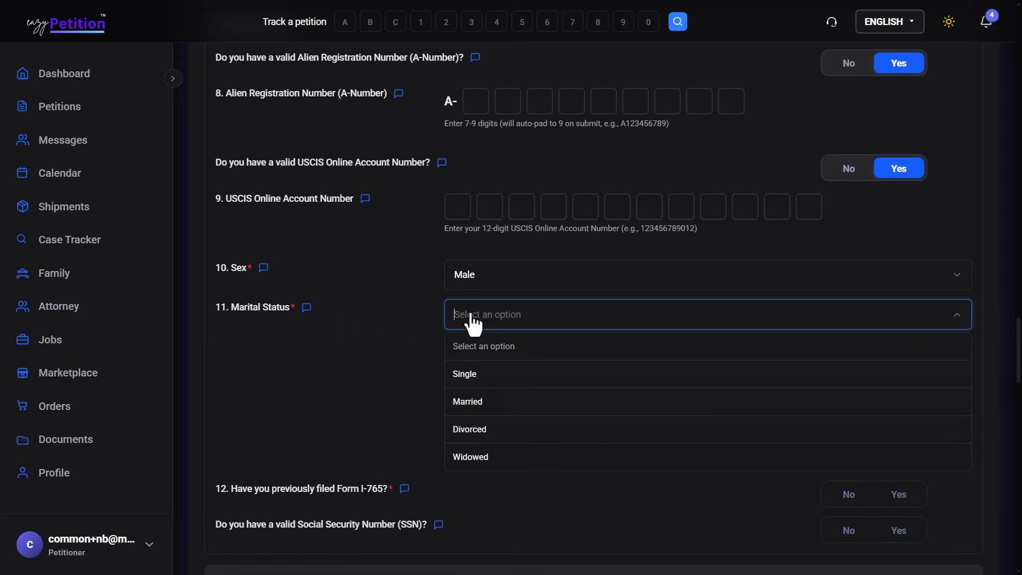
pyautogui.click(470, 377)
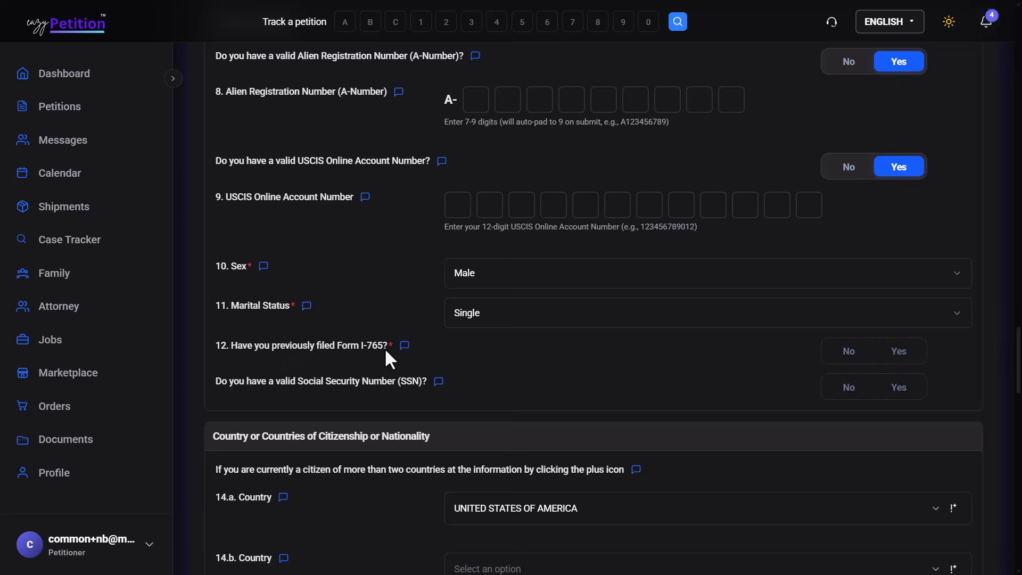
pyautogui.click(916, 355)
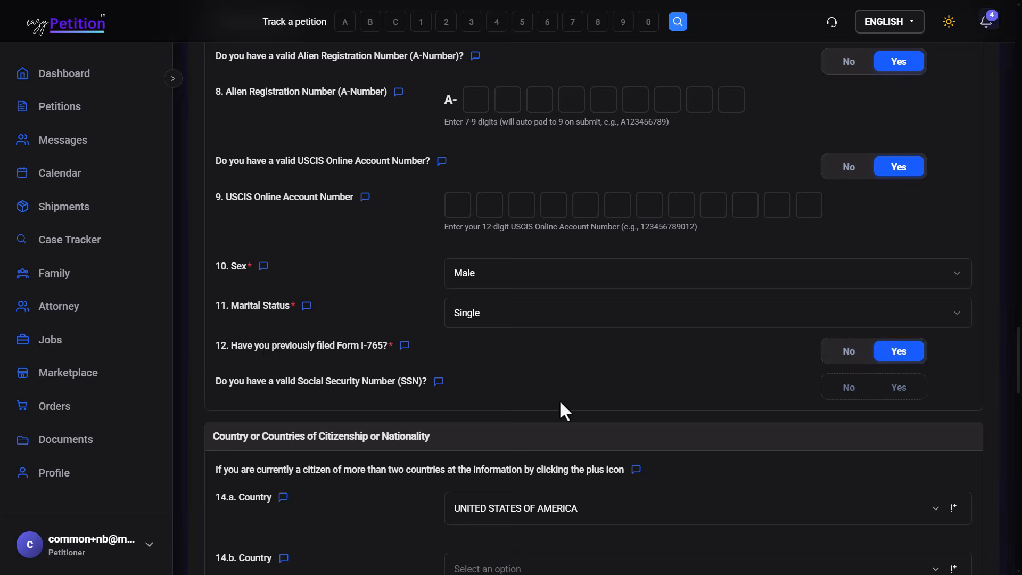
pyautogui.click(838, 356)
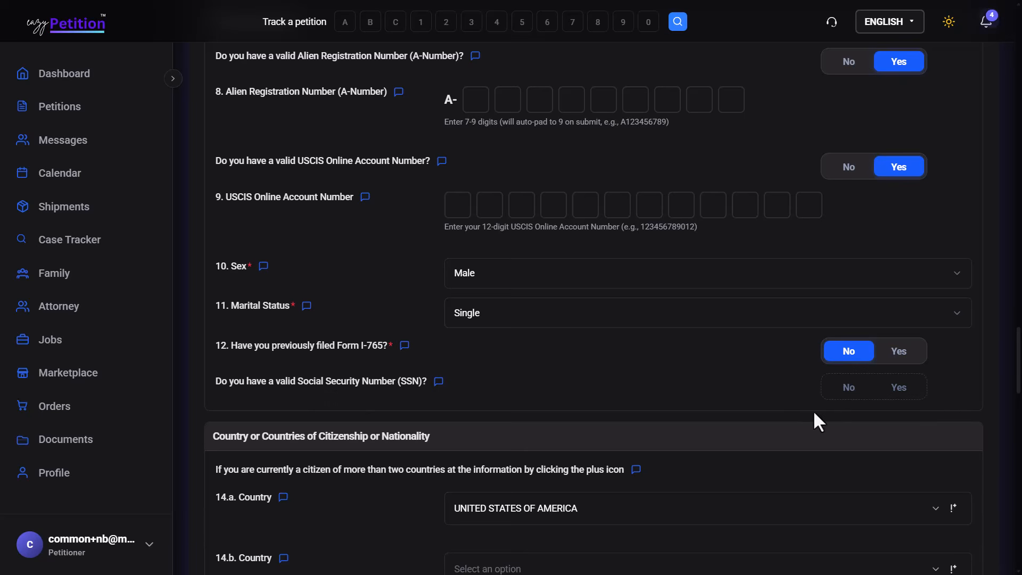
pyautogui.click(899, 397)
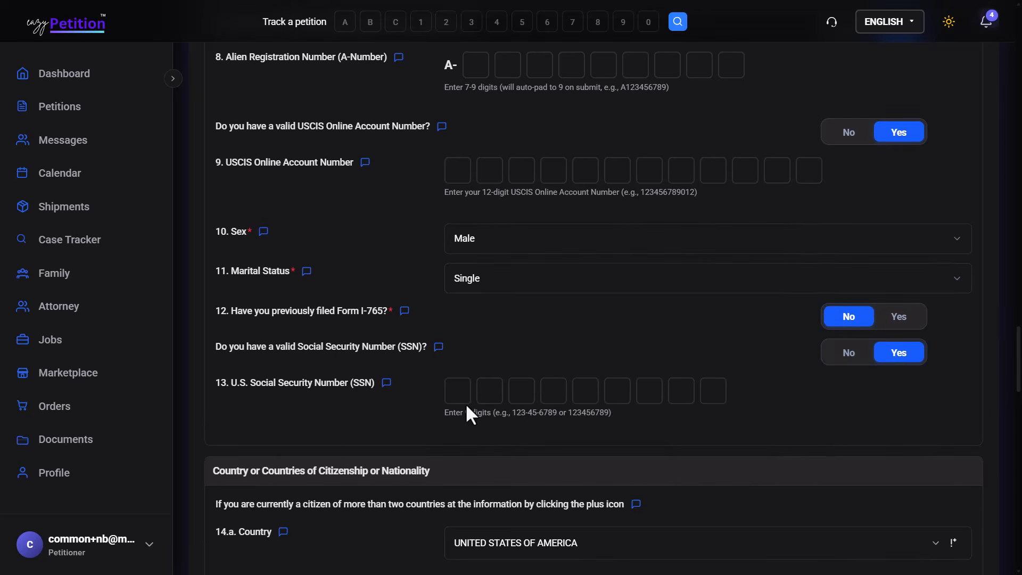
pyautogui.scroll(-3, 675, 420)
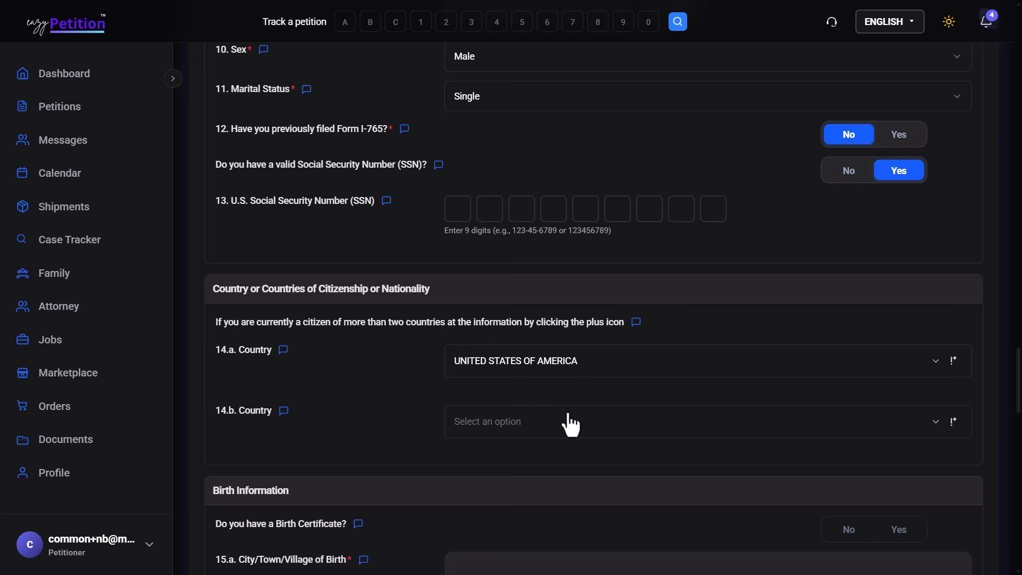
# - Search 'india' in the 14.b Country dropdown and choose India as second citizenship
pyautogui.click(511, 423)
pyautogui.click(397, 248)
pyautogui.click(485, 282)
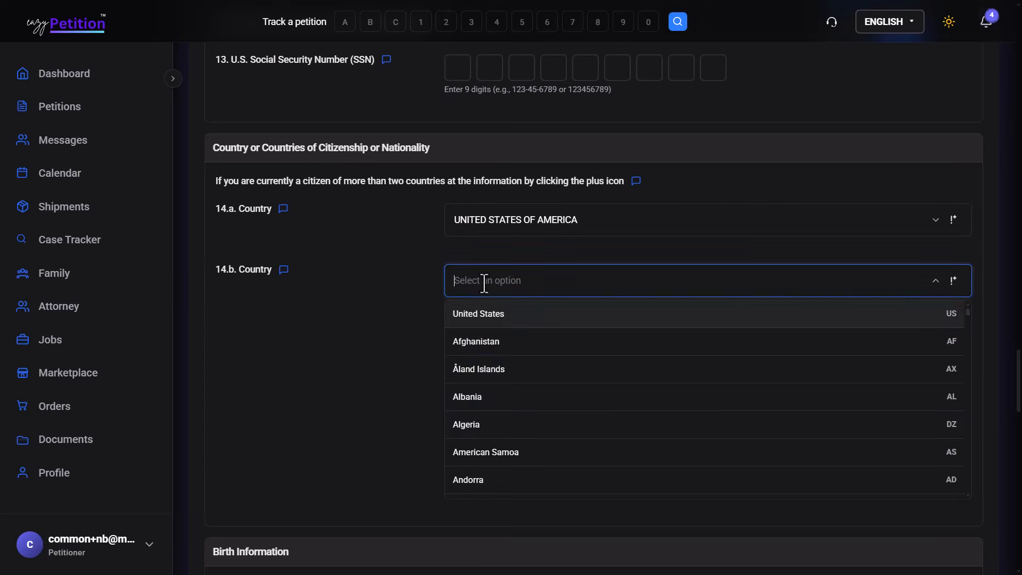
pyautogui.scroll(-1, 501, 402)
pyautogui.scroll(-10, 502, 403)
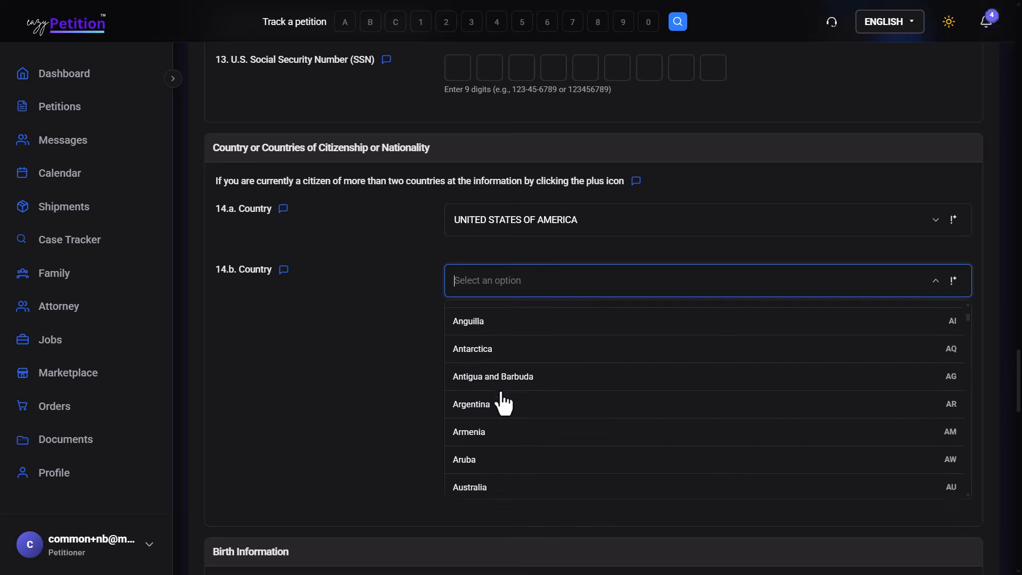
pyautogui.write('india')
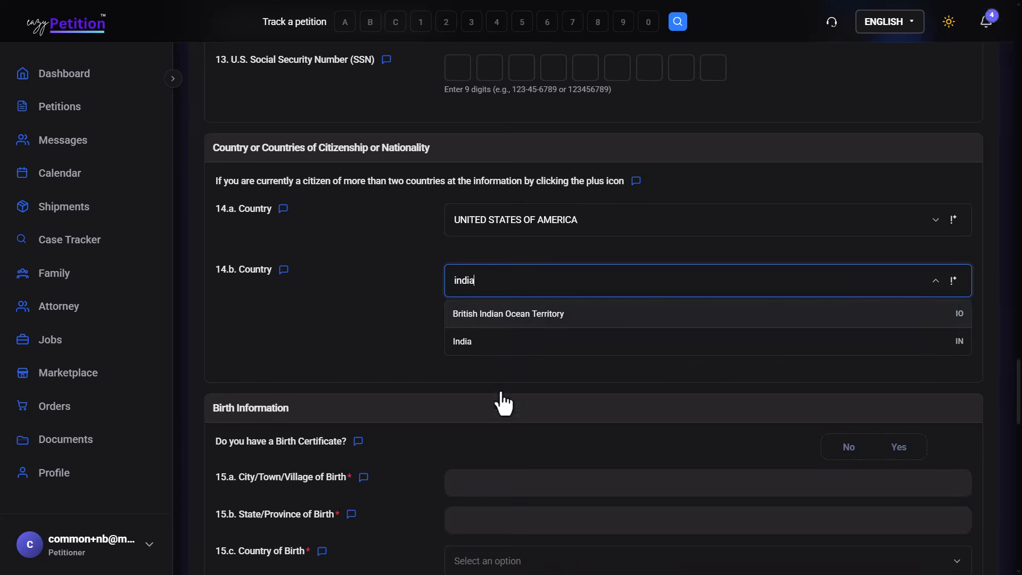
pyautogui.click(474, 342)
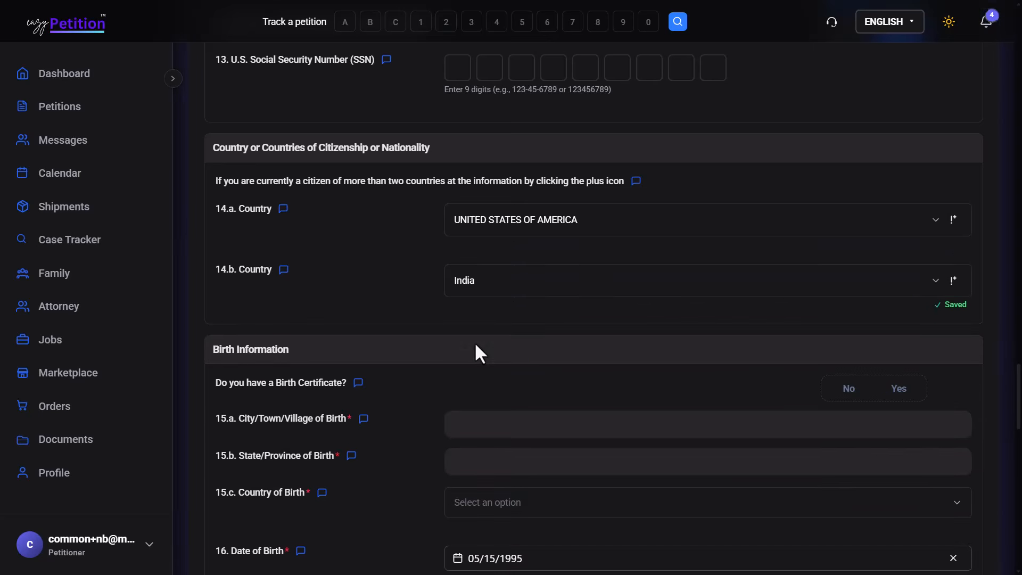
# - Answer Yes to 'Do you have a Birth Certificate?' and look over the new upload section
pyautogui.scroll(-1, 479, 352)
pyautogui.scroll(-1, 474, 341)
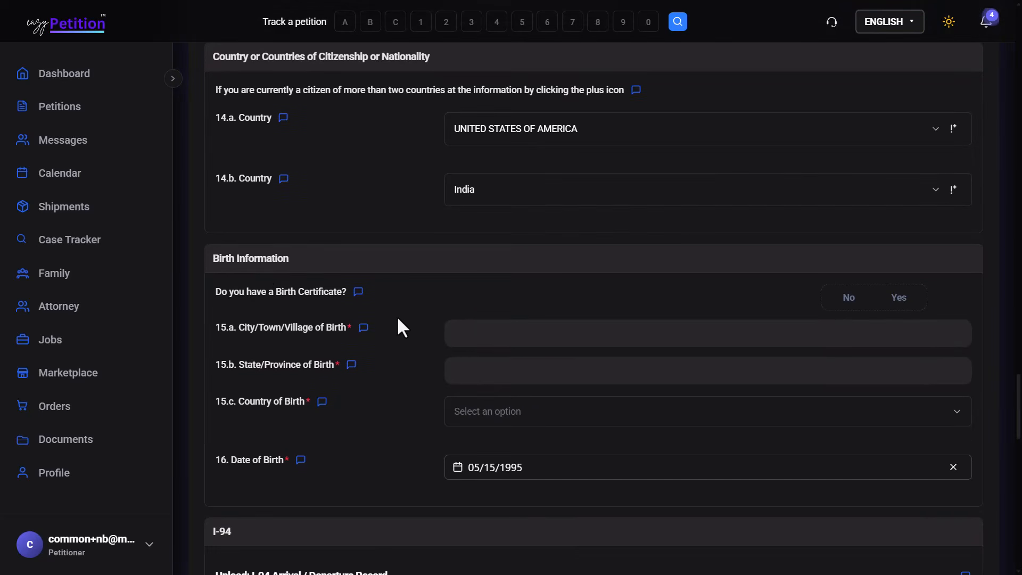
pyautogui.click(912, 306)
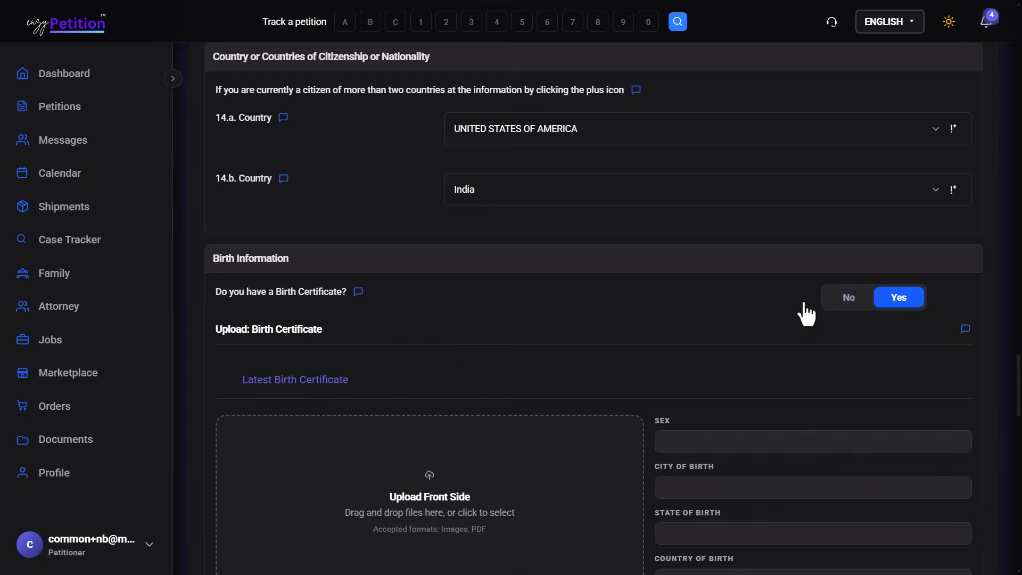
pyautogui.scroll(-3, 383, 382)
pyautogui.scroll(-3, 540, 403)
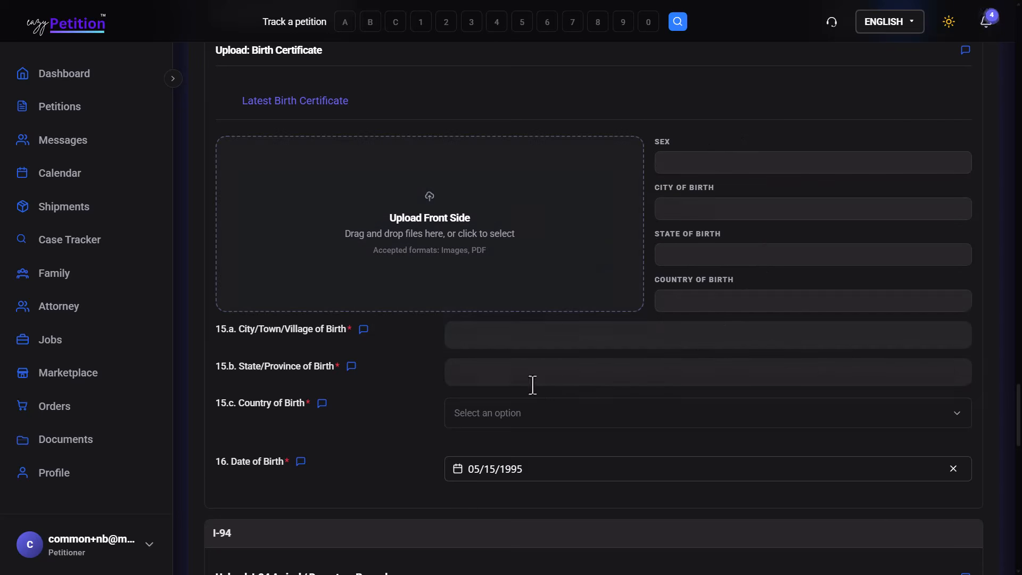
pyautogui.scroll(-1, 333, 479)
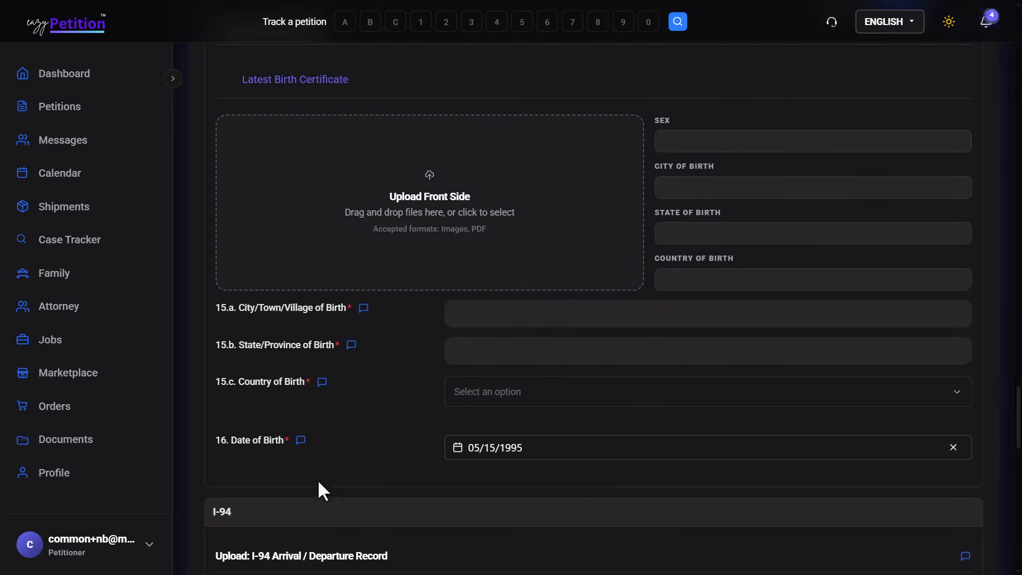
pyautogui.scroll(-10, 550, 488)
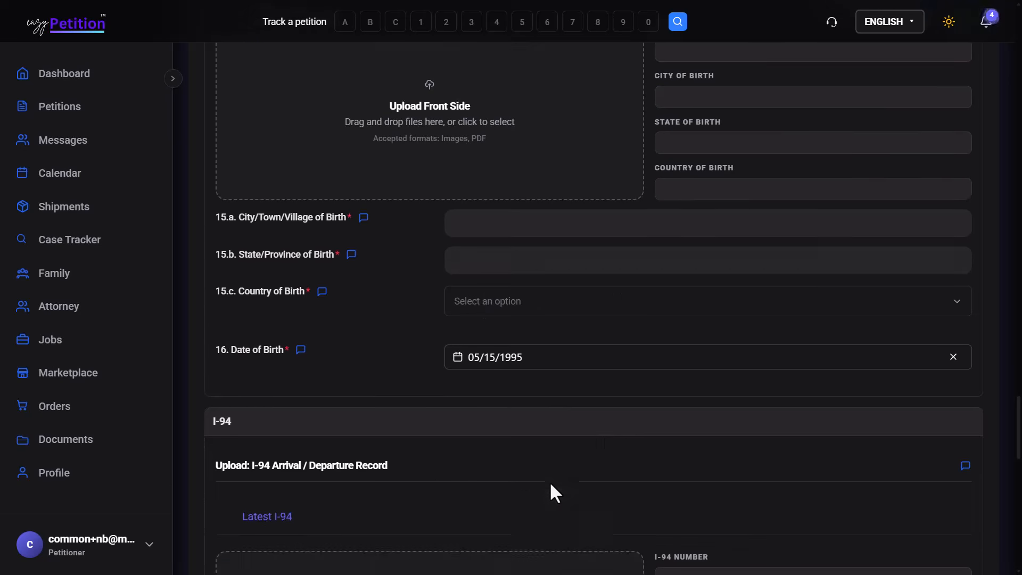
pyautogui.scroll(2, 551, 489)
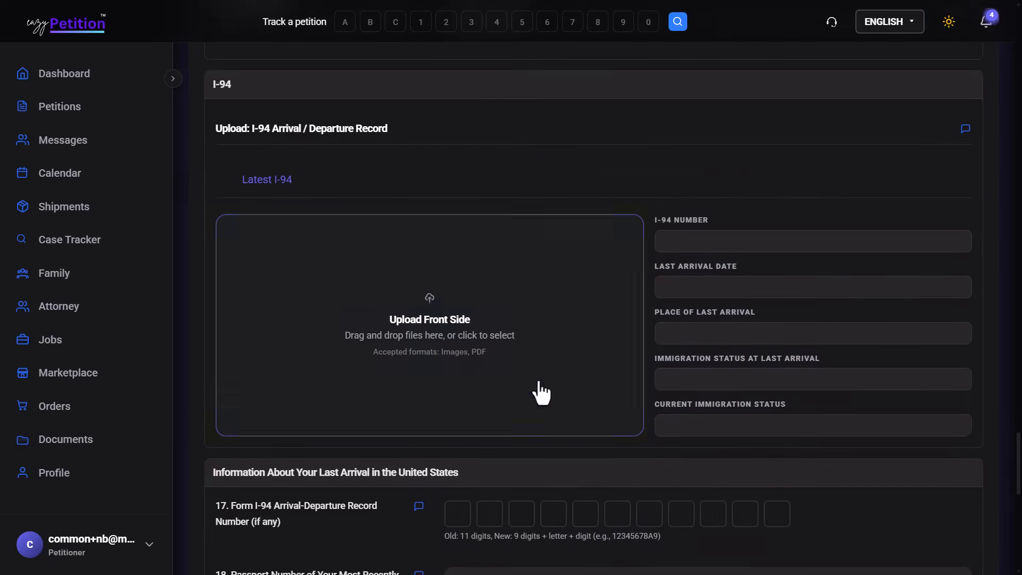
pyautogui.scroll(1, 586, 351)
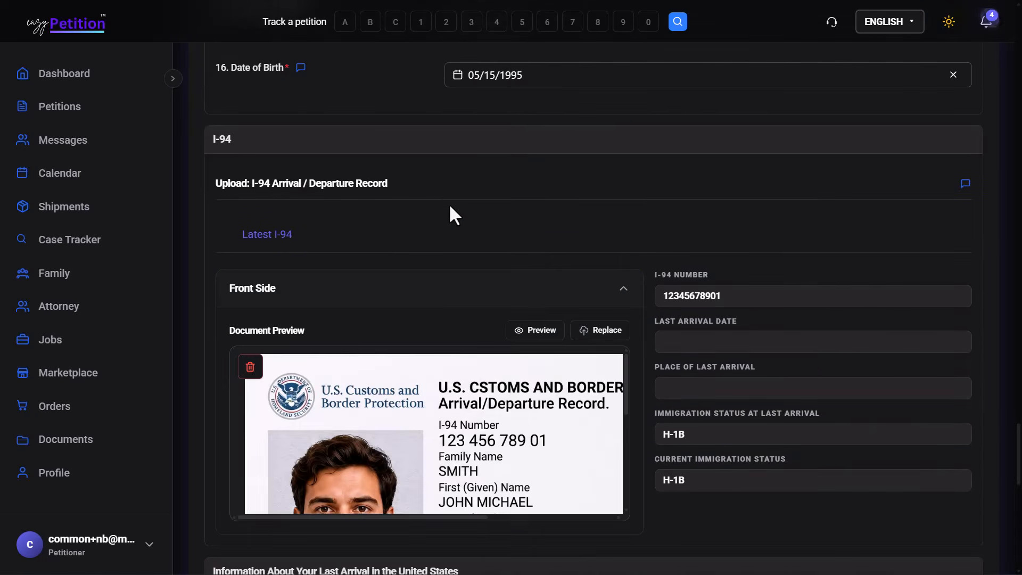
pyautogui.scroll(-1, 449, 210)
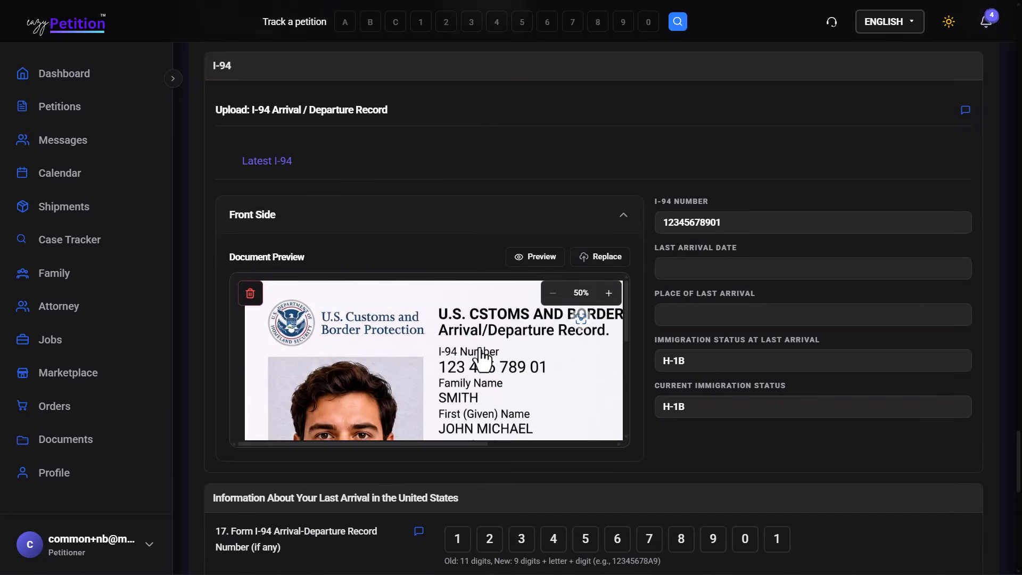
pyautogui.scroll(-2, 532, 320)
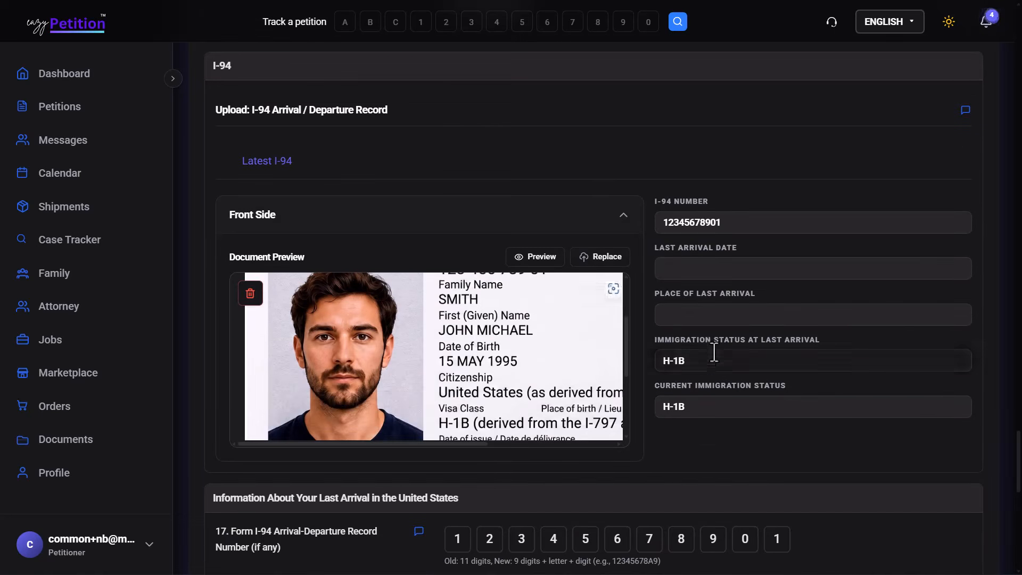
pyautogui.scroll(-1, 790, 298)
pyautogui.scroll(-5, 784, 288)
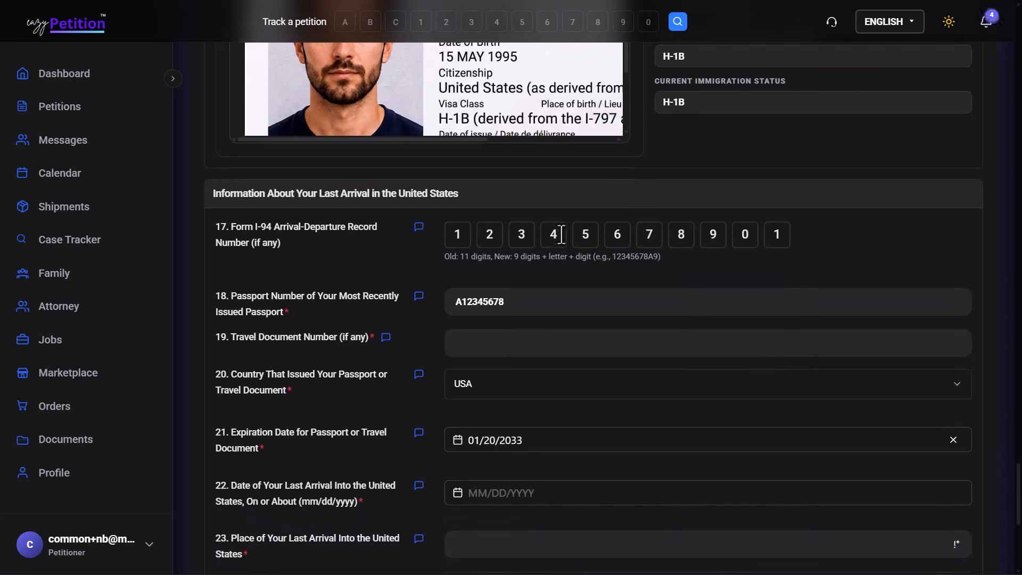
pyautogui.scroll(-1, 787, 238)
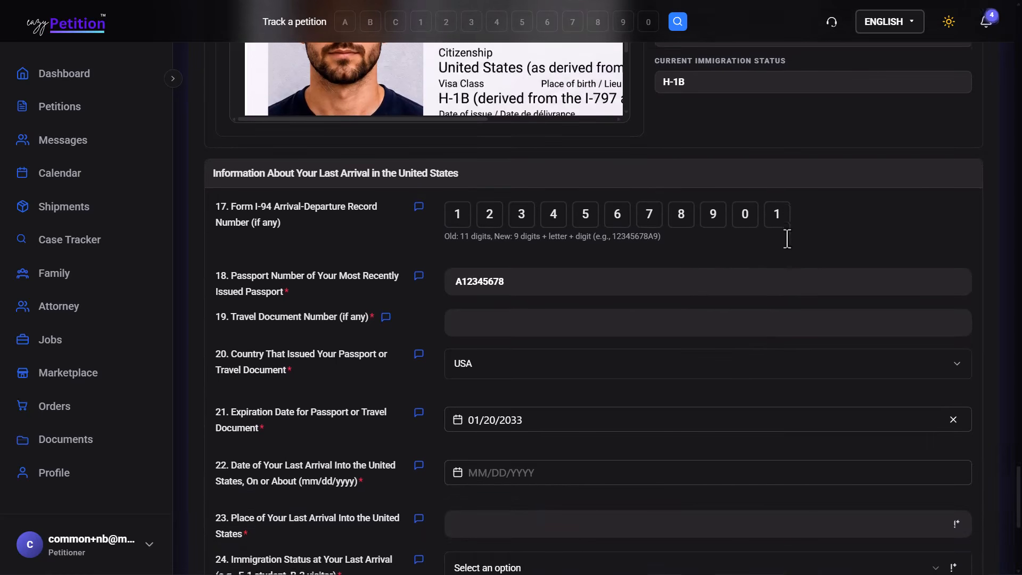
pyautogui.scroll(-2, 479, 353)
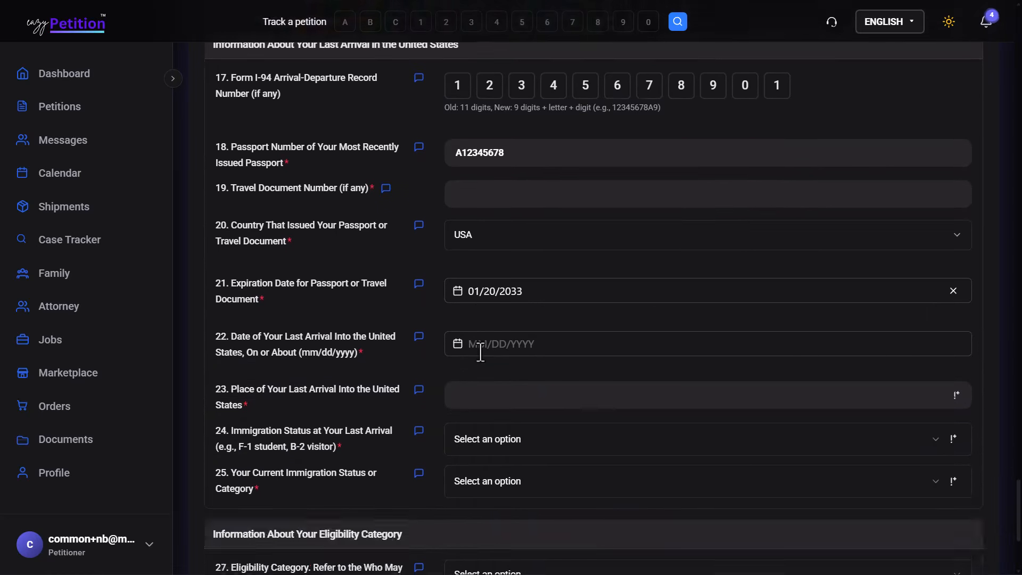
pyautogui.scroll(1, 468, 347)
pyautogui.scroll(-1, 555, 490)
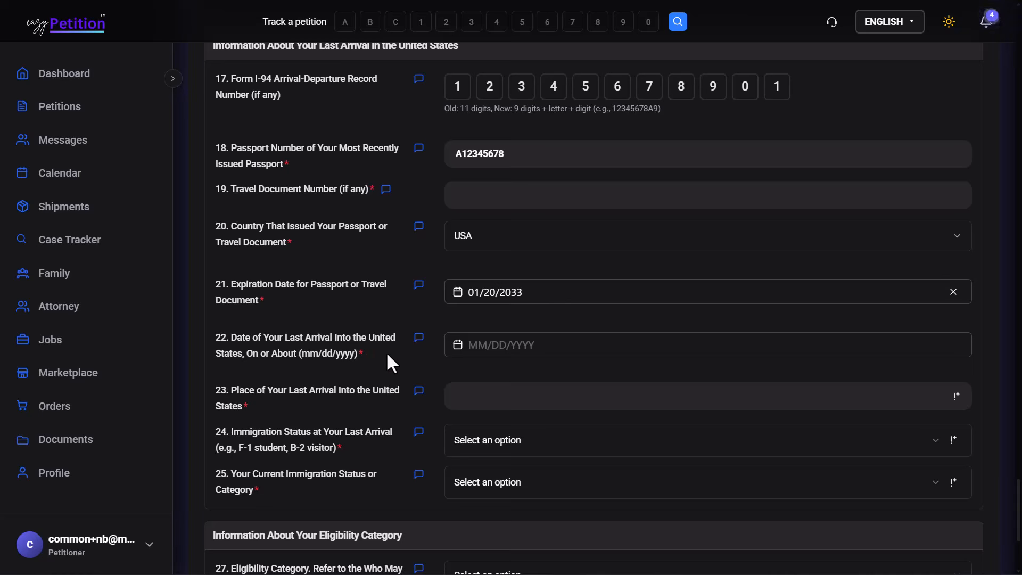
pyautogui.scroll(-1, 373, 360)
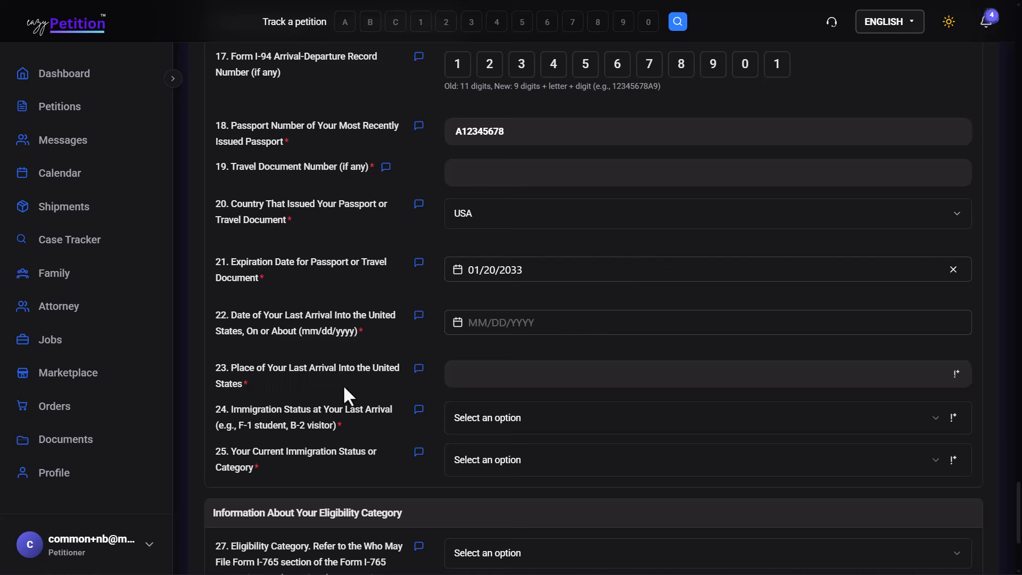
pyautogui.scroll(-1, 343, 386)
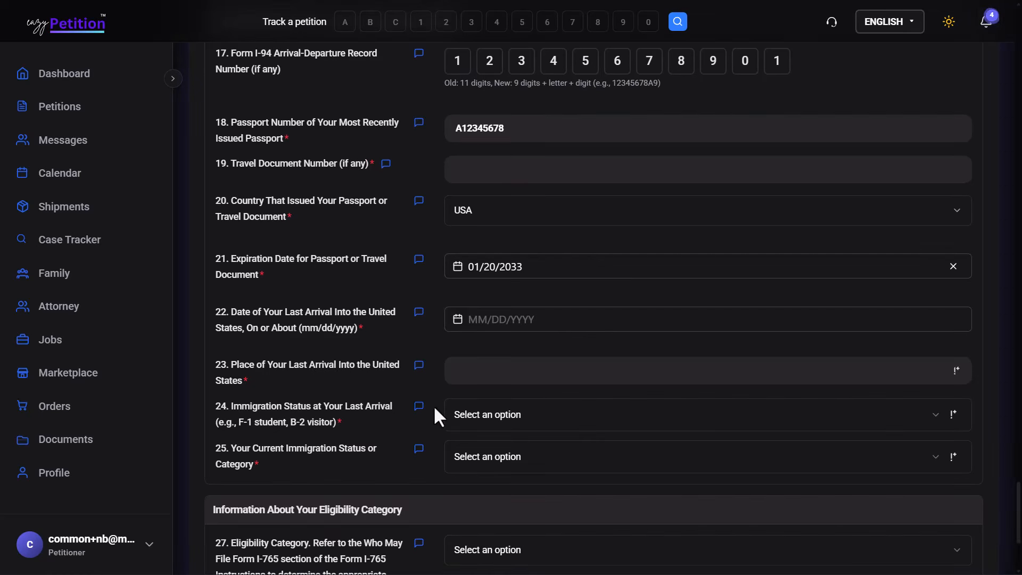
# - Search 'F-1' and pick F-1 Student in both field 24 and field 25
pyautogui.click(486, 413)
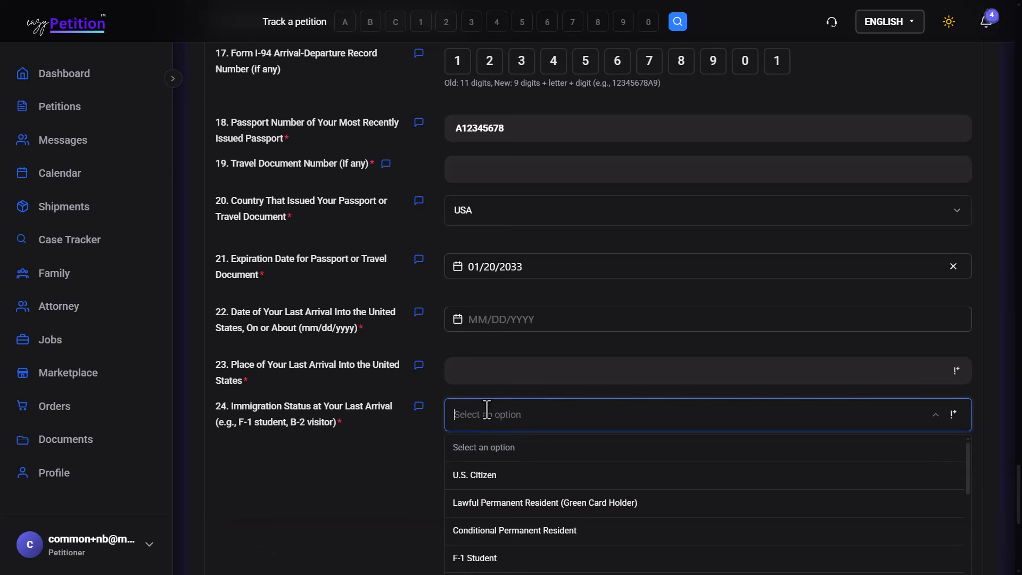
pyautogui.write('Fi')
pyautogui.press('BackSpace')
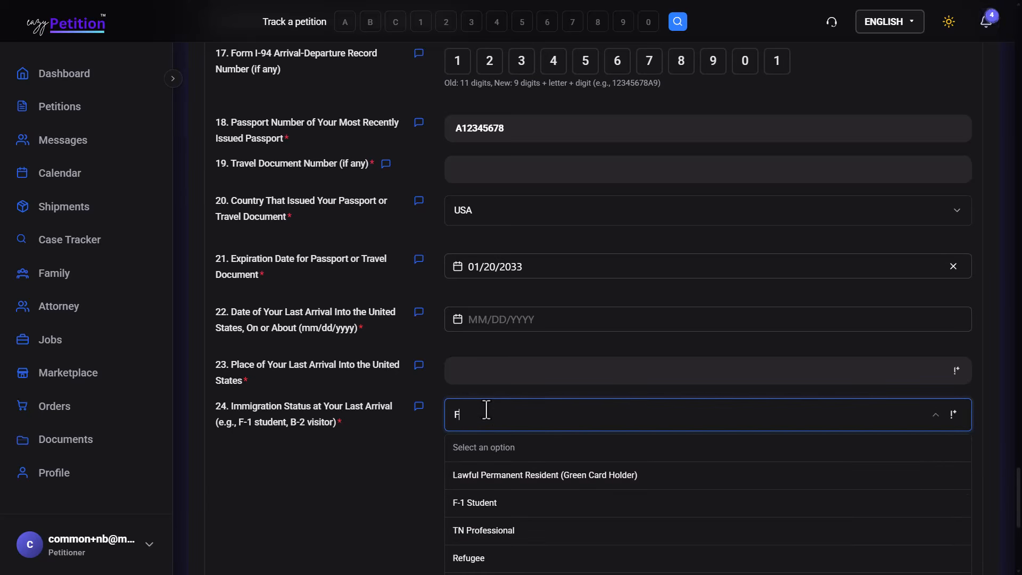
pyautogui.write('-')
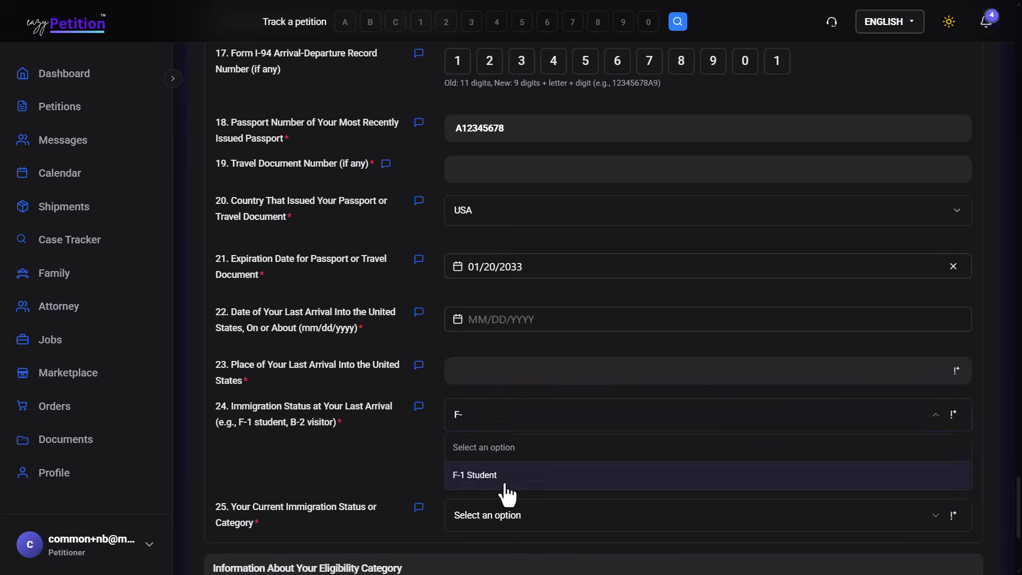
pyautogui.click(505, 484)
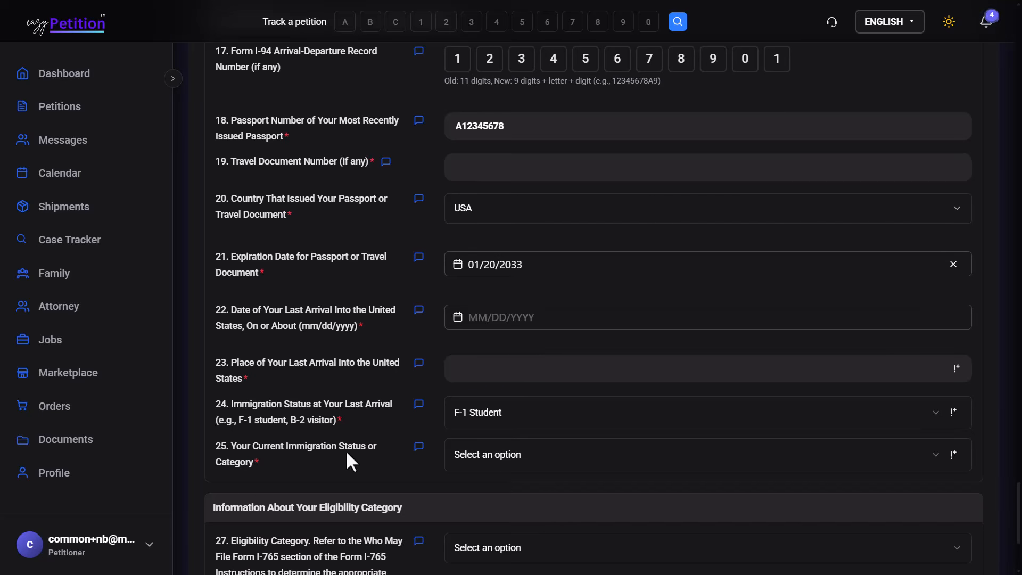
pyautogui.click(487, 457)
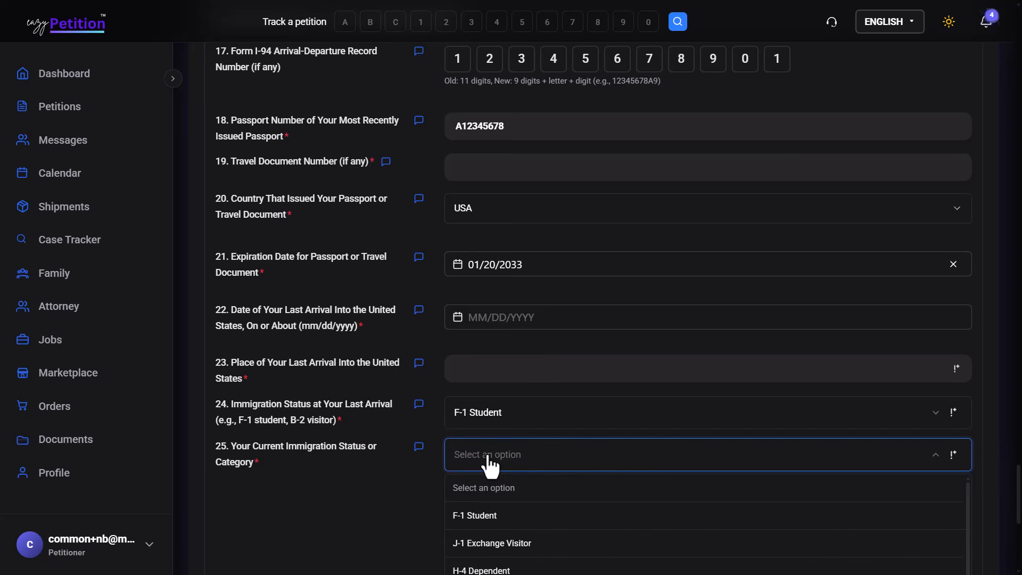
pyautogui.write('F-1')
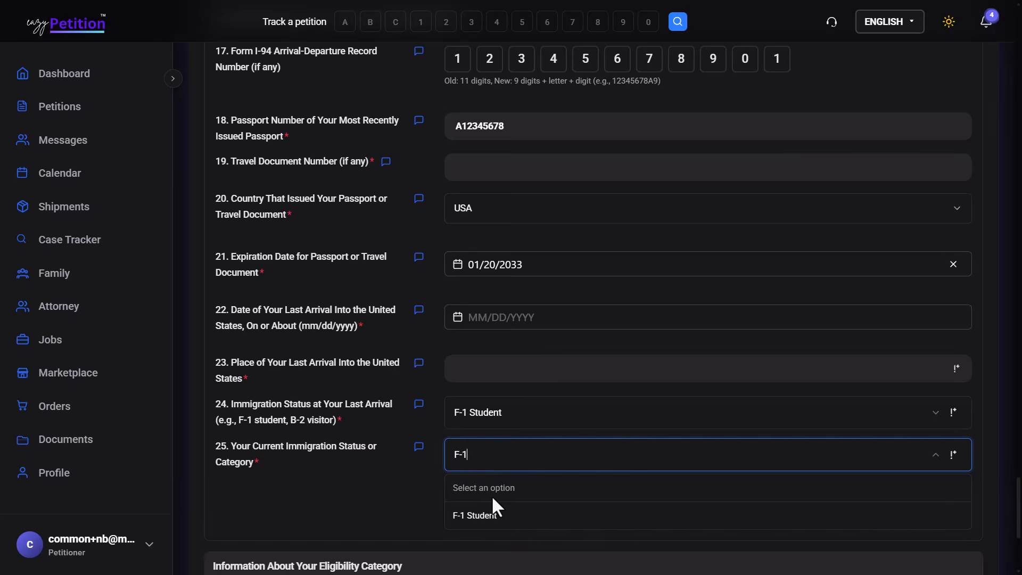
pyautogui.click(469, 515)
pyautogui.scroll(-3, 469, 534)
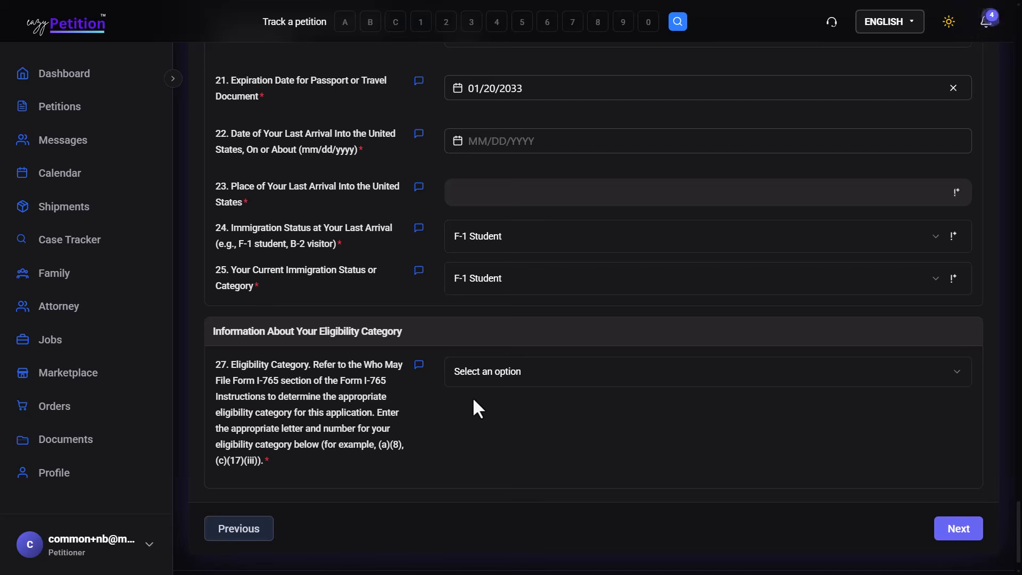
# - Choose the 24-Month STEM extension (c)(3)(C) as the eligibility category in field 27
pyautogui.click(485, 381)
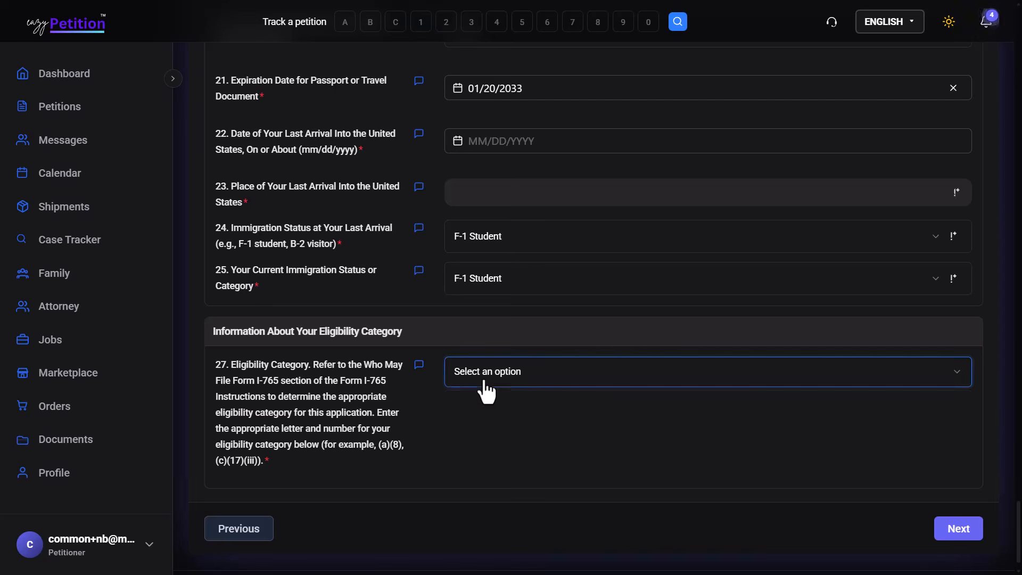
pyautogui.write('STEM')
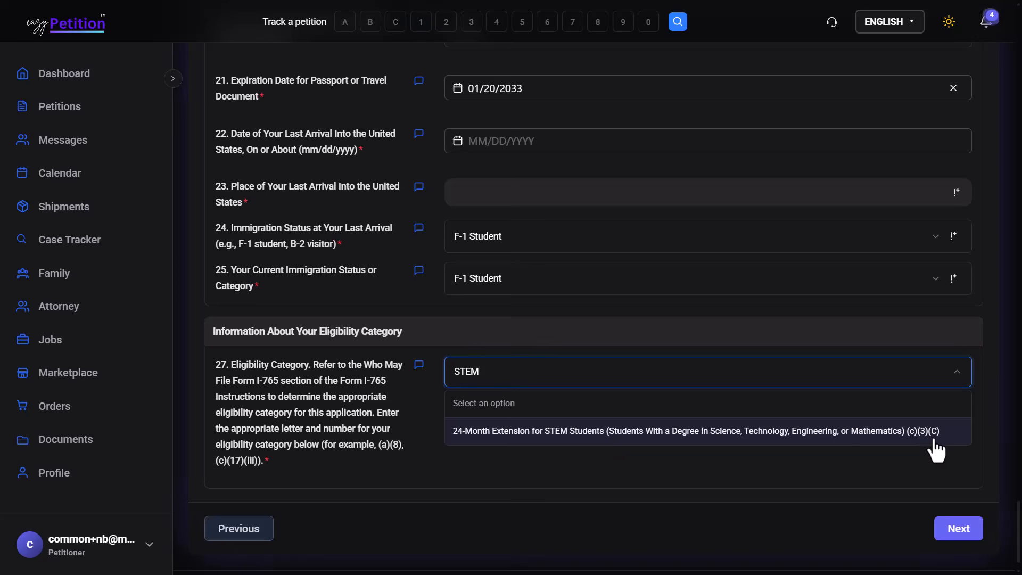
pyautogui.click(638, 434)
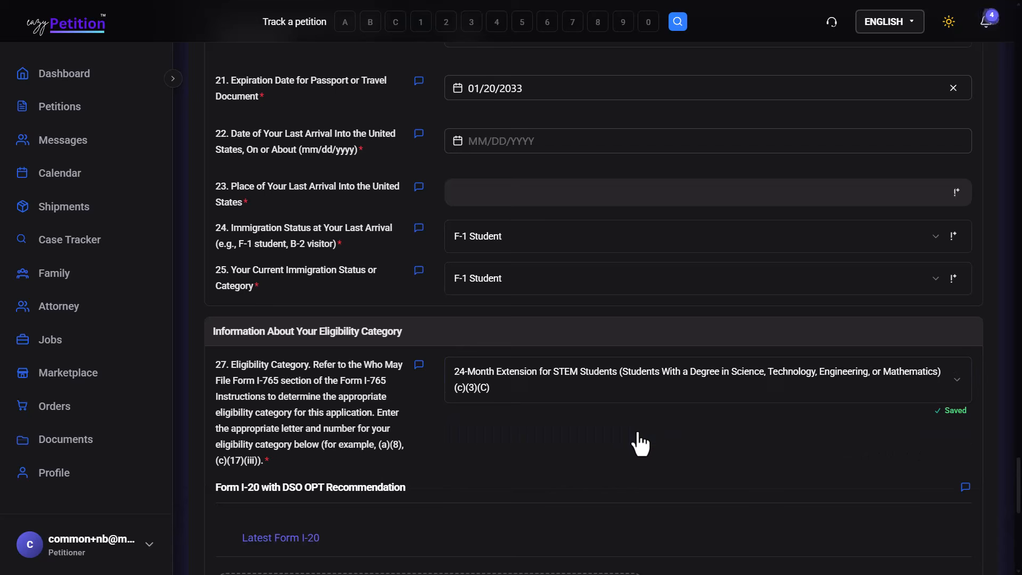
# - Scroll past the question about adding another I-20 and continue to the Form I-983 Training Plan step
pyautogui.scroll(-5, 640, 444)
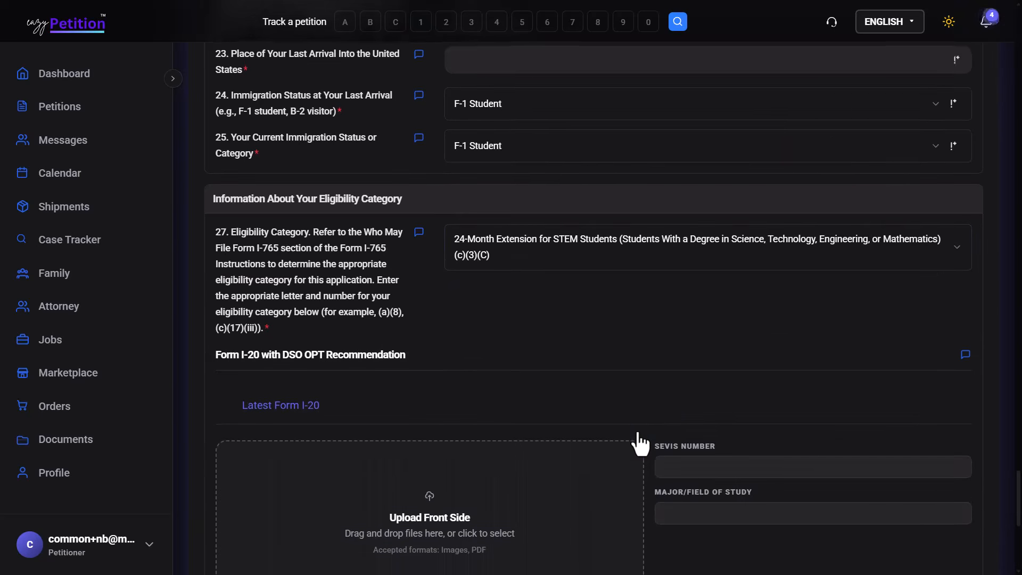
pyautogui.scroll(-1, 640, 443)
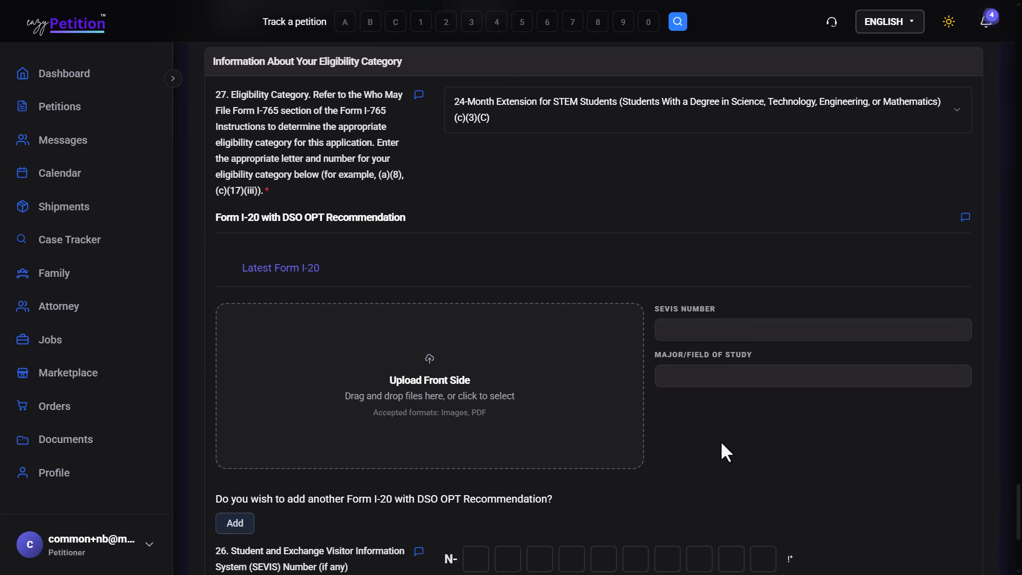
pyautogui.tripleClick(479, 498)
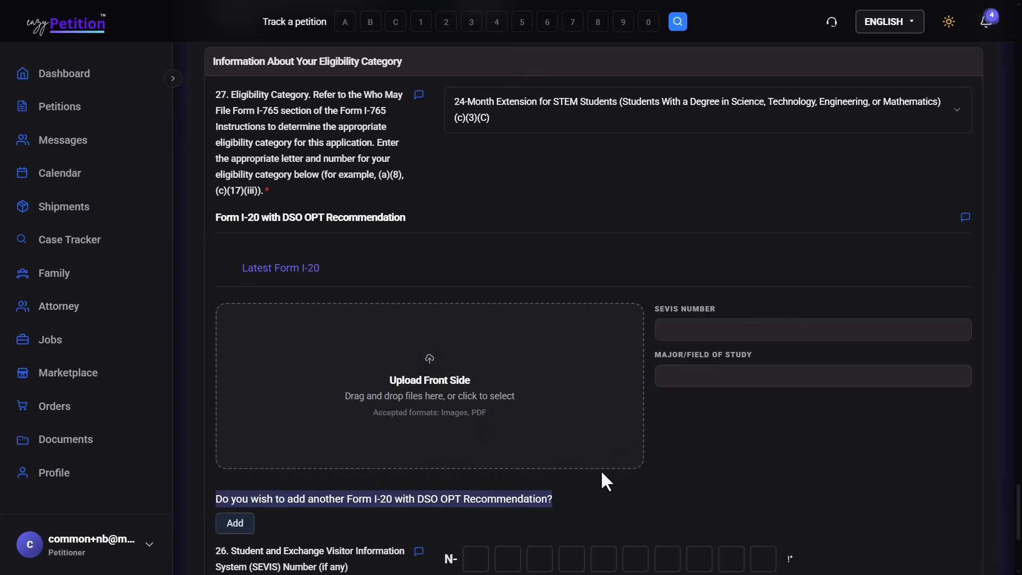
pyautogui.click(609, 500)
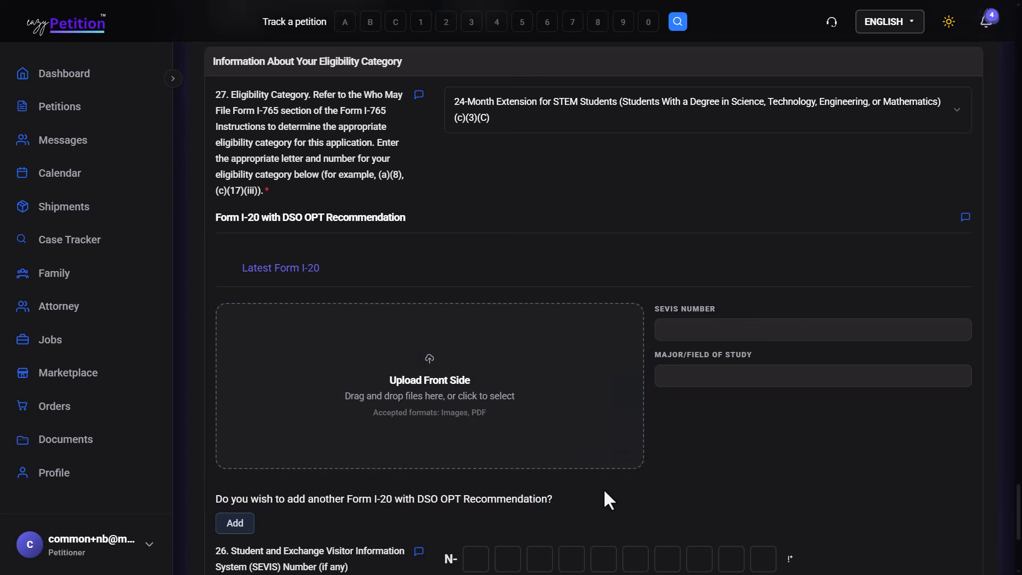
pyautogui.scroll(-3, 606, 498)
pyautogui.scroll(-2, 518, 406)
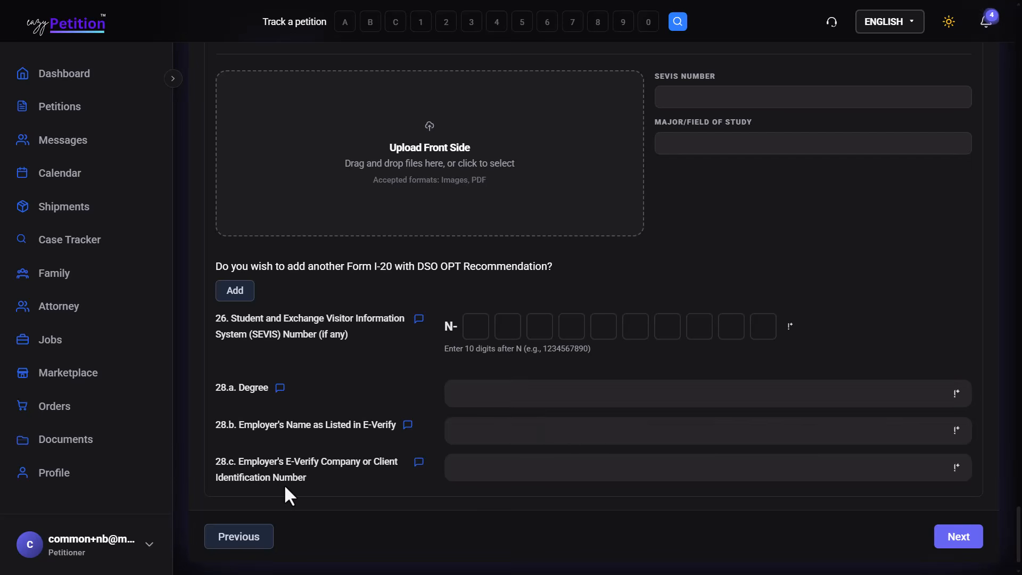
pyautogui.scroll(-1, 692, 541)
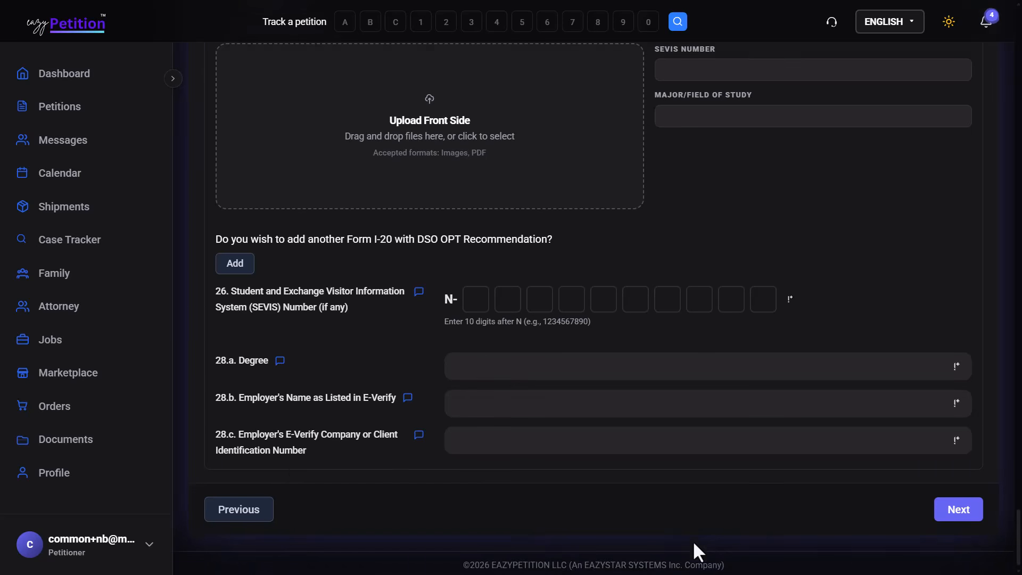
pyautogui.click(950, 506)
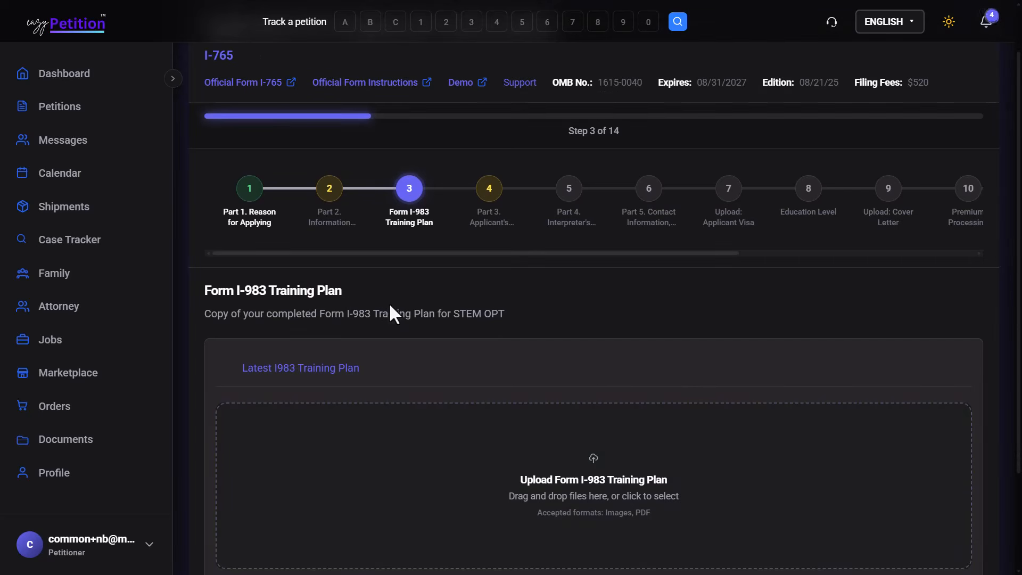
# - Continue through the Form I-983 page and the Part 3 applicant's statement without changes
pyautogui.scroll(-3, 389, 303)
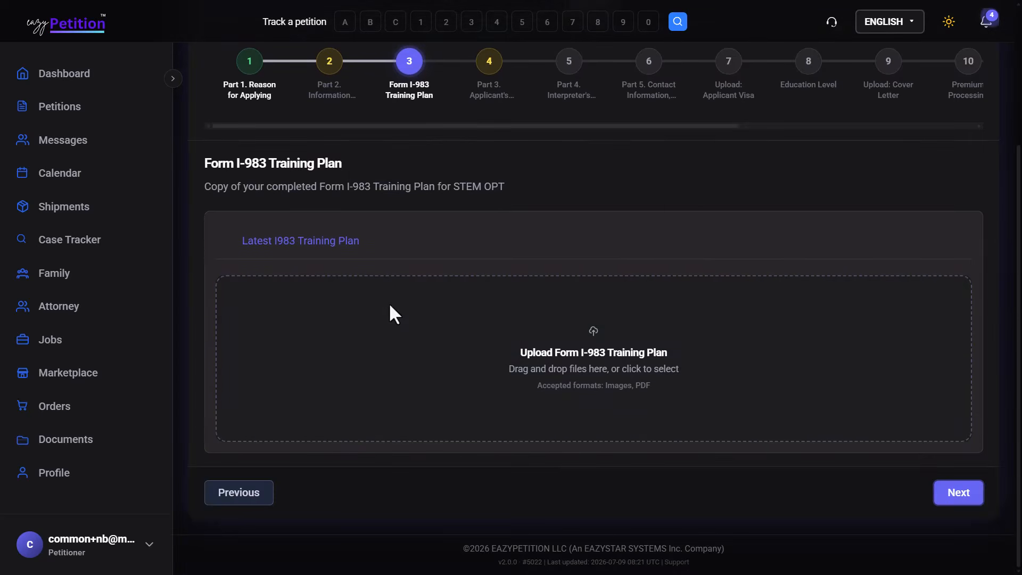
pyautogui.click(954, 489)
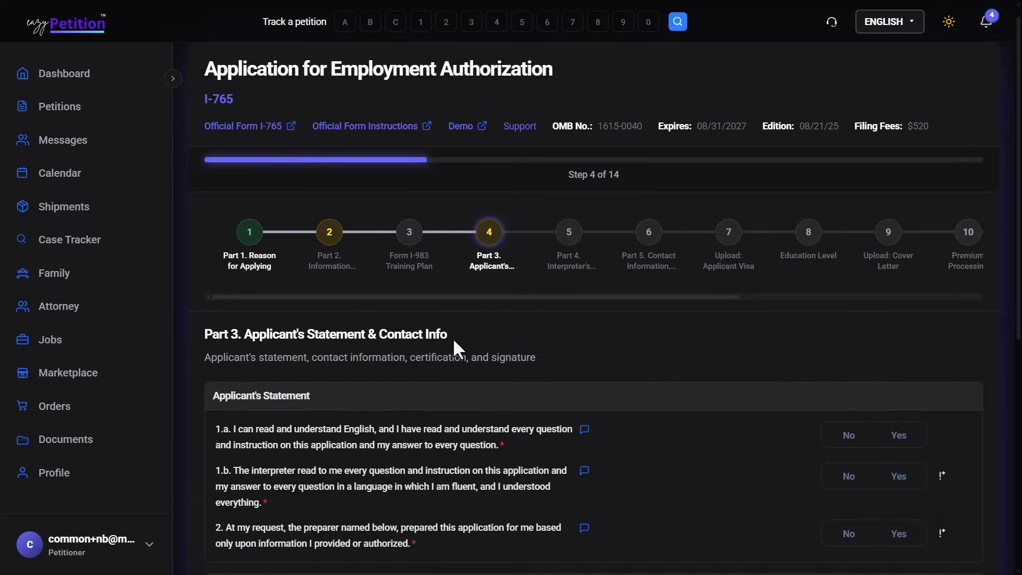
pyautogui.scroll(-2, 453, 340)
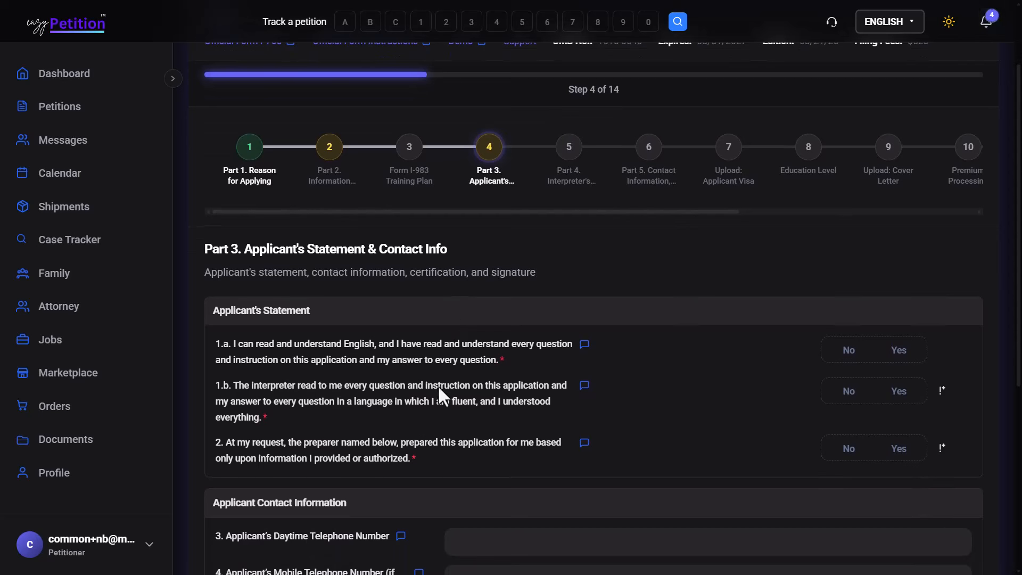
pyautogui.scroll(-1, 379, 423)
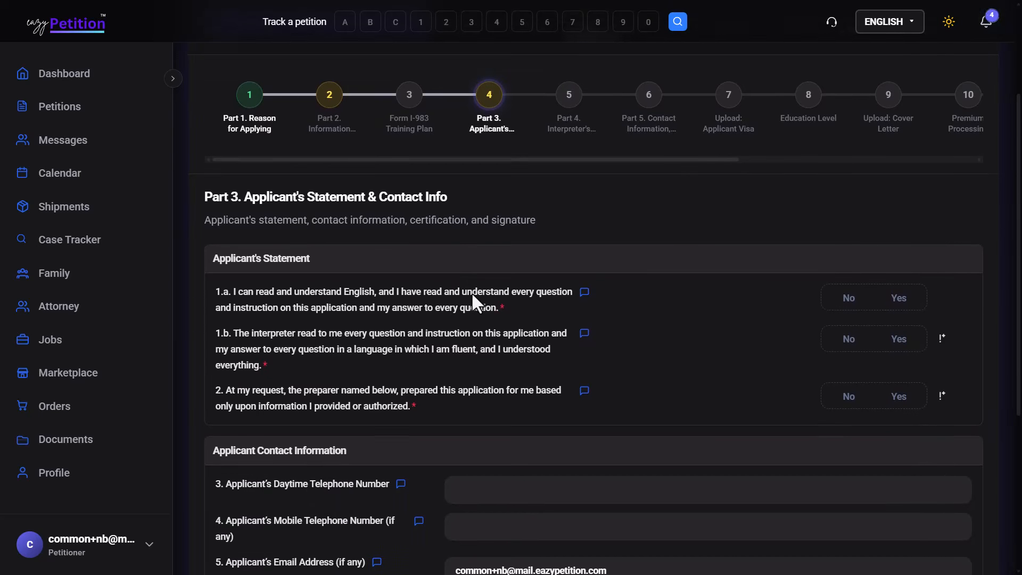
pyautogui.scroll(-4, 490, 334)
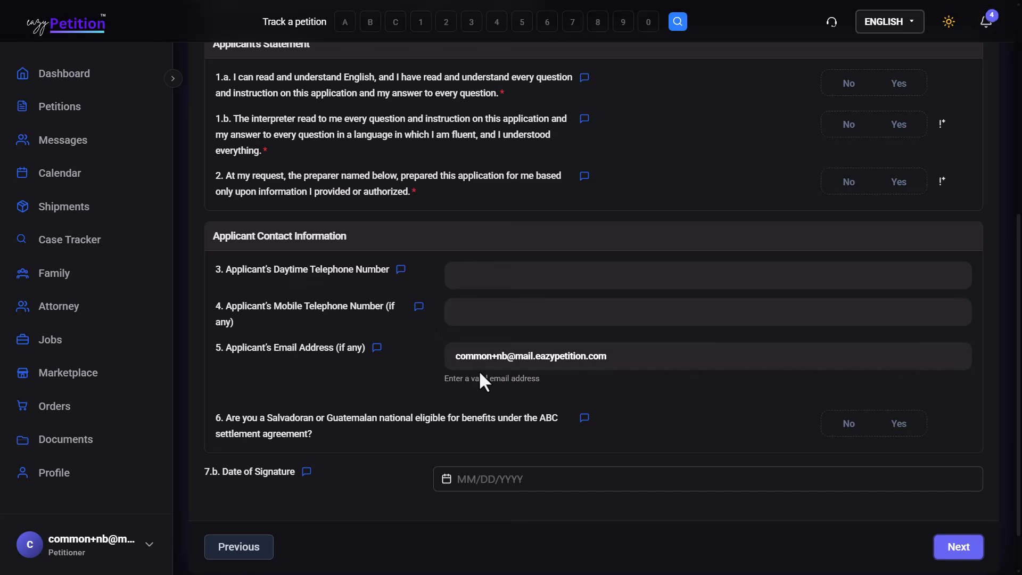
pyautogui.click(952, 548)
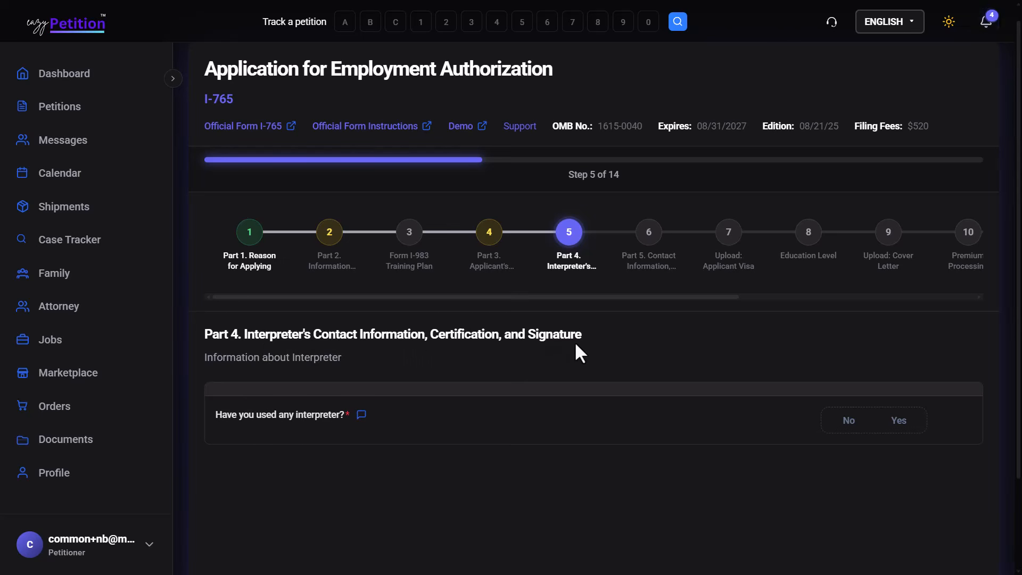
# - Answer Yes to using an interpreter in Part 4 and continue to Part 5
pyautogui.scroll(-1, 578, 353)
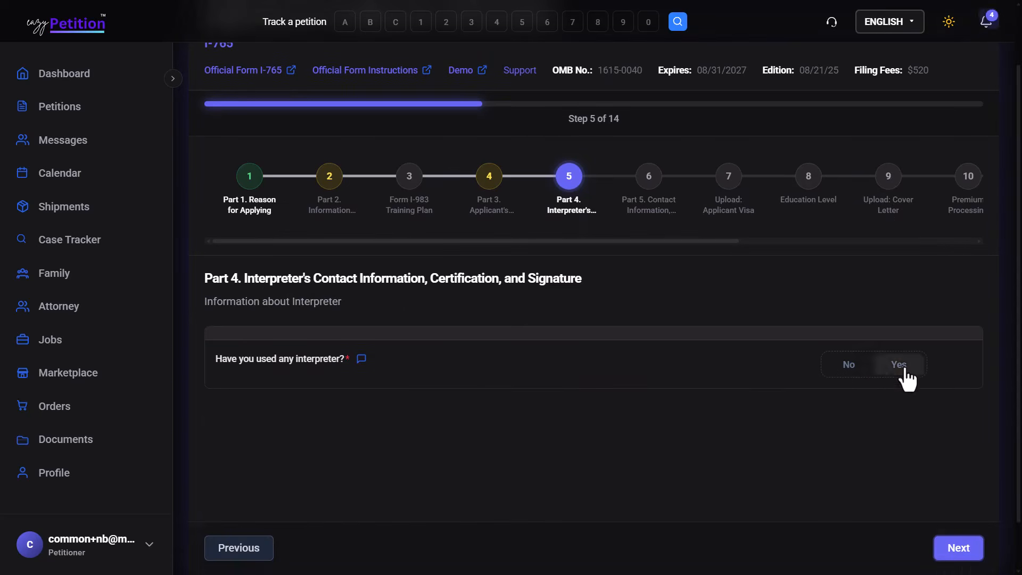
pyautogui.click(903, 367)
pyautogui.scroll(-3, 907, 375)
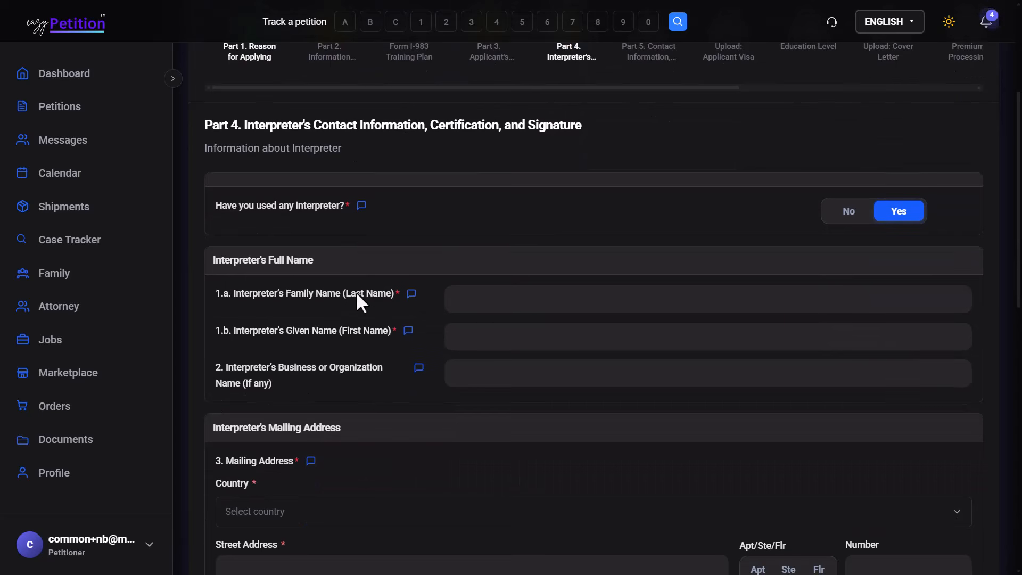
pyautogui.scroll(-1, 357, 294)
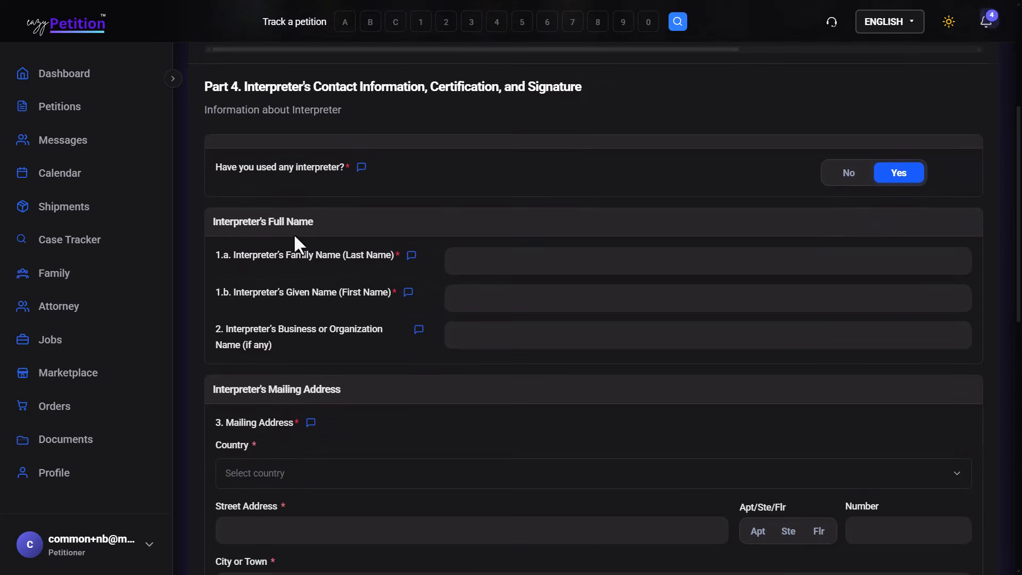
pyautogui.scroll(-1, 296, 244)
pyautogui.scroll(-3, 342, 342)
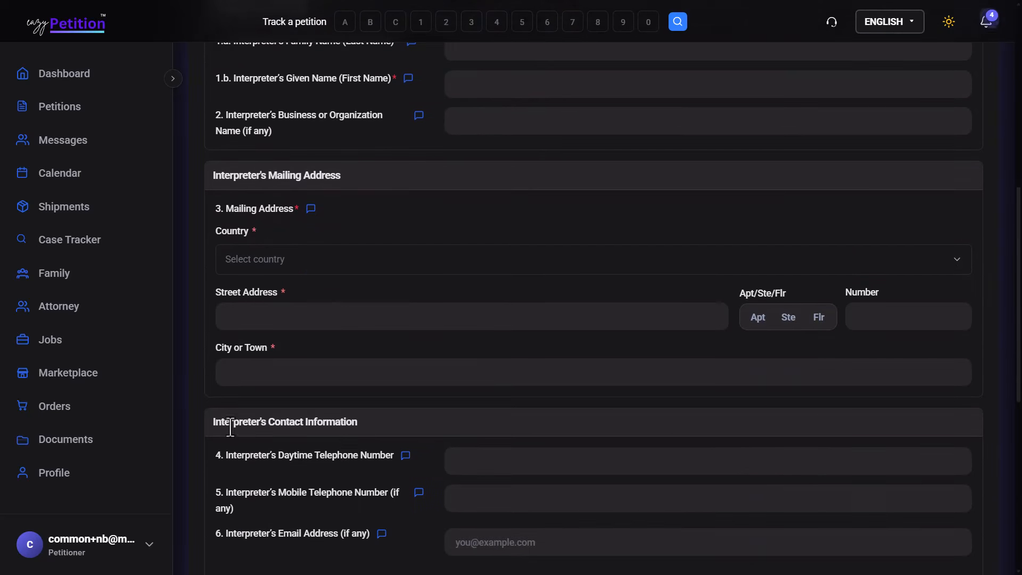
pyautogui.scroll(-5, 344, 440)
pyautogui.scroll(-3, 341, 405)
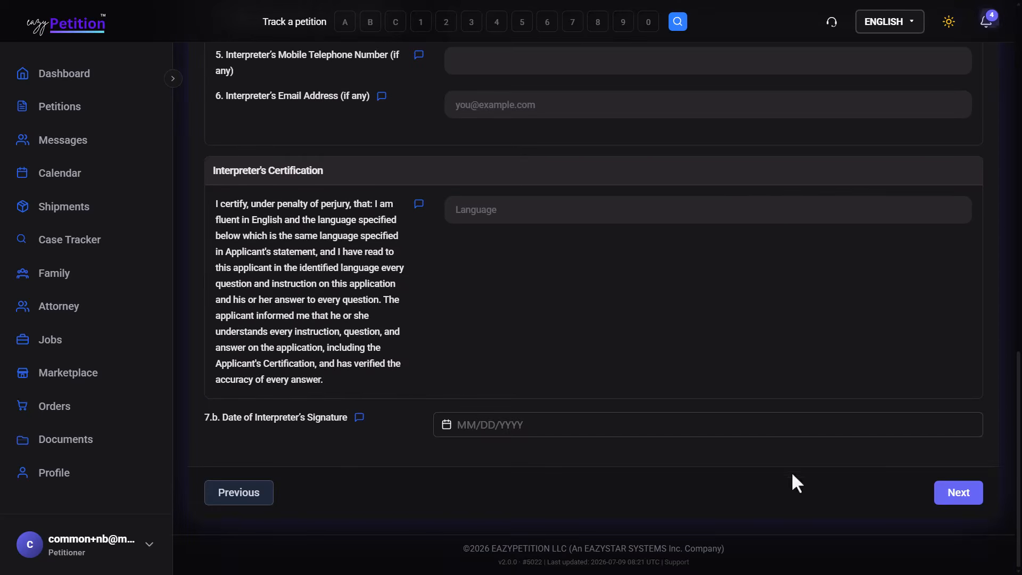
pyautogui.click(964, 498)
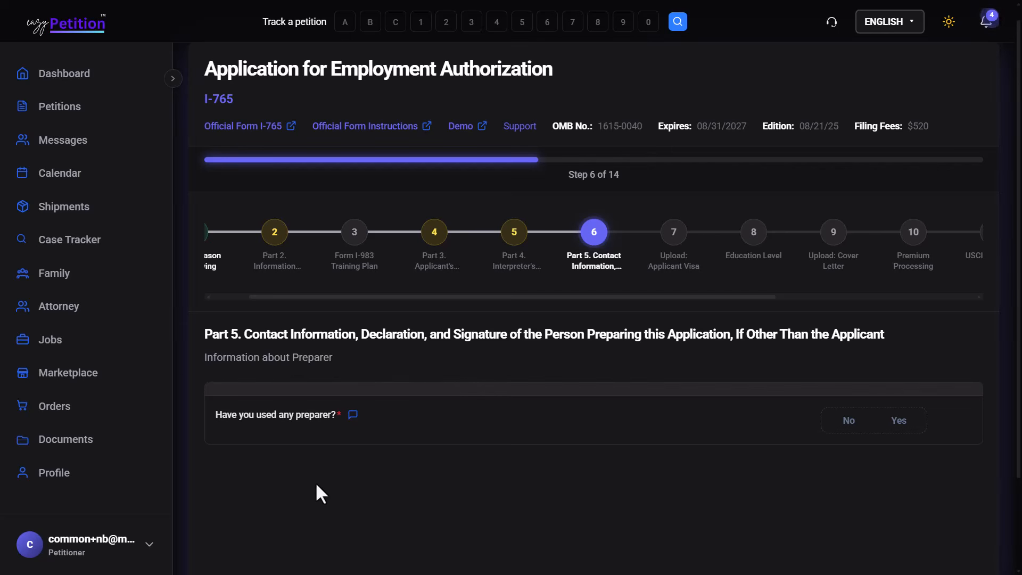
# - Mark that a preparer was used and go on to the applicant visa upload step
pyautogui.click(905, 421)
pyautogui.scroll(-3, 908, 423)
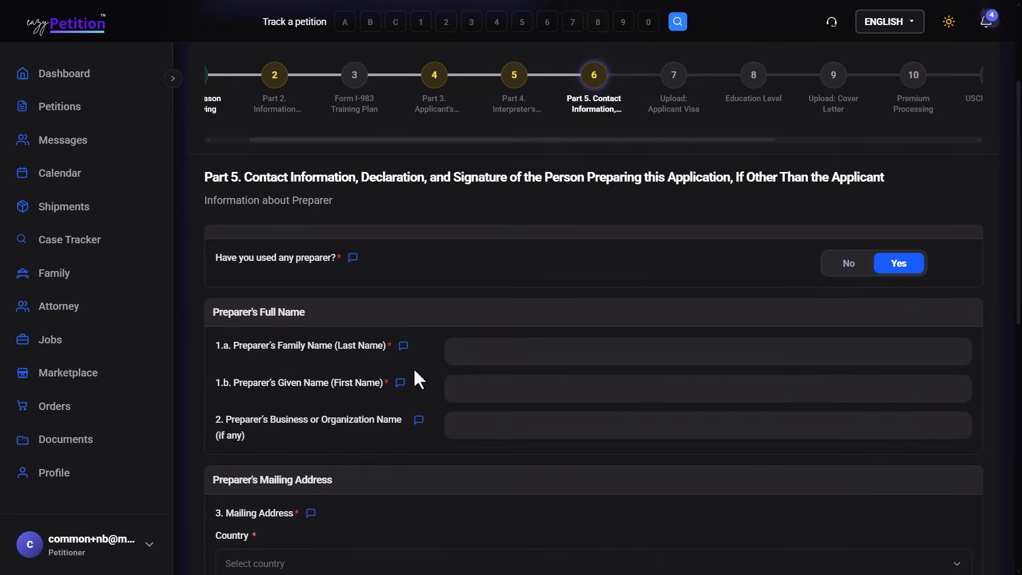
pyautogui.scroll(-10, 415, 372)
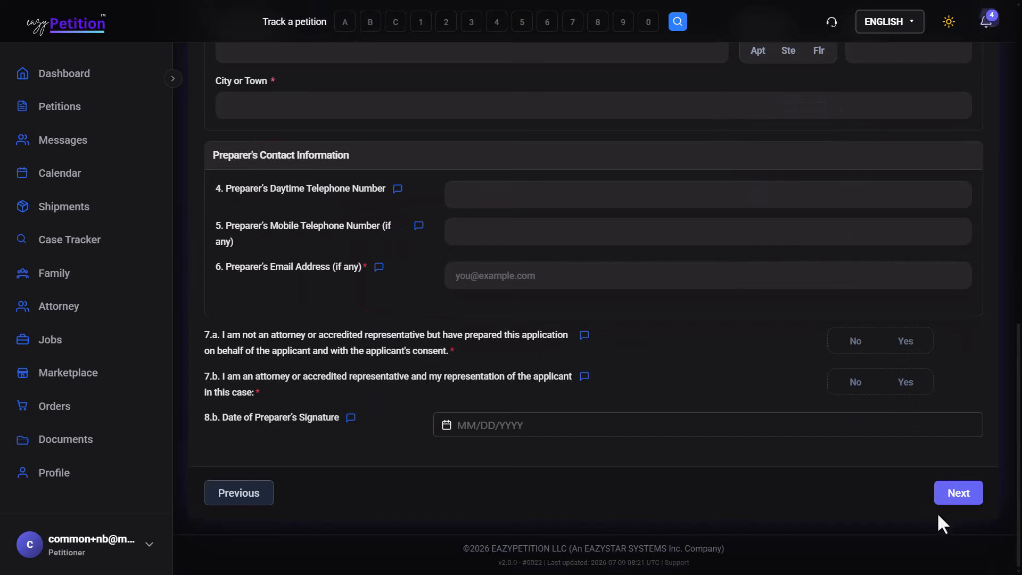
pyautogui.click(959, 489)
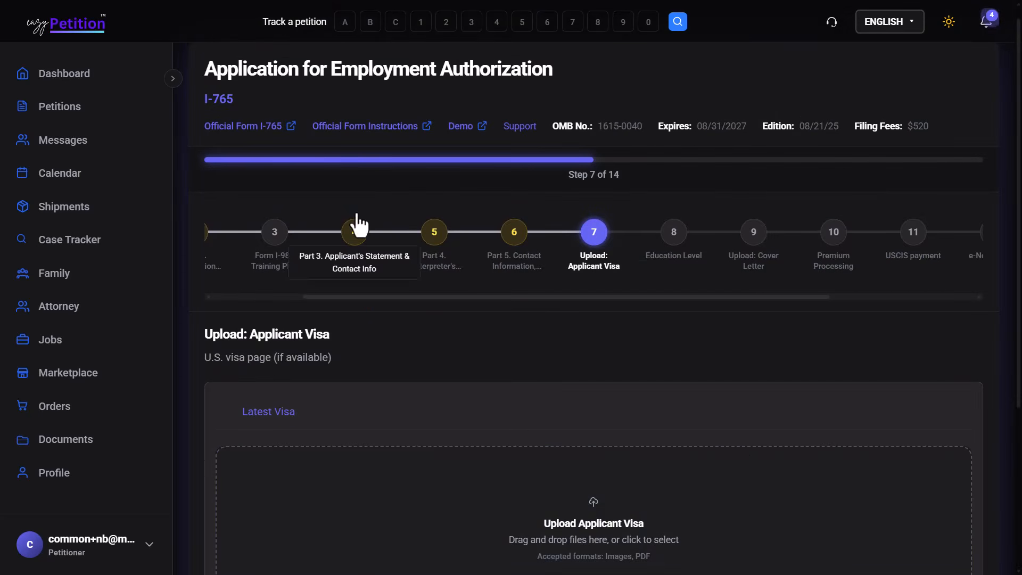
# - Skip the visa upload and set the highest education level to Master's degree
pyautogui.scroll(-5, 593, 404)
pyautogui.click(959, 489)
pyautogui.click(511, 384)
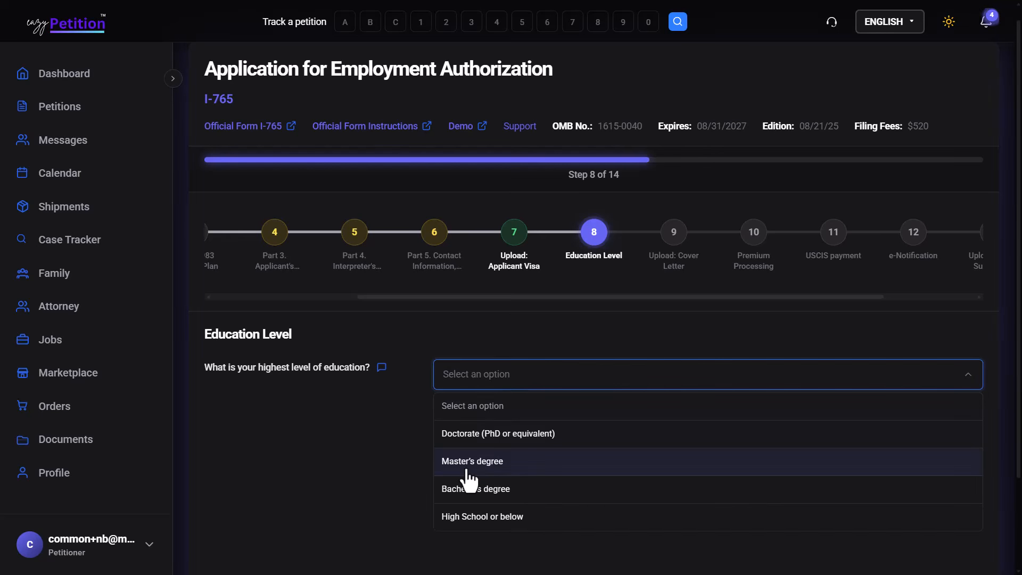
pyautogui.click(468, 468)
pyautogui.scroll(-3, 463, 479)
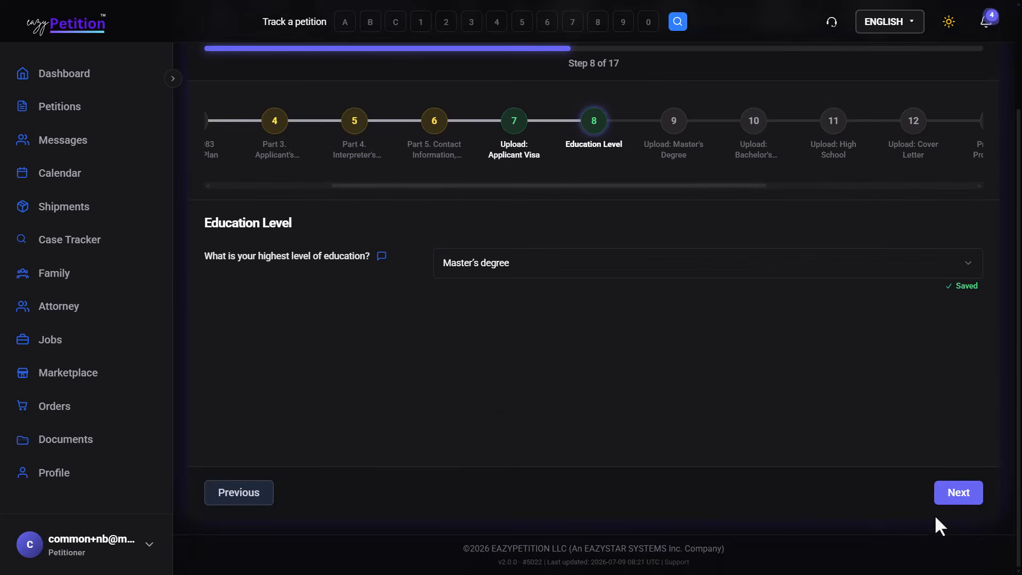
# - Skip the Master's, Bachelor's and High School upload steps to reach Upload: Cover Letter
pyautogui.click(959, 492)
pyautogui.scroll(-1, 571, 426)
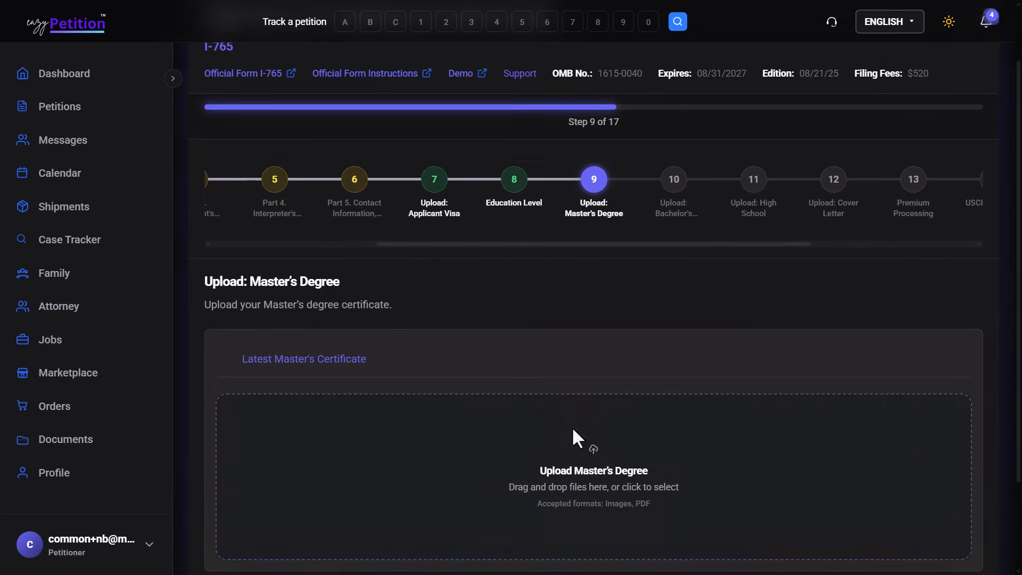
pyautogui.scroll(-3, 408, 370)
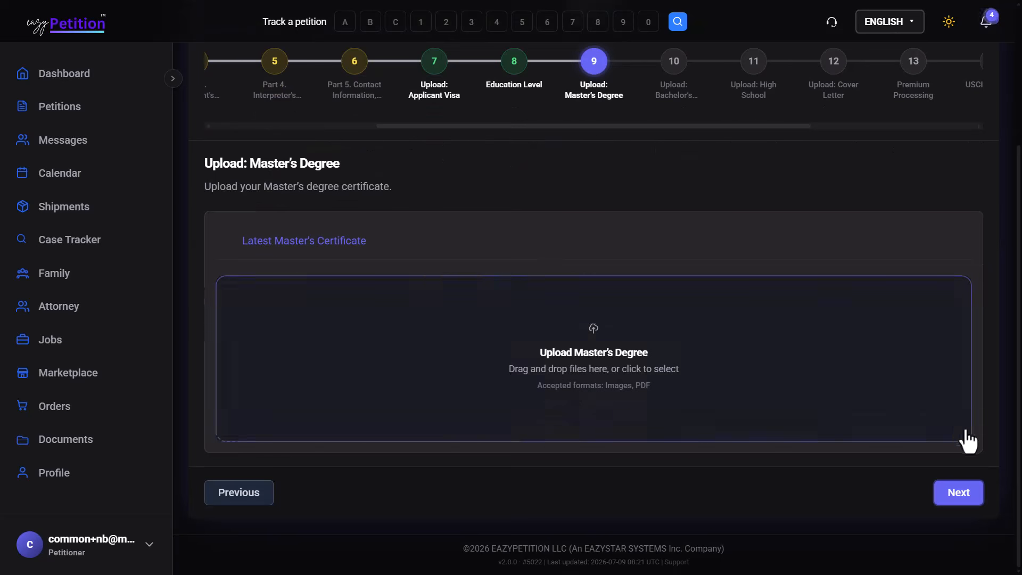
pyautogui.click(959, 493)
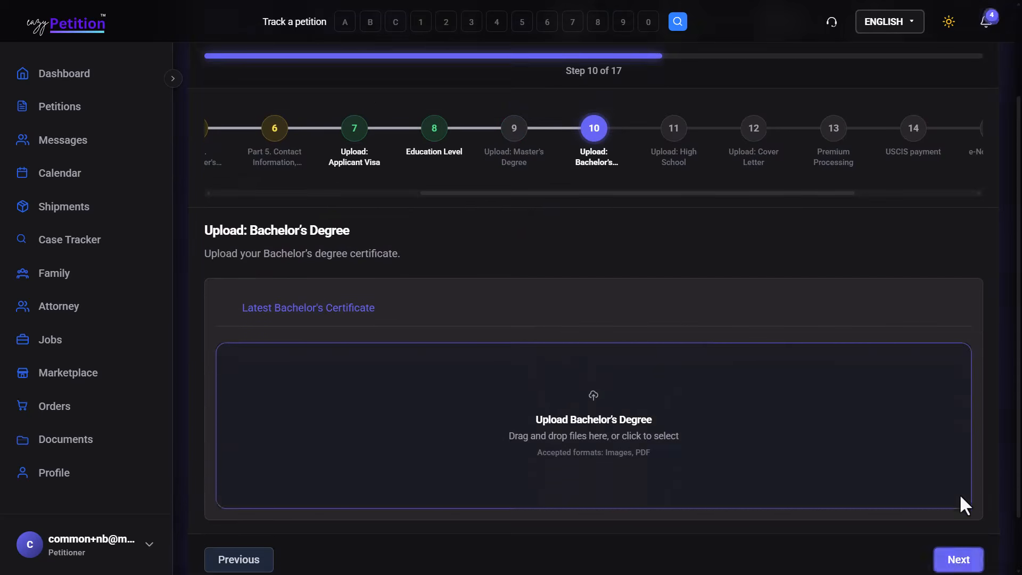
pyautogui.click(959, 559)
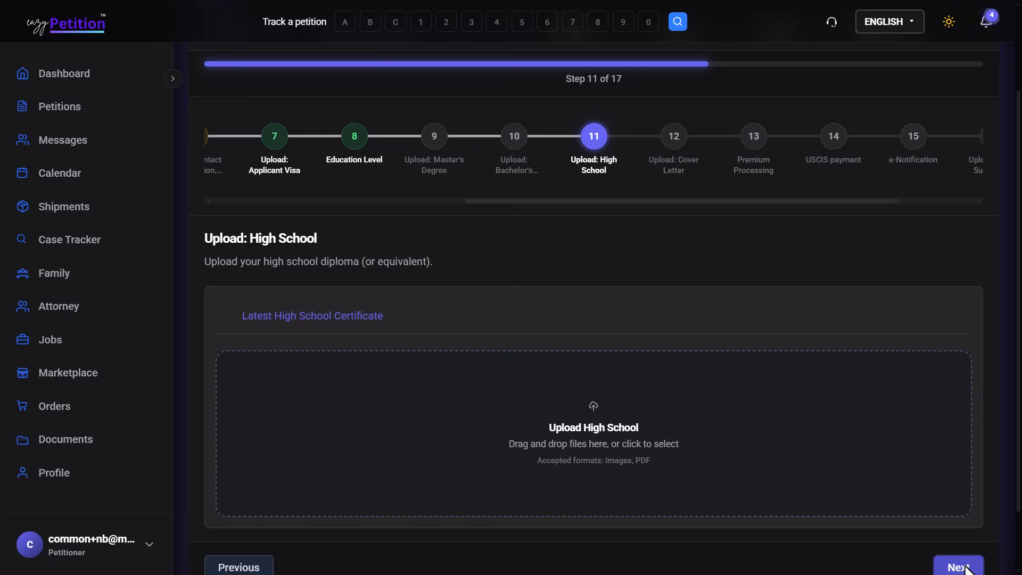
pyautogui.click(964, 566)
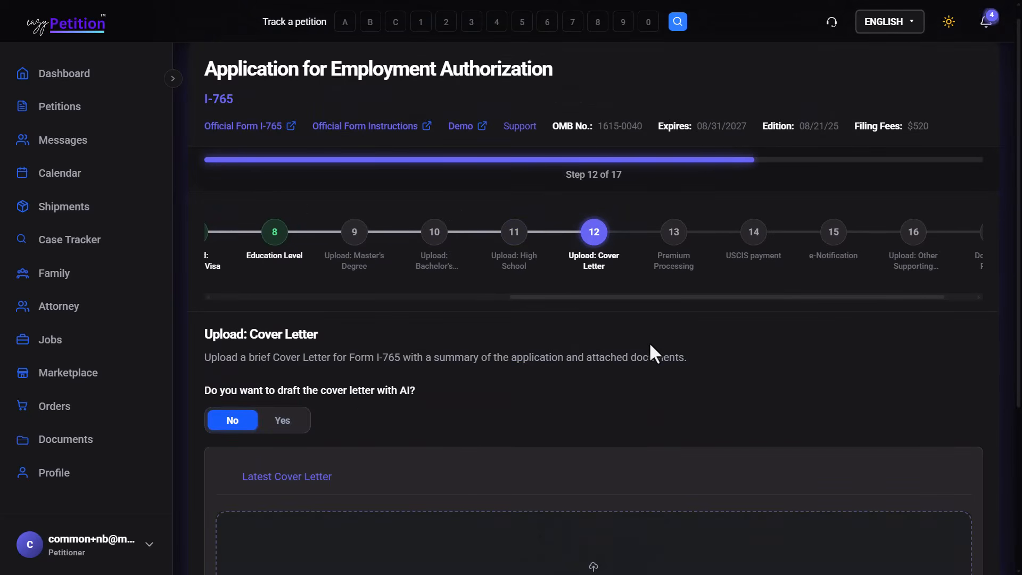
# - Set 'draft the cover letter with AI' to Yes and continue to Premium Processing
pyautogui.scroll(-2, 547, 420)
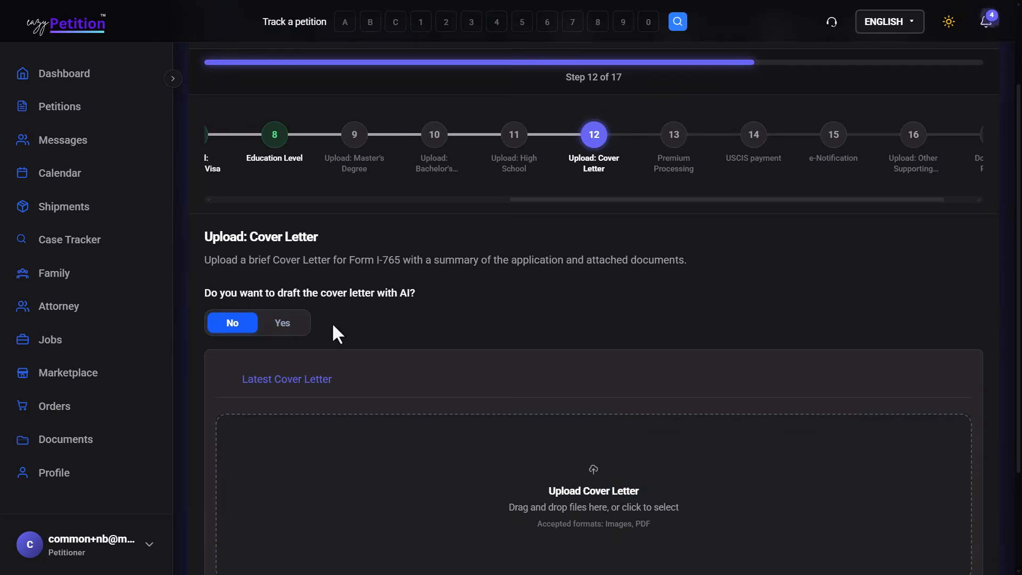
pyautogui.click(281, 325)
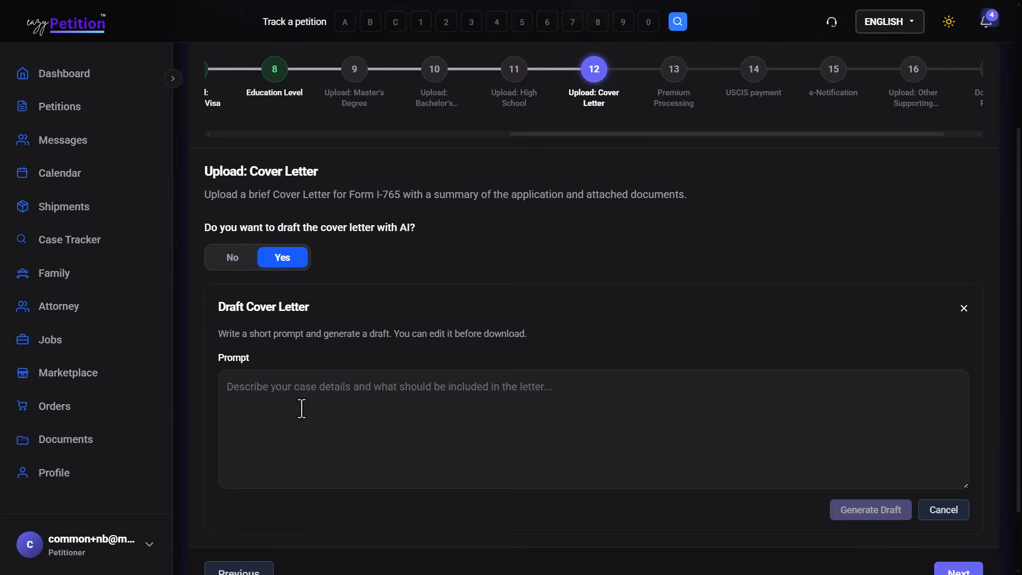
pyautogui.scroll(-2, 875, 542)
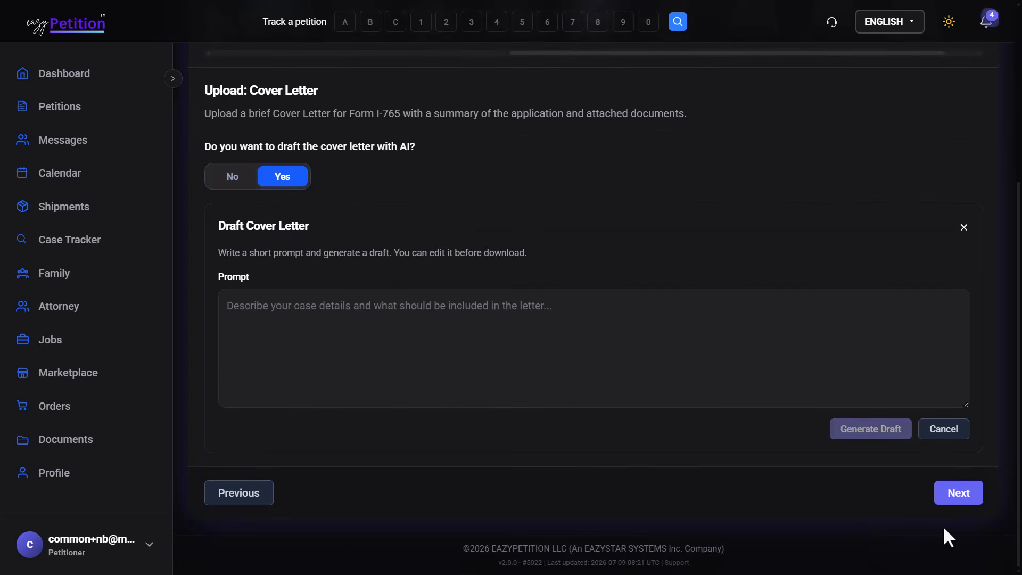
pyautogui.click(958, 492)
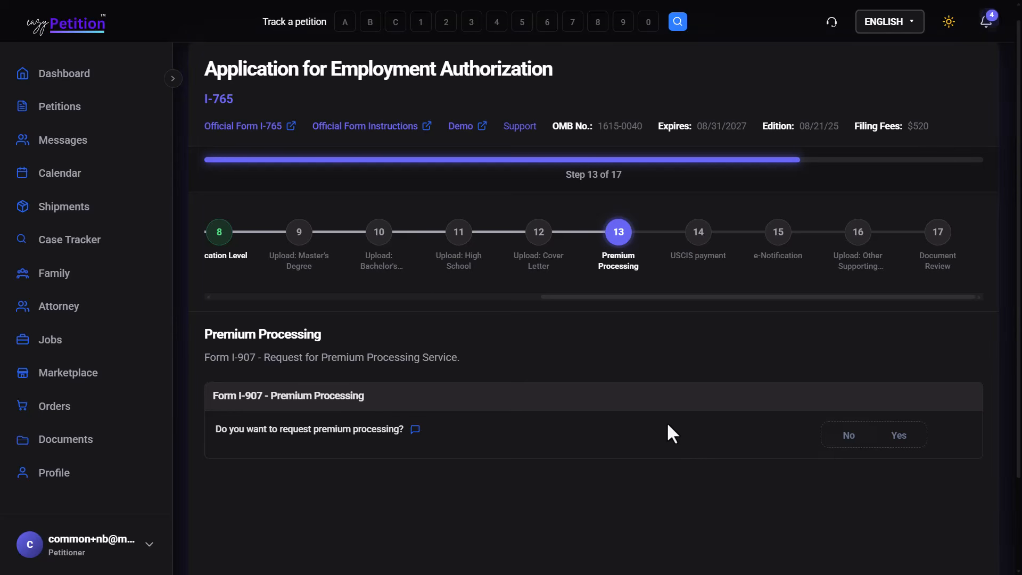
# - Request premium processing and attach a newly created Form I-907
pyautogui.click(910, 442)
pyautogui.scroll(-1, 846, 447)
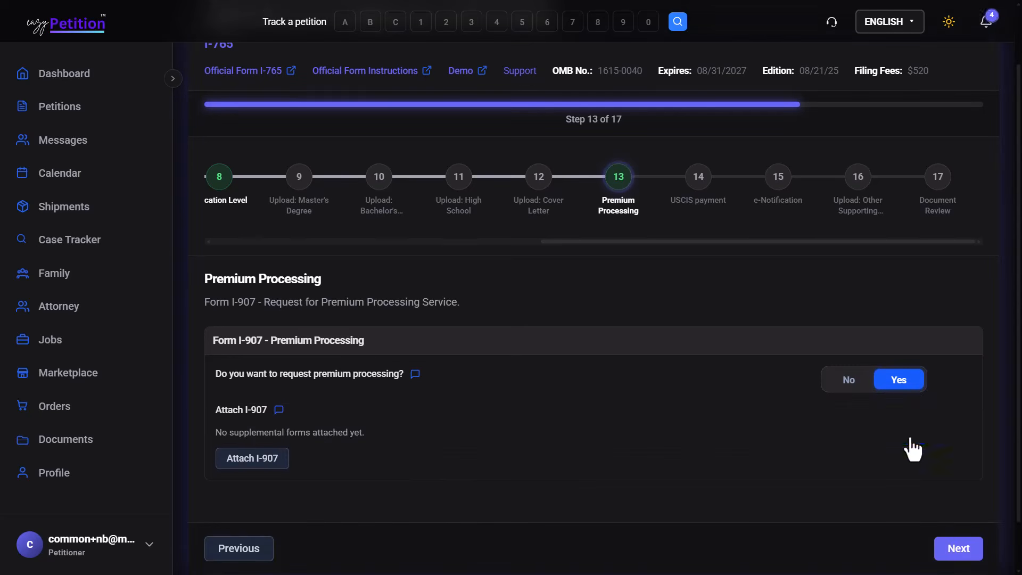
pyautogui.click(260, 461)
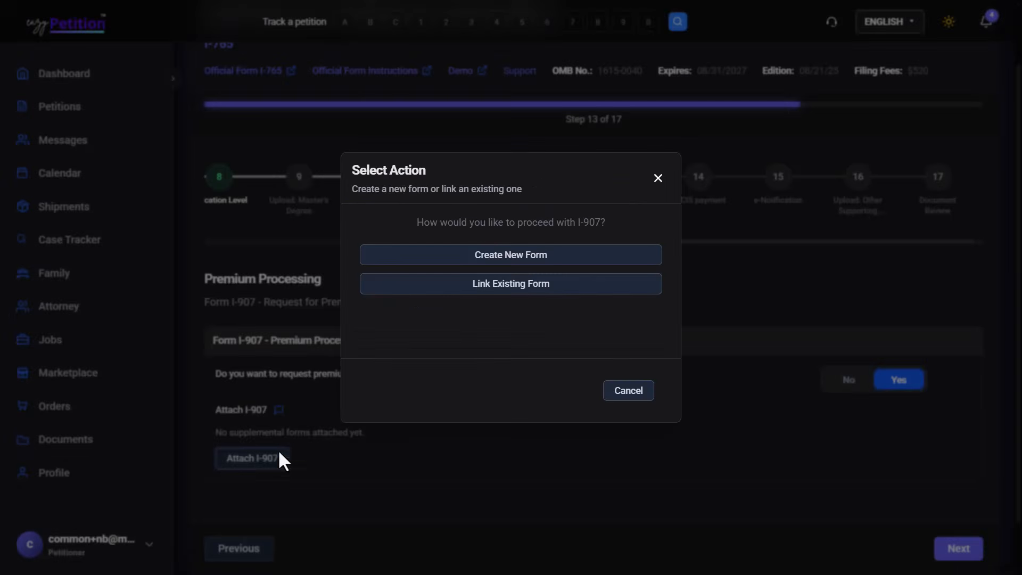
pyautogui.click(461, 258)
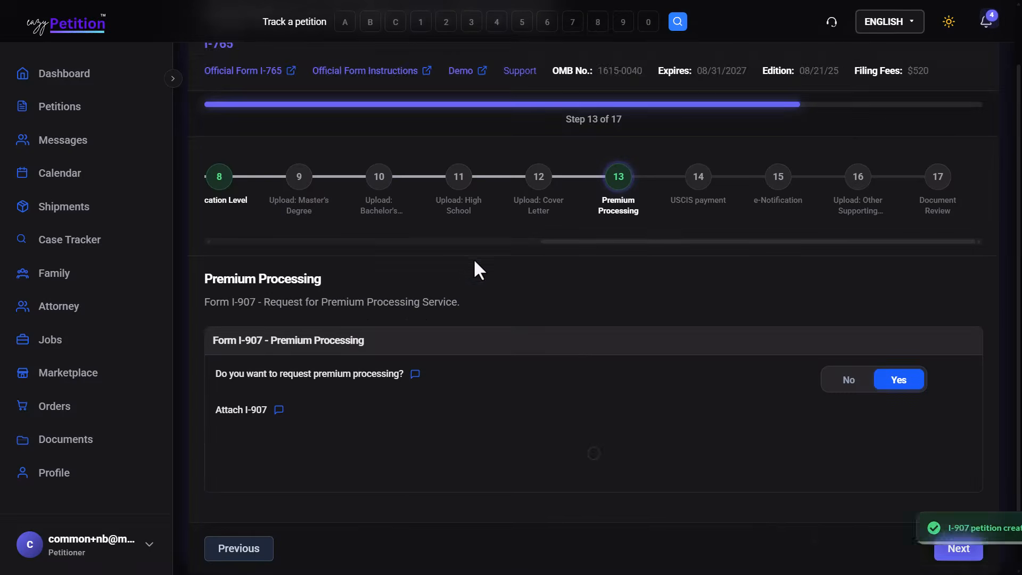
pyautogui.scroll(-1, 636, 417)
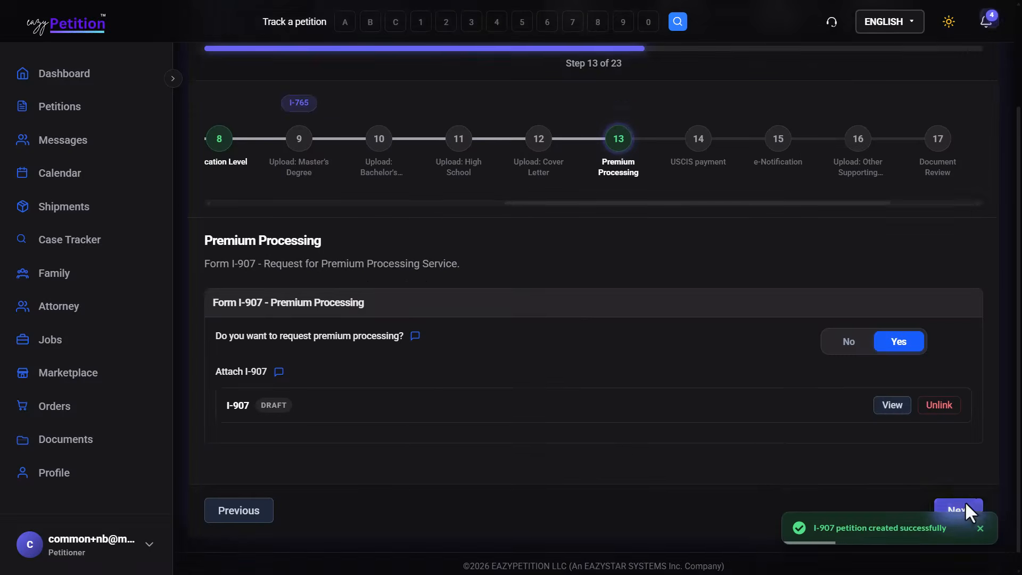
pyautogui.click(964, 503)
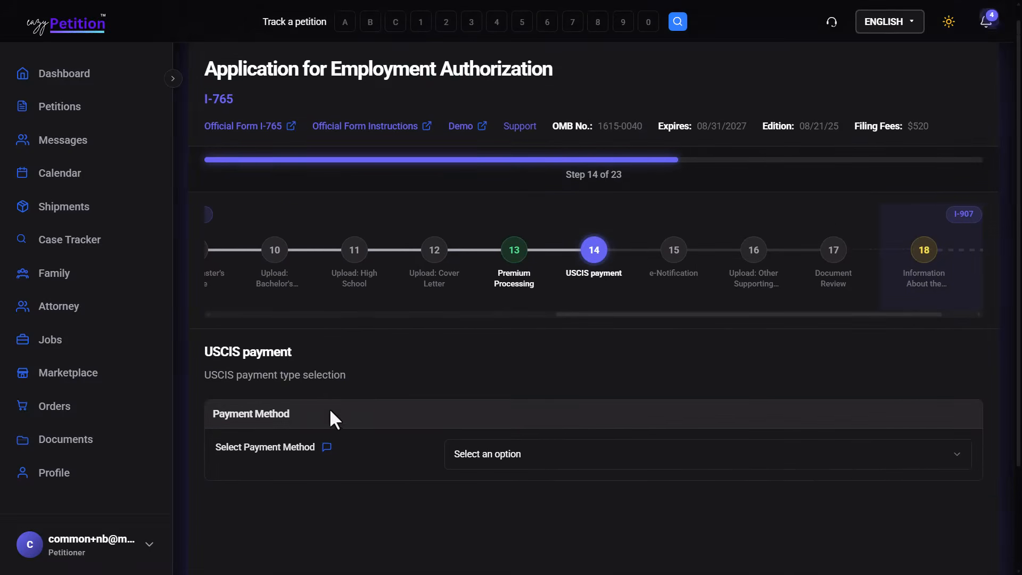
# - Choose Credit Card as the USCIS payment method and attach a new Form G-1450
pyautogui.scroll(-1, 329, 408)
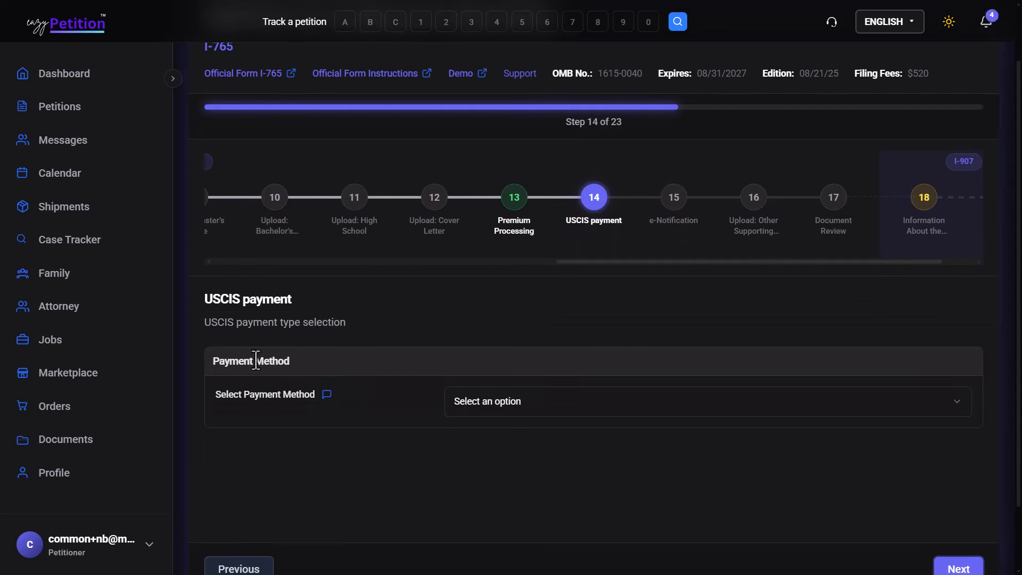
pyautogui.click(494, 421)
pyautogui.scroll(-1, 490, 422)
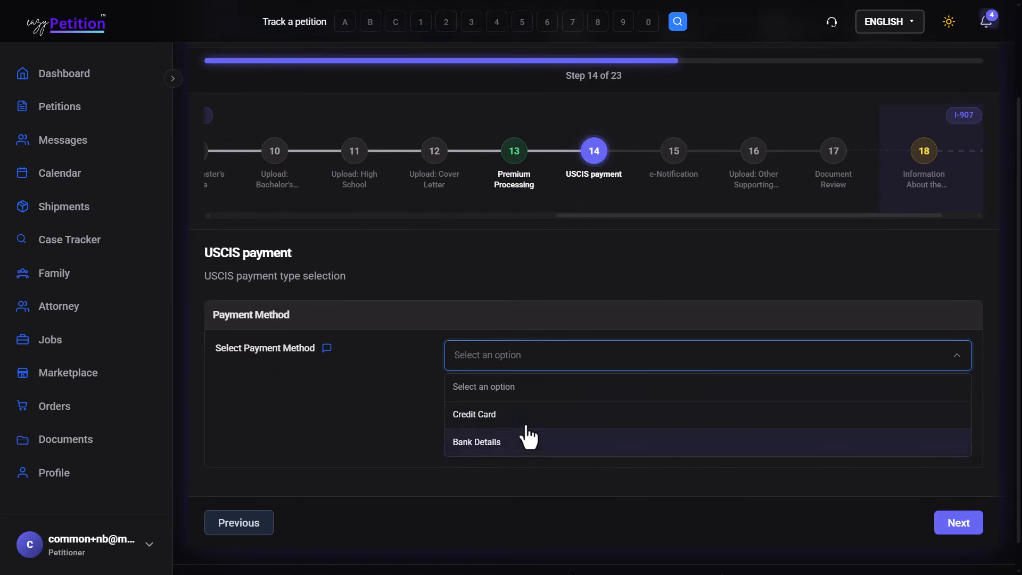
pyautogui.click(467, 425)
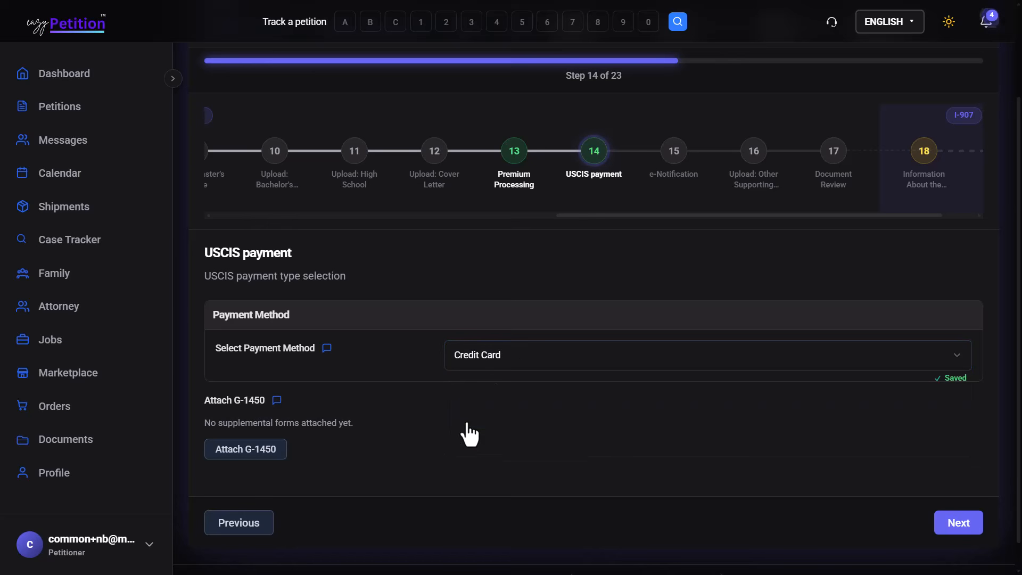
pyautogui.scroll(-1, 467, 425)
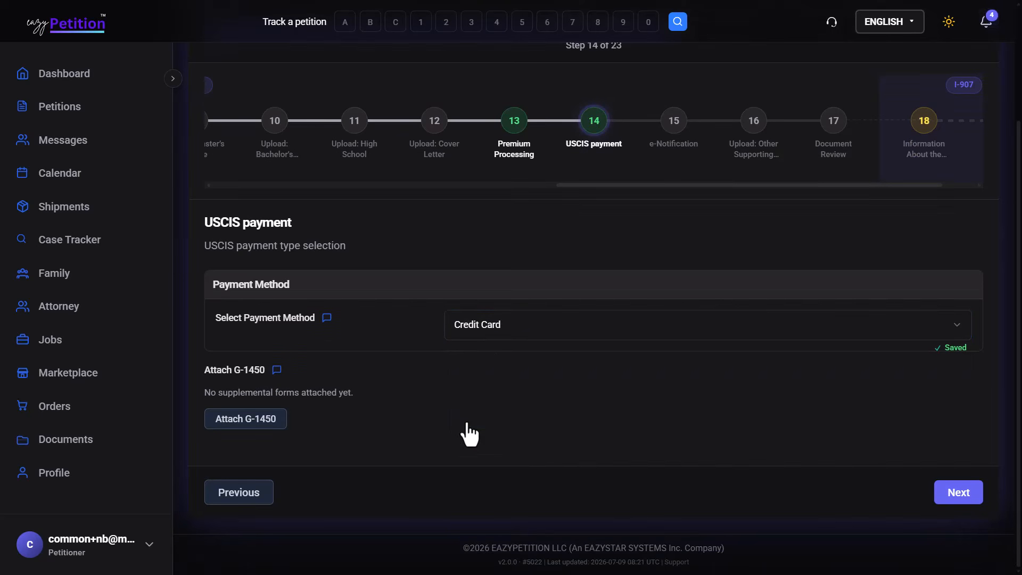
pyautogui.click(251, 416)
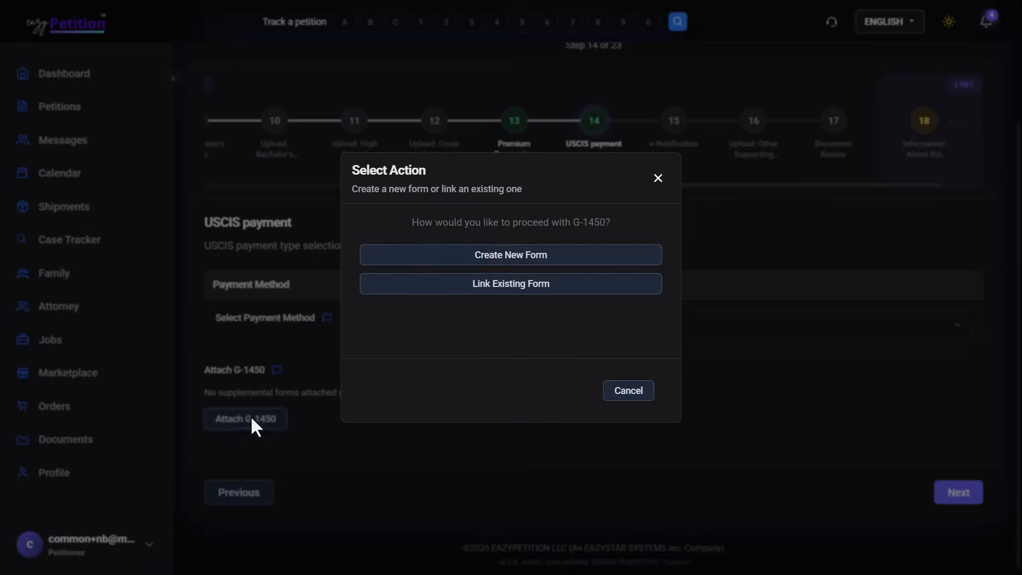
pyautogui.click(493, 259)
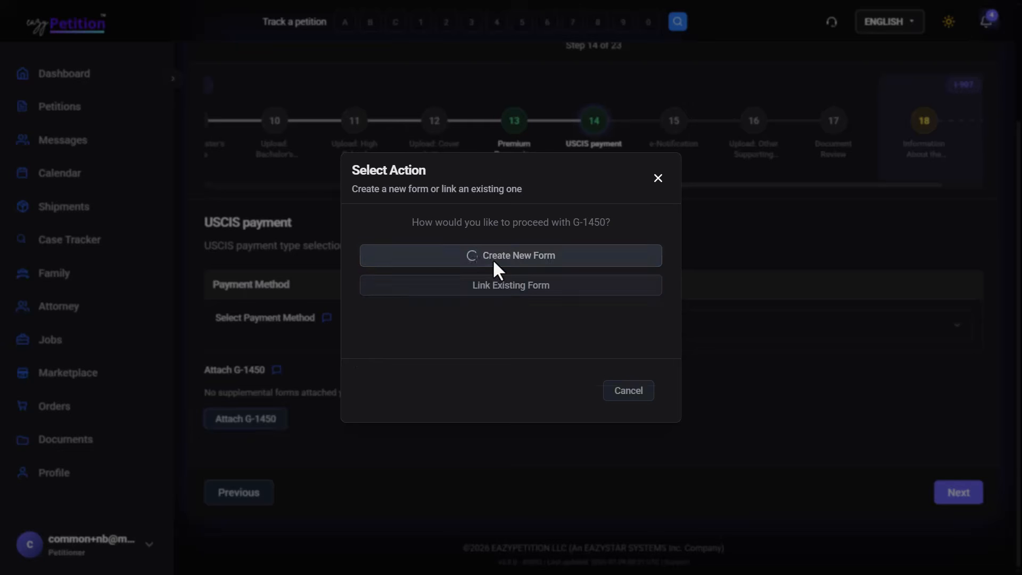
pyautogui.click(972, 491)
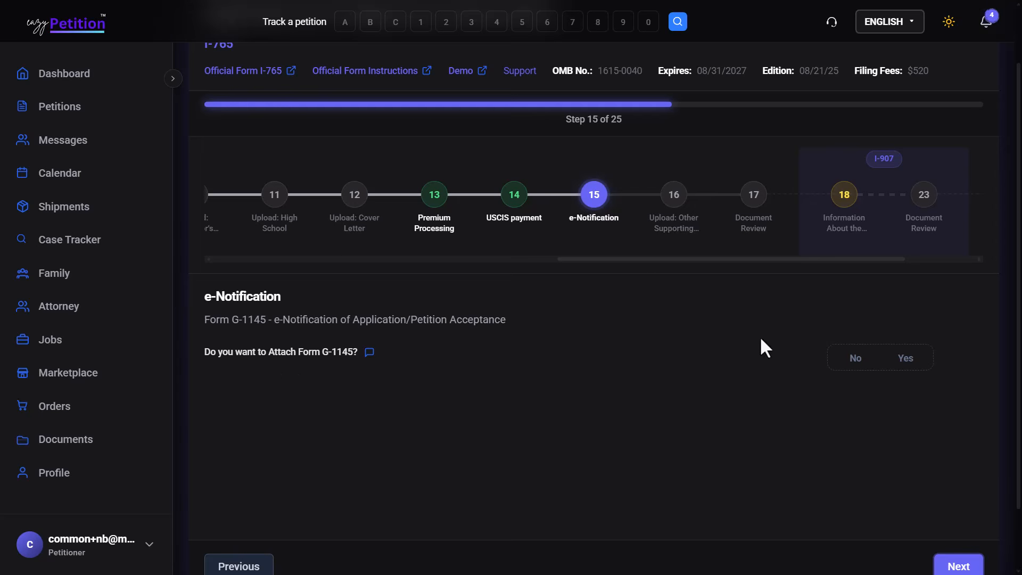
# - Choose to include Form G-1145 and attach a newly created one
pyautogui.click(904, 358)
pyautogui.scroll(-2, 905, 363)
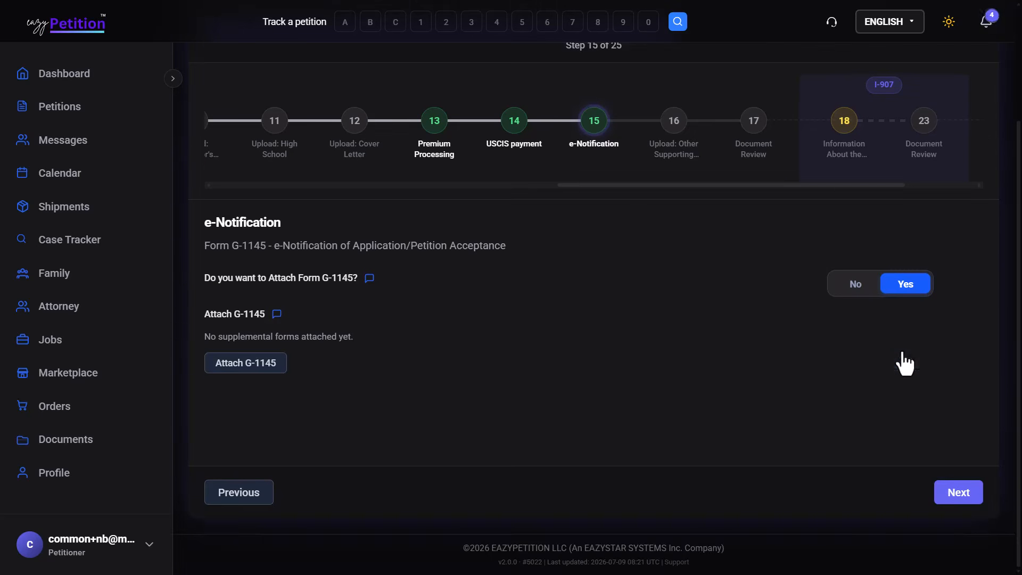
pyautogui.click(255, 361)
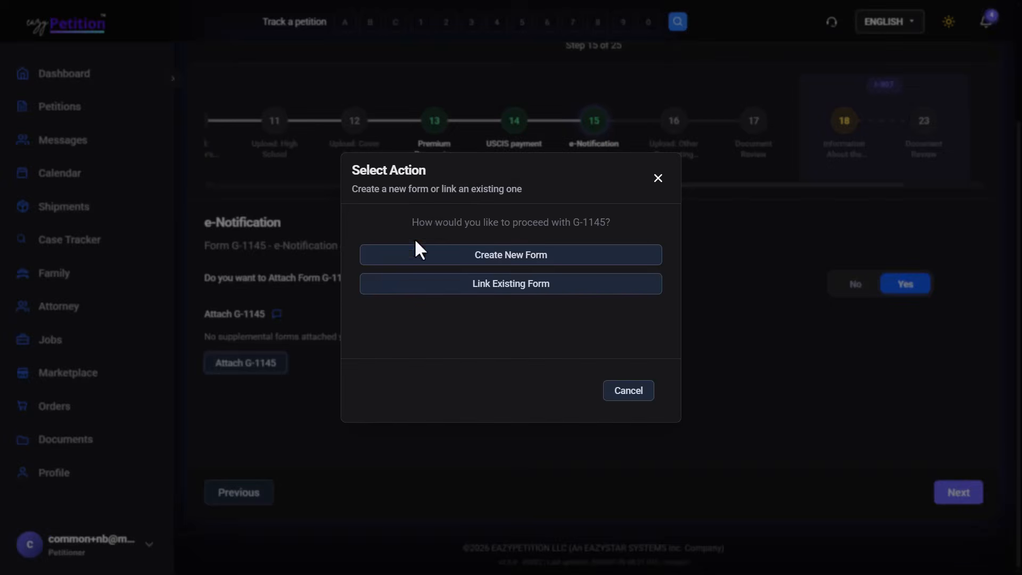
pyautogui.click(481, 255)
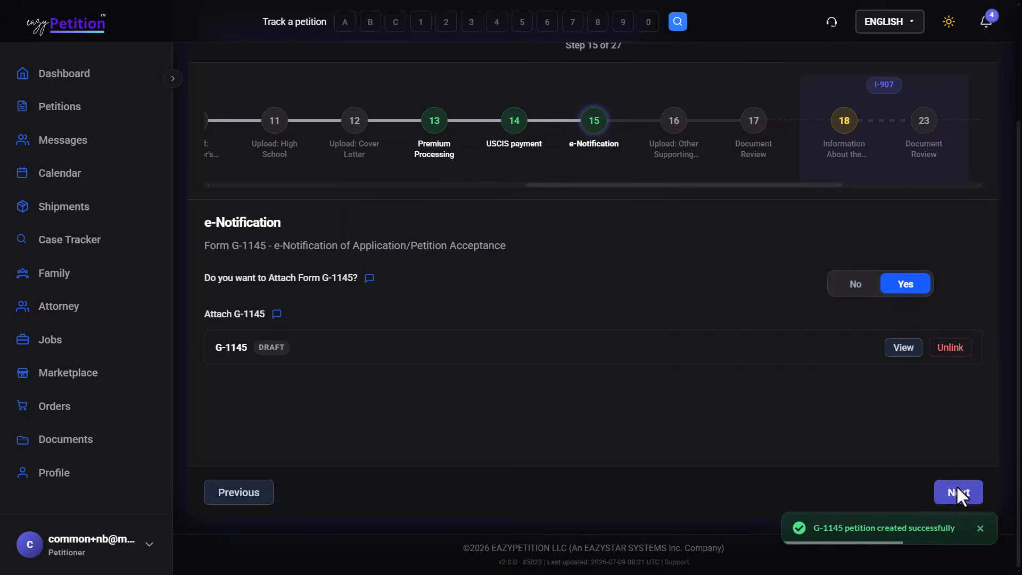
pyautogui.click(959, 486)
# - Add second and third upload slots for other supporting documents, then continue to Document Review
pyautogui.scroll(-2, 746, 410)
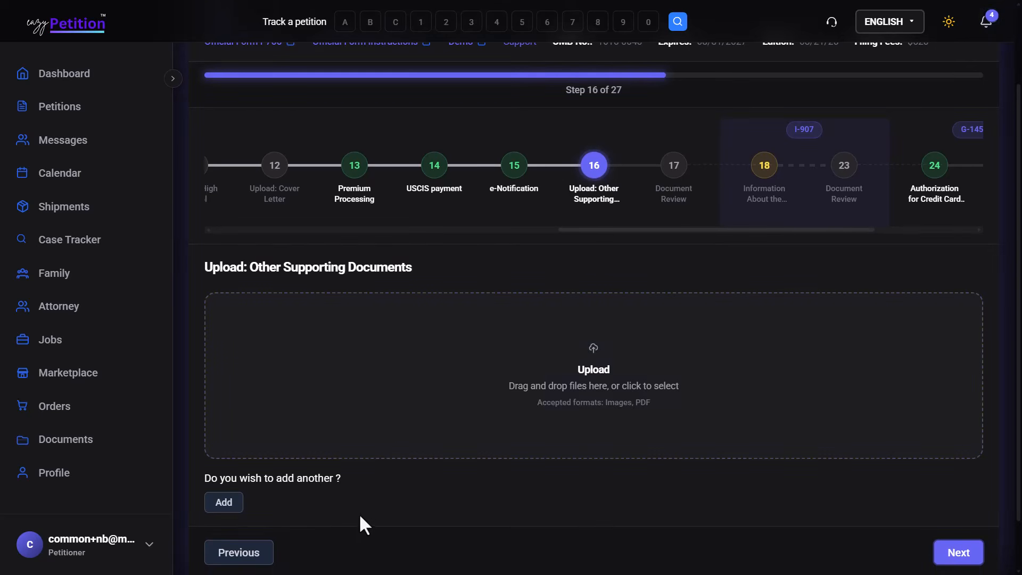
pyautogui.click(219, 502)
pyautogui.scroll(-3, 211, 505)
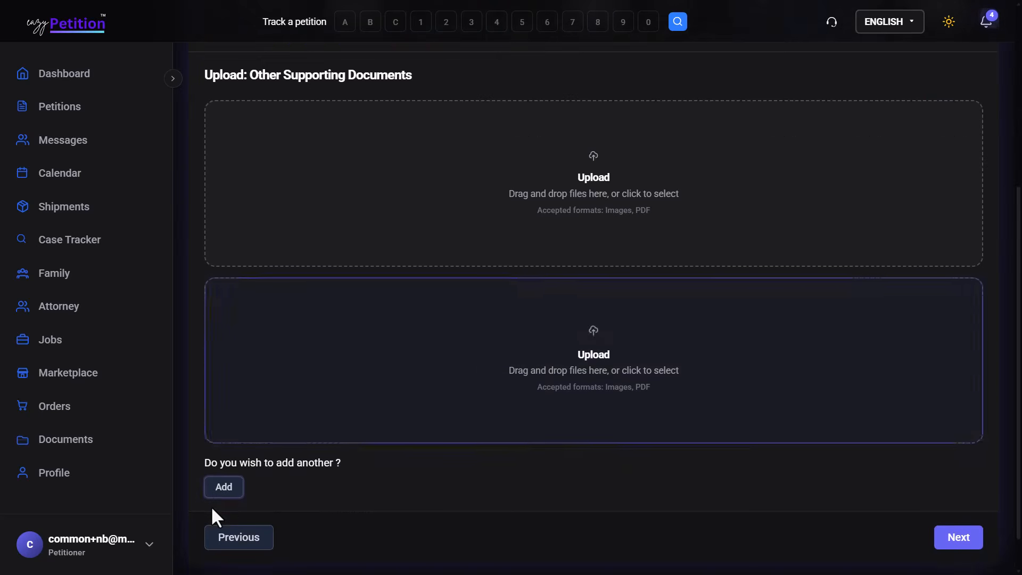
pyautogui.click(230, 487)
pyautogui.scroll(-3, 230, 493)
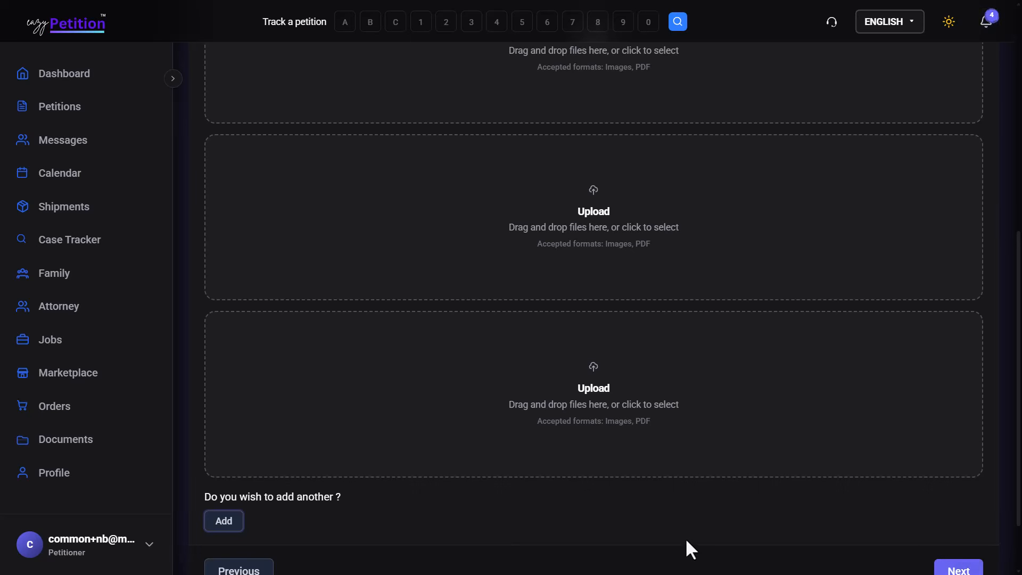
pyautogui.click(960, 569)
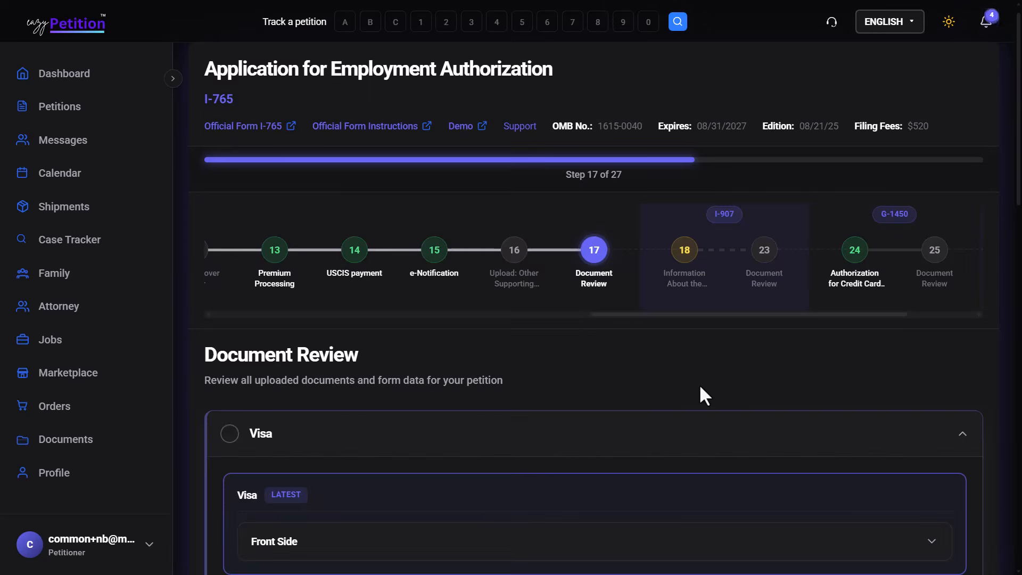
# - Preview the visa front side and mark the Visa and Part 1 Reason for Applying reviews done
pyautogui.scroll(-3, 700, 388)
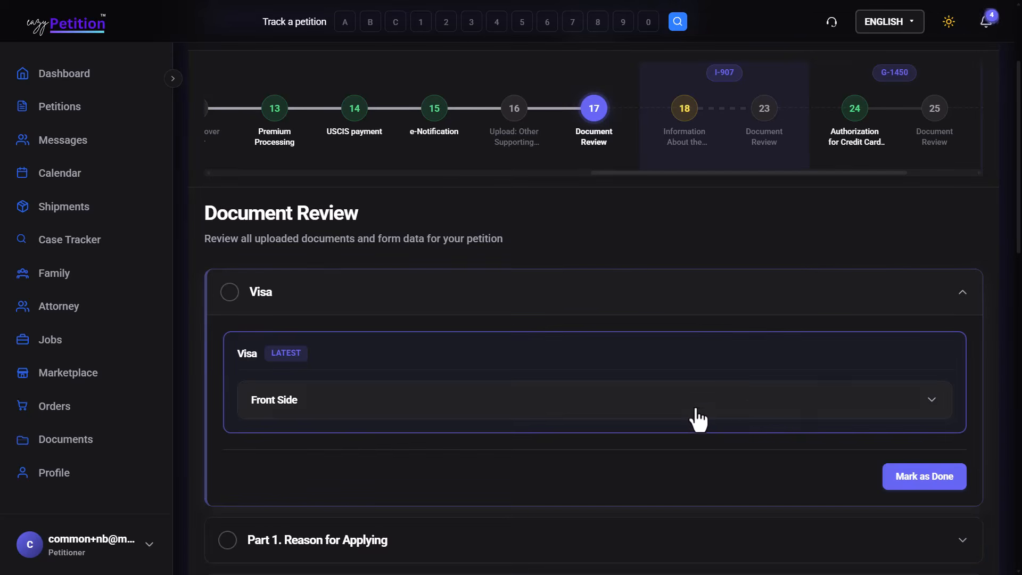
pyautogui.click(712, 410)
pyautogui.scroll(-6, 712, 417)
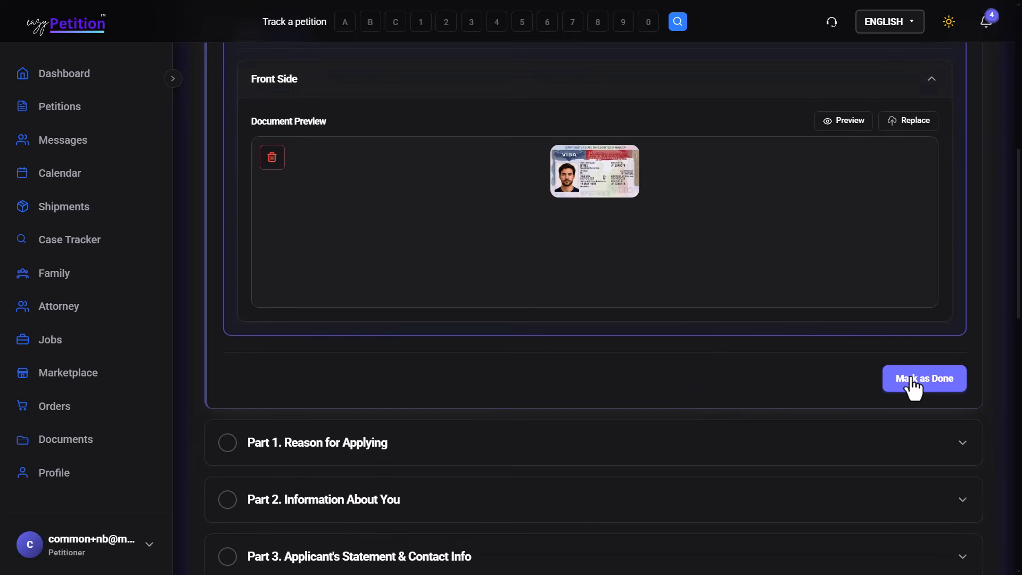
pyautogui.click(914, 387)
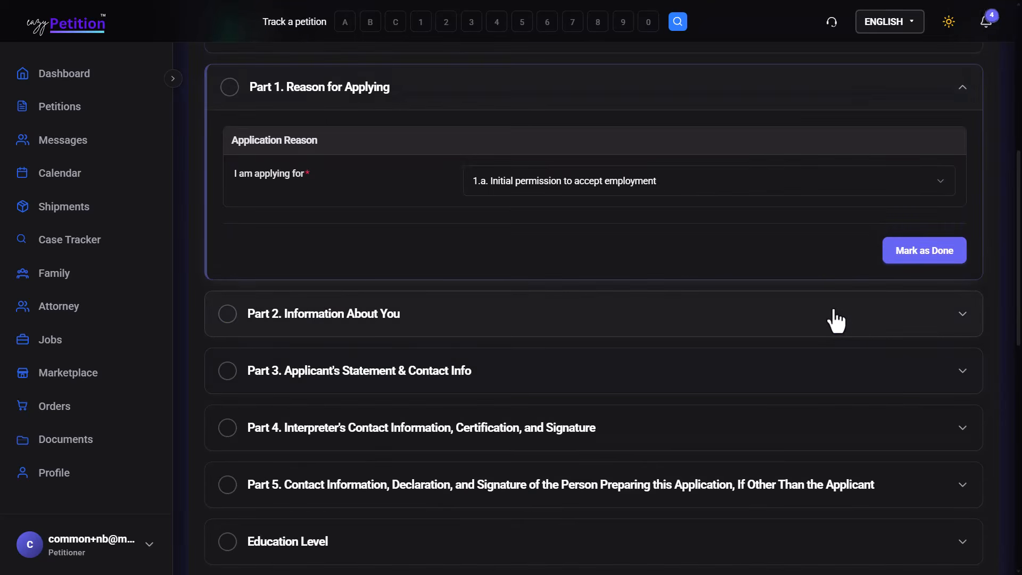
pyautogui.scroll(1, 835, 317)
pyautogui.click(916, 326)
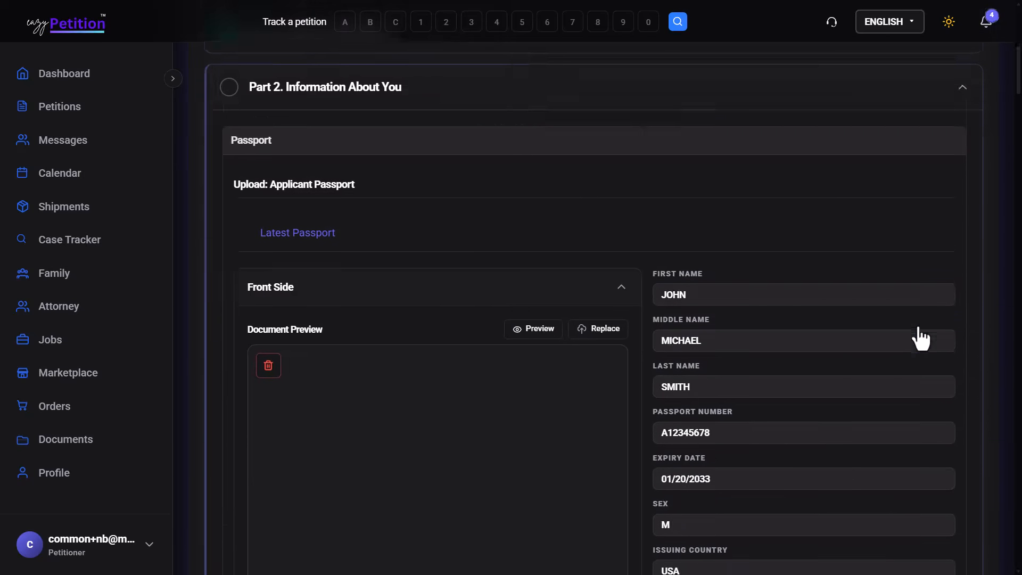
# - Mark Part 2 Information About You as reviewed and continue to step 18
pyautogui.scroll(-12, 832, 462)
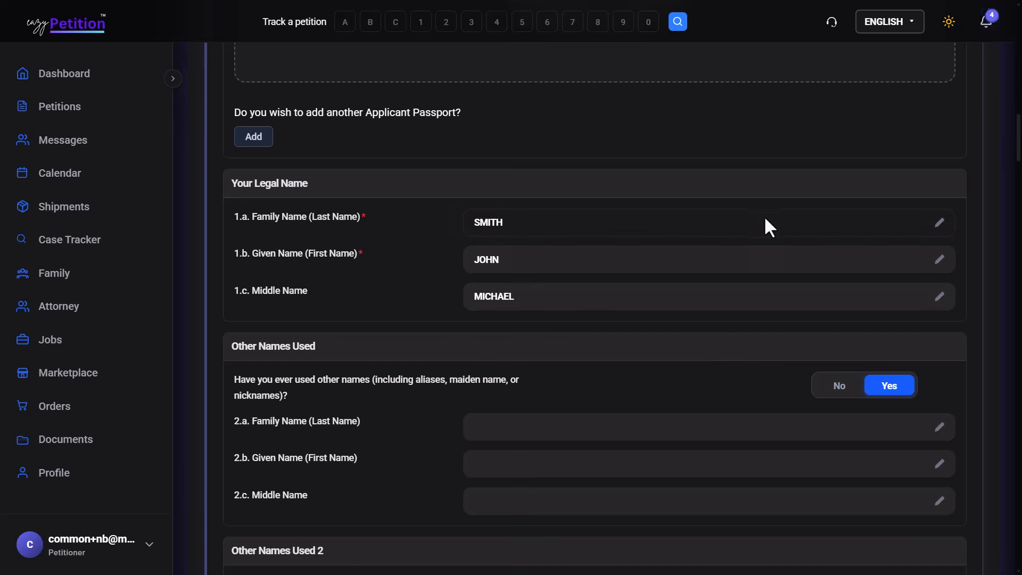
pyautogui.scroll(-20, 758, 214)
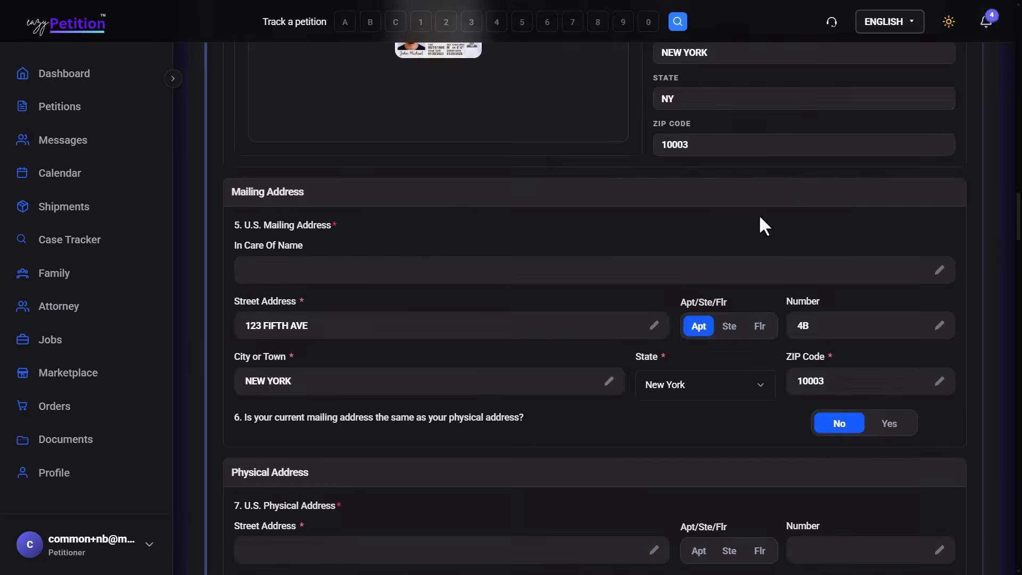
pyautogui.scroll(-20, 759, 214)
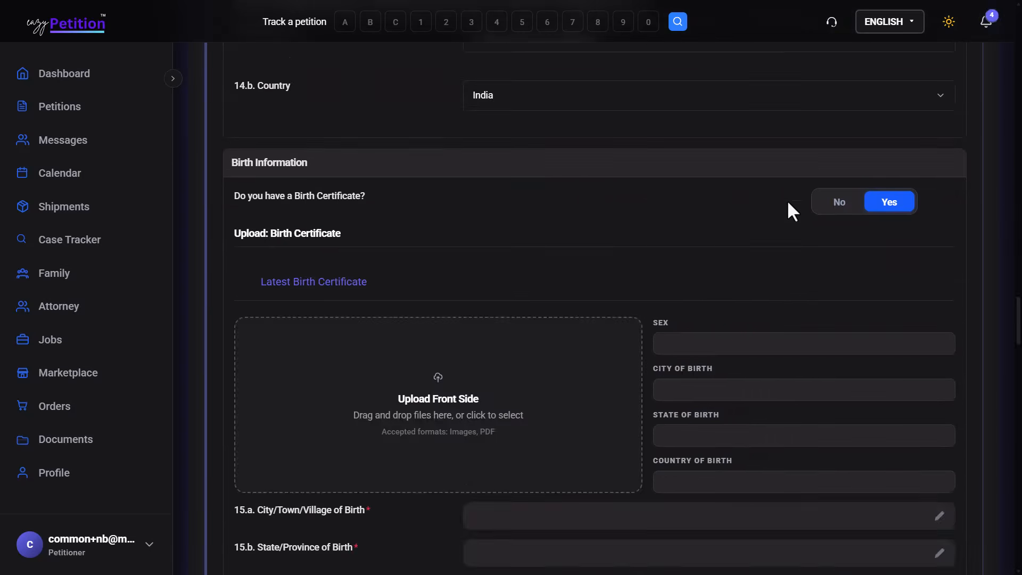
pyautogui.scroll(-20, 787, 203)
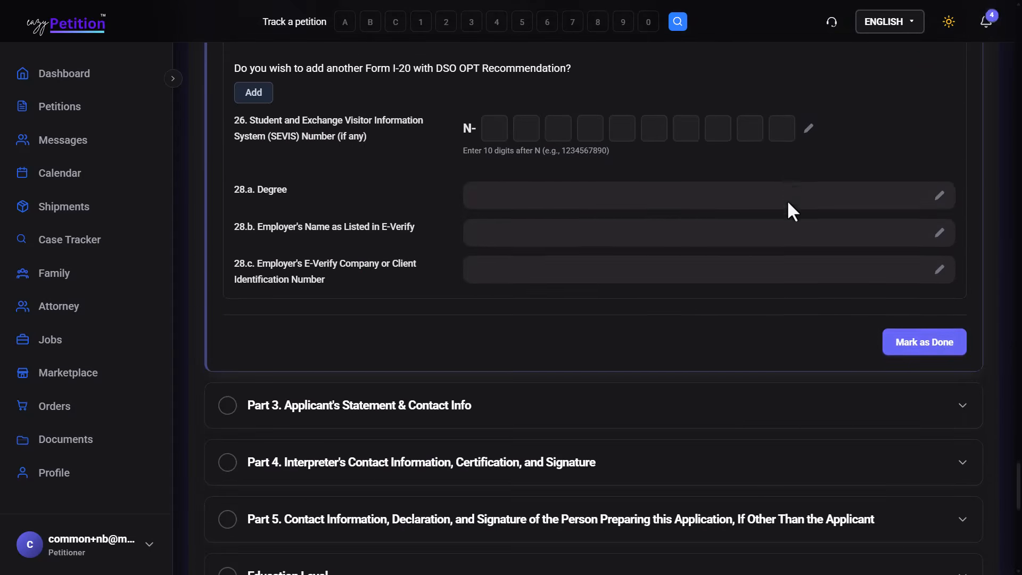
pyautogui.click(942, 337)
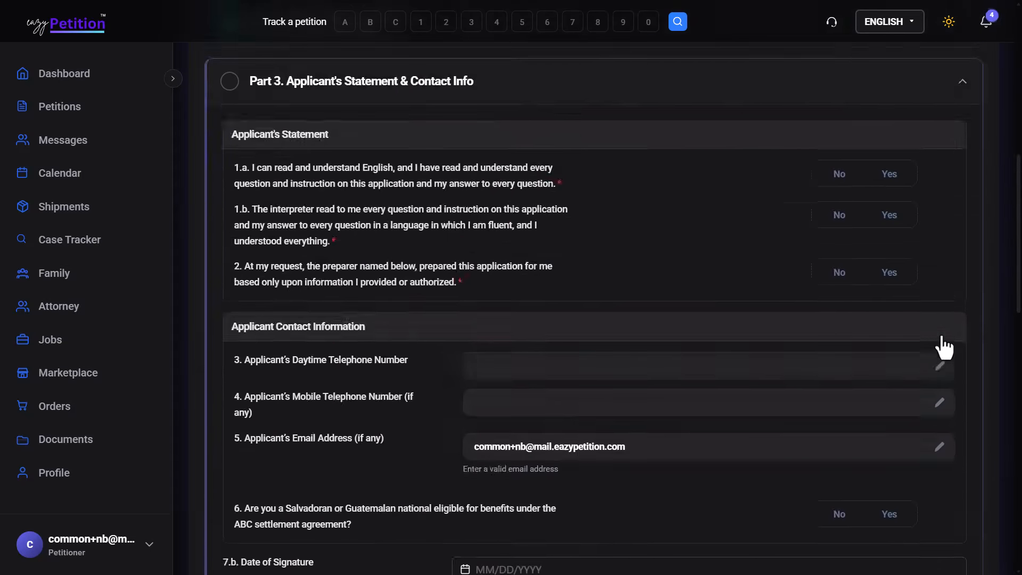
pyautogui.scroll(-5, 942, 338)
pyautogui.scroll(1, 623, 286)
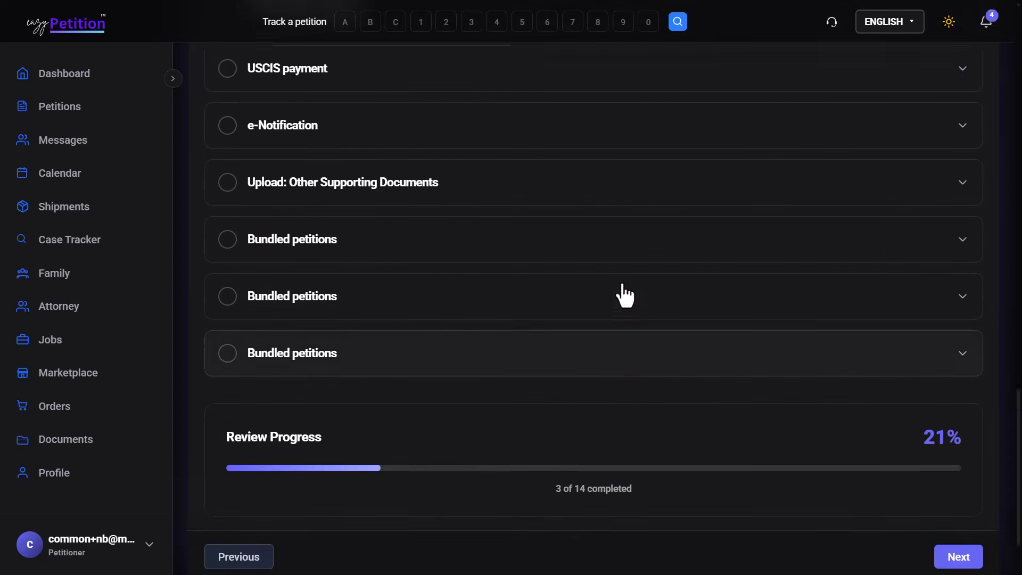
pyautogui.scroll(-1, 623, 285)
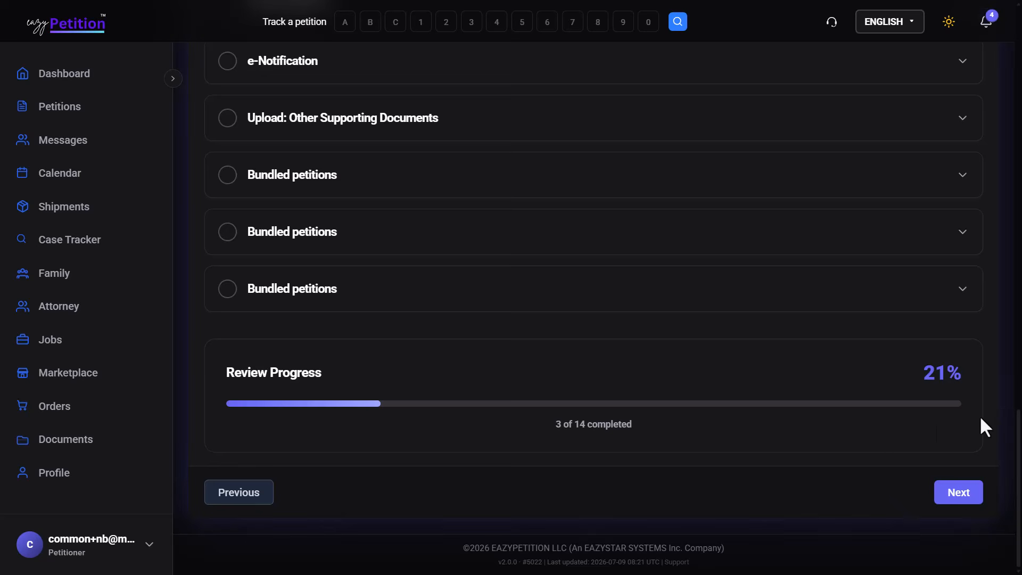
pyautogui.click(960, 493)
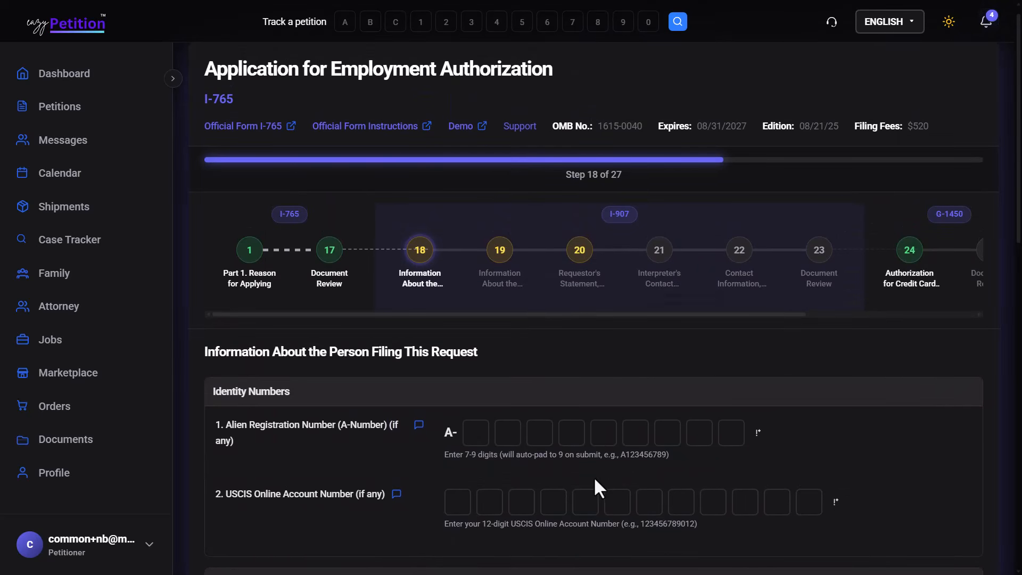
# - Look over the I-907 filer page, then jump to step 24, Authorization for Credit Card Transactions
pyautogui.scroll(-1, 422, 405)
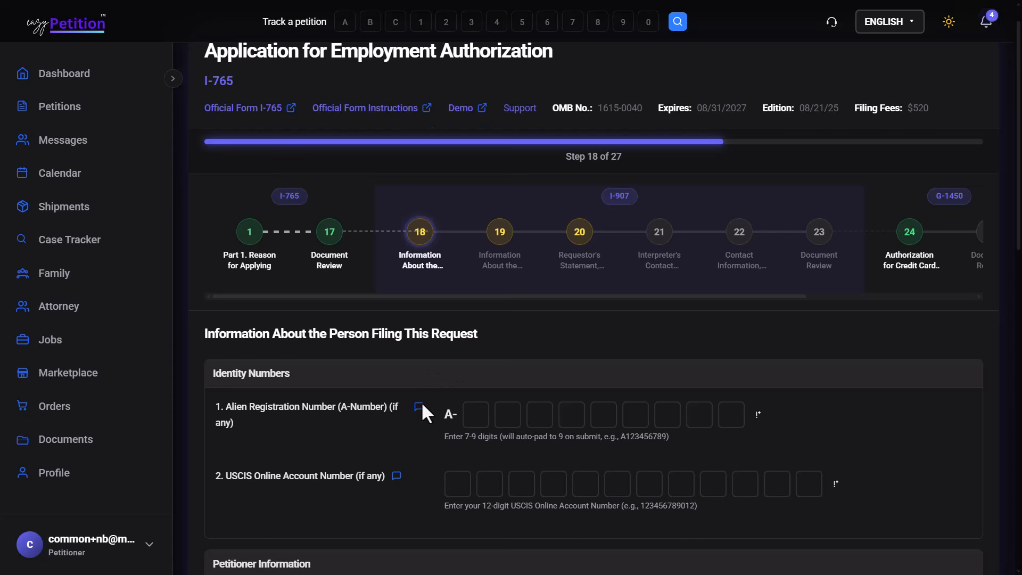
pyautogui.scroll(-5, 421, 407)
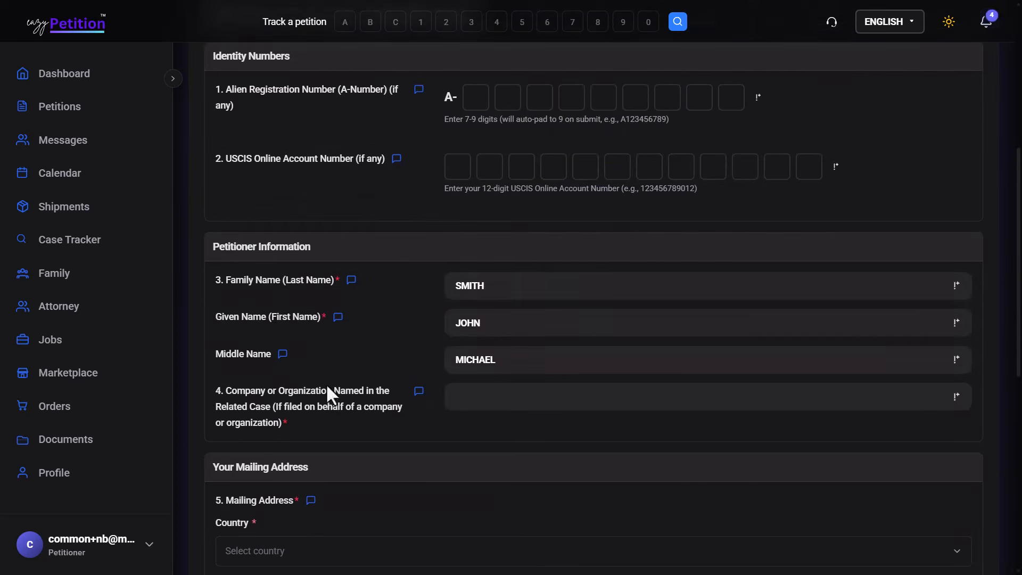
pyautogui.scroll(-4, 602, 235)
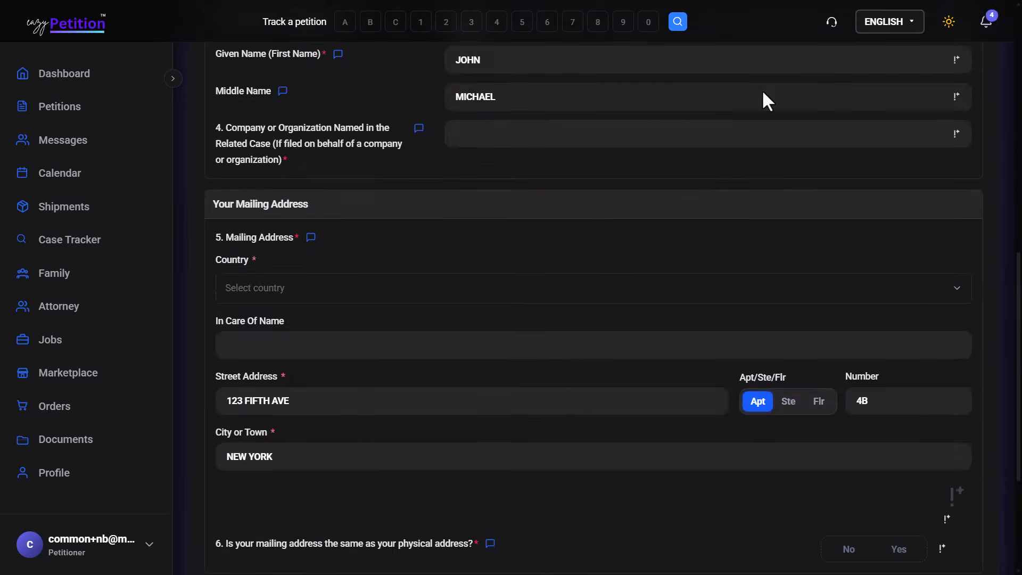
pyautogui.scroll(-3, 657, 442)
pyautogui.scroll(5, 657, 443)
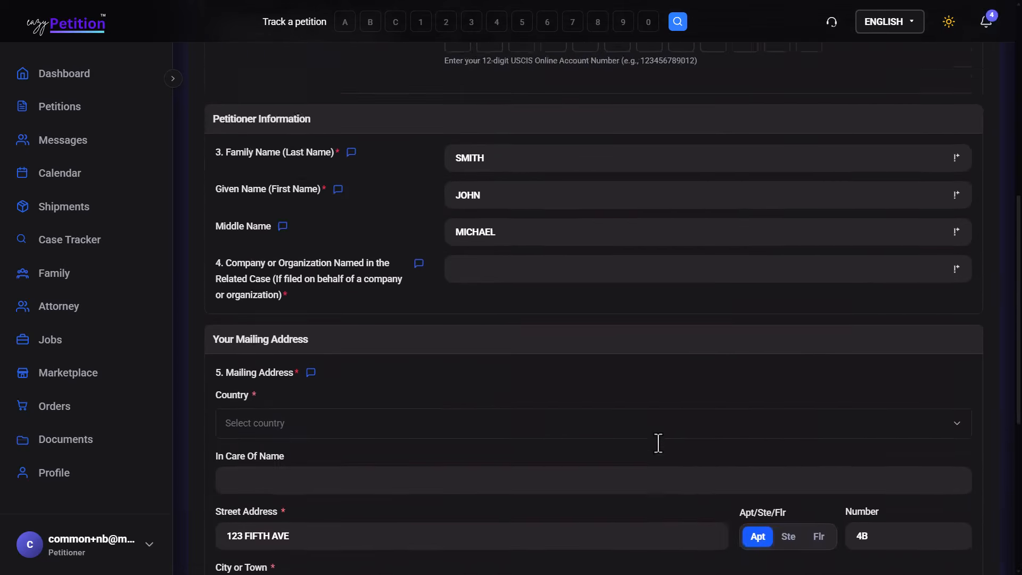
pyautogui.scroll(2, 657, 442)
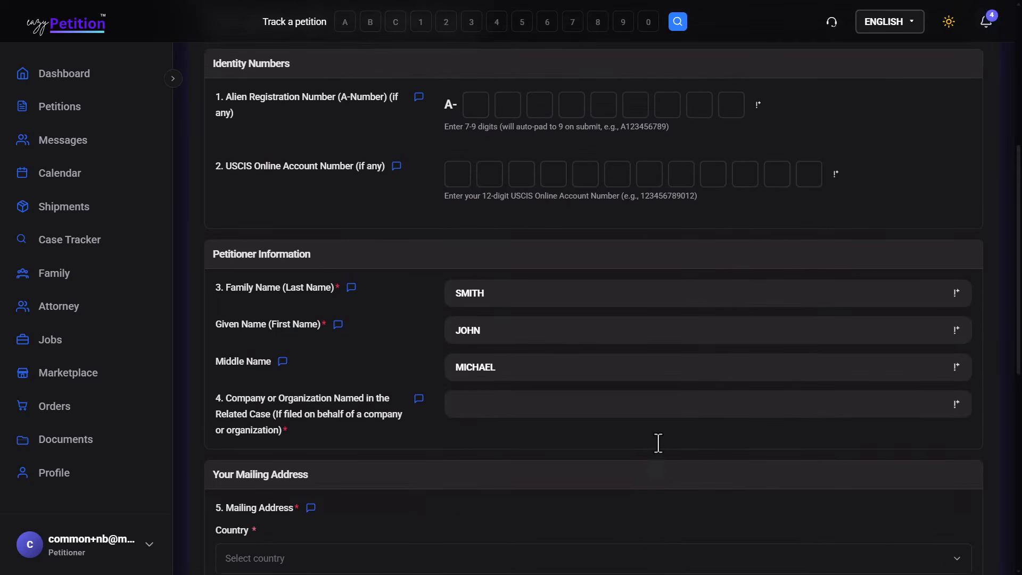
pyautogui.scroll(3, 658, 443)
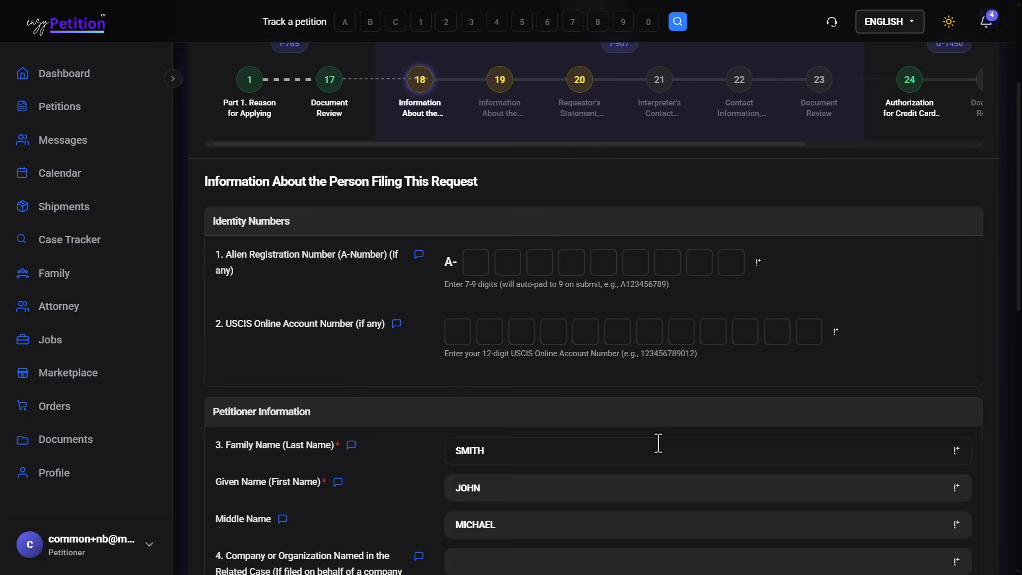
pyautogui.scroll(-1, 657, 443)
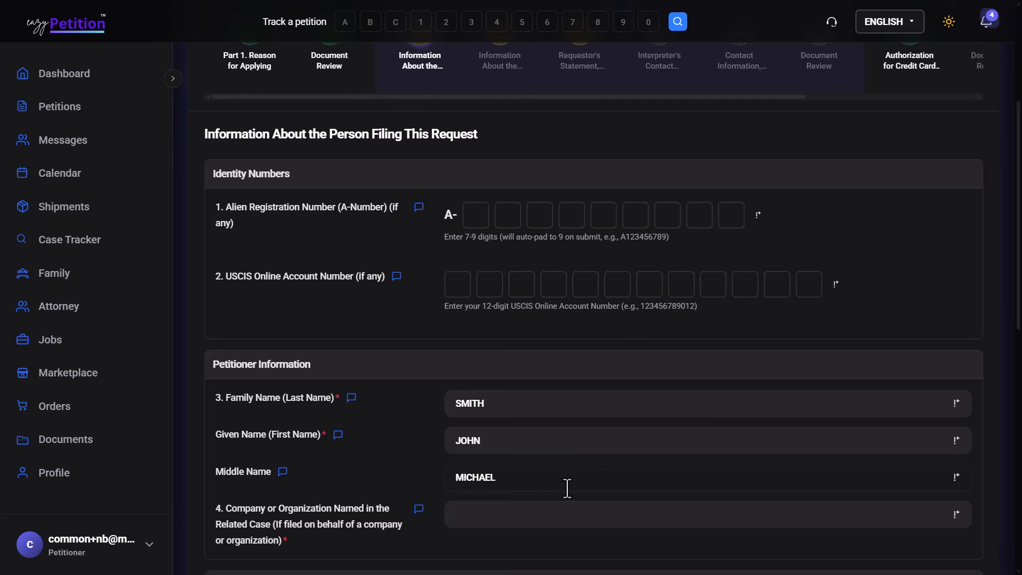
pyautogui.scroll(-10, 567, 488)
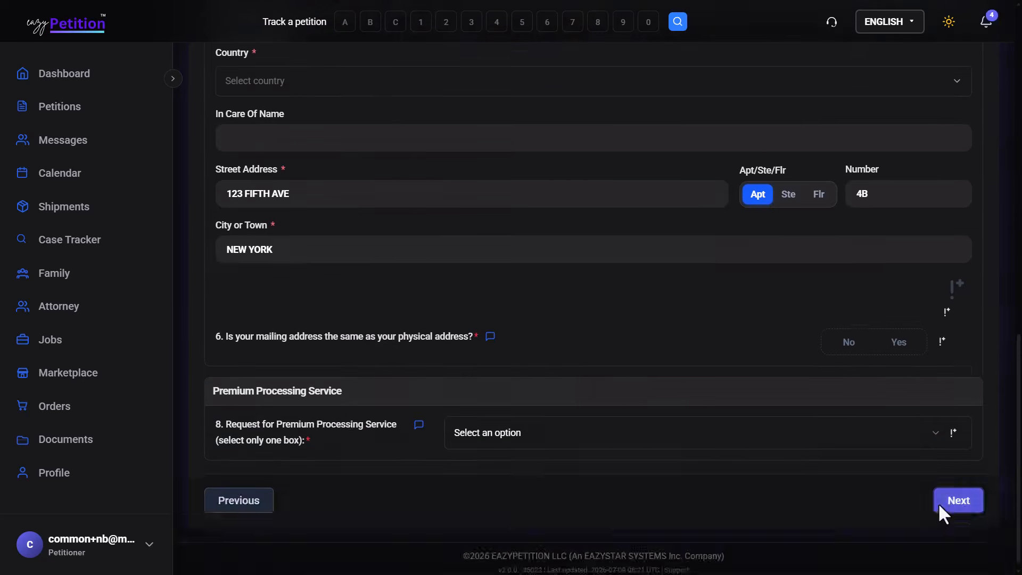
pyautogui.click(939, 501)
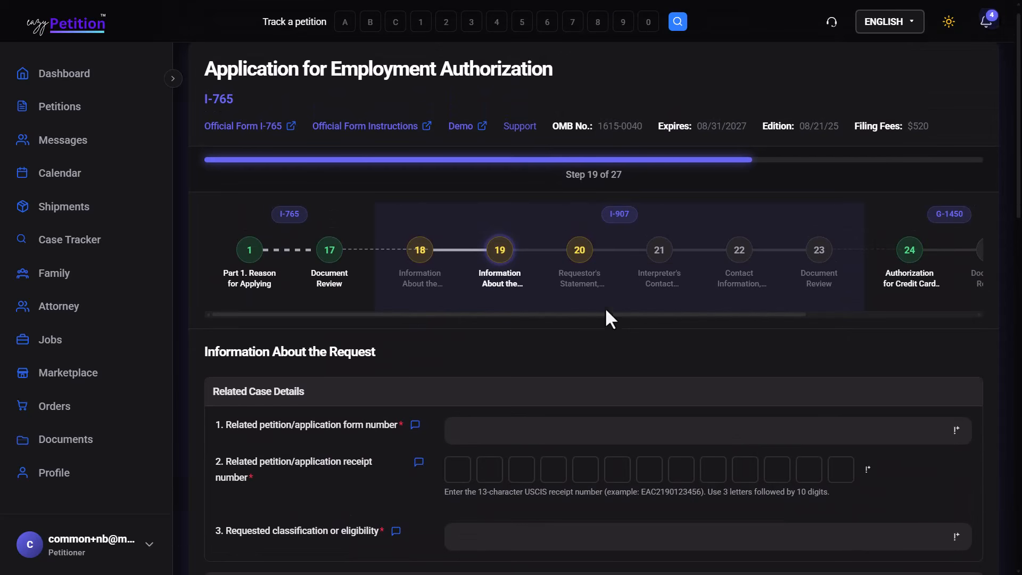
pyautogui.click(911, 255)
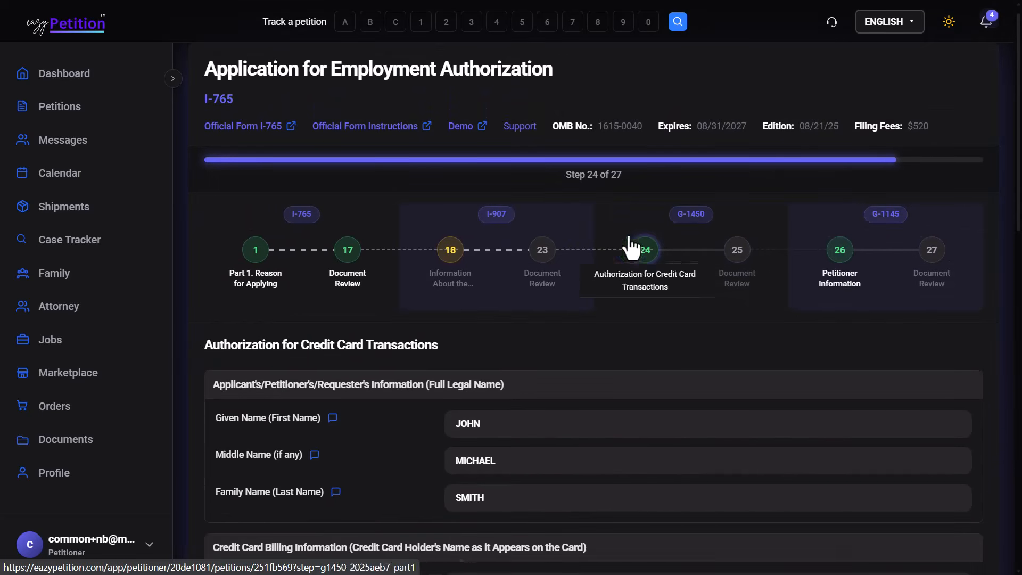
# - Leave the G-1450 credit card authorization page unchanged and continue to its Document Review step, 25 of 27
pyautogui.scroll(-3, 596, 409)
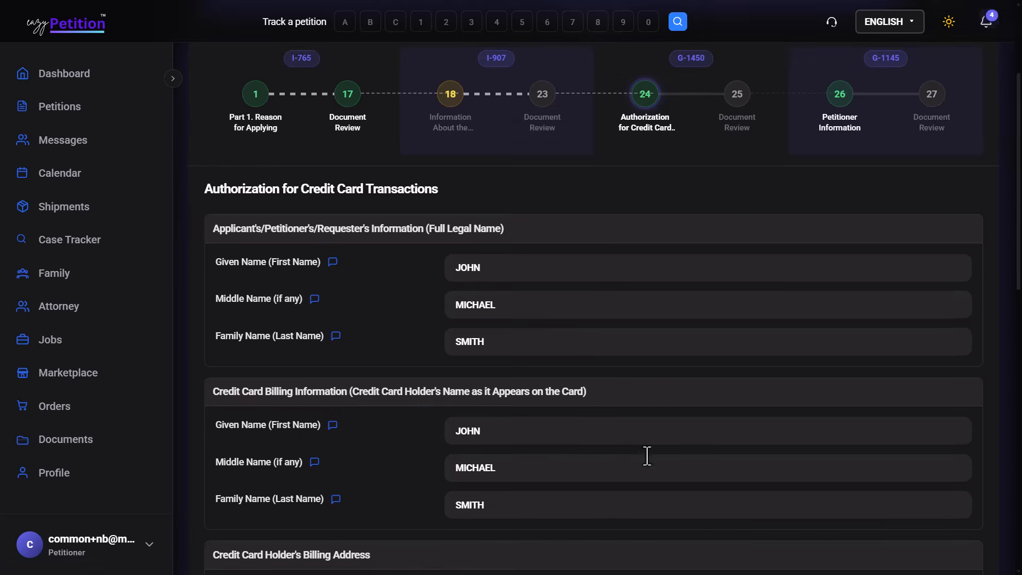
pyautogui.scroll(-2, 655, 417)
pyautogui.scroll(-4, 655, 416)
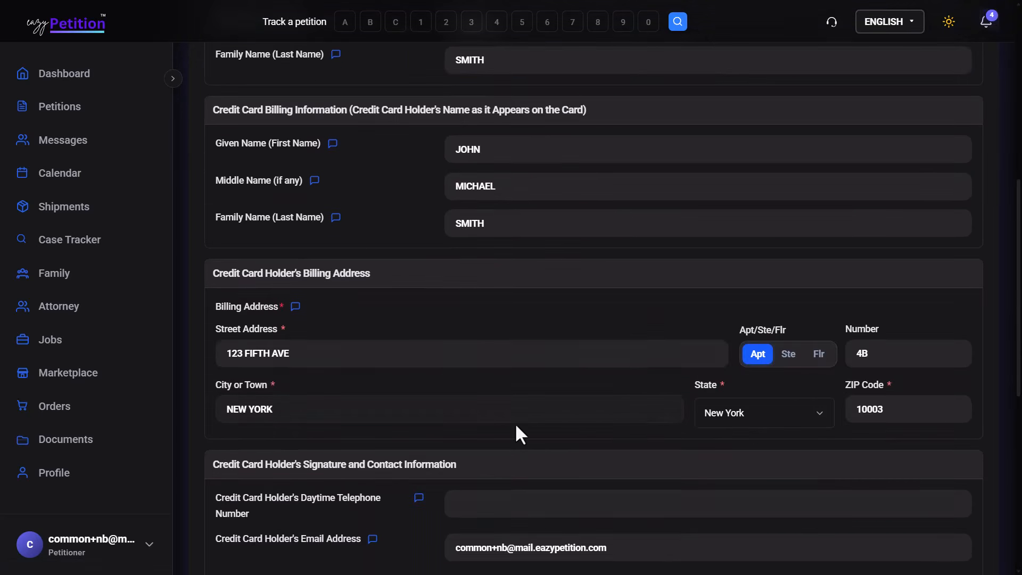
pyautogui.scroll(-2, 515, 429)
pyautogui.scroll(-2, 515, 423)
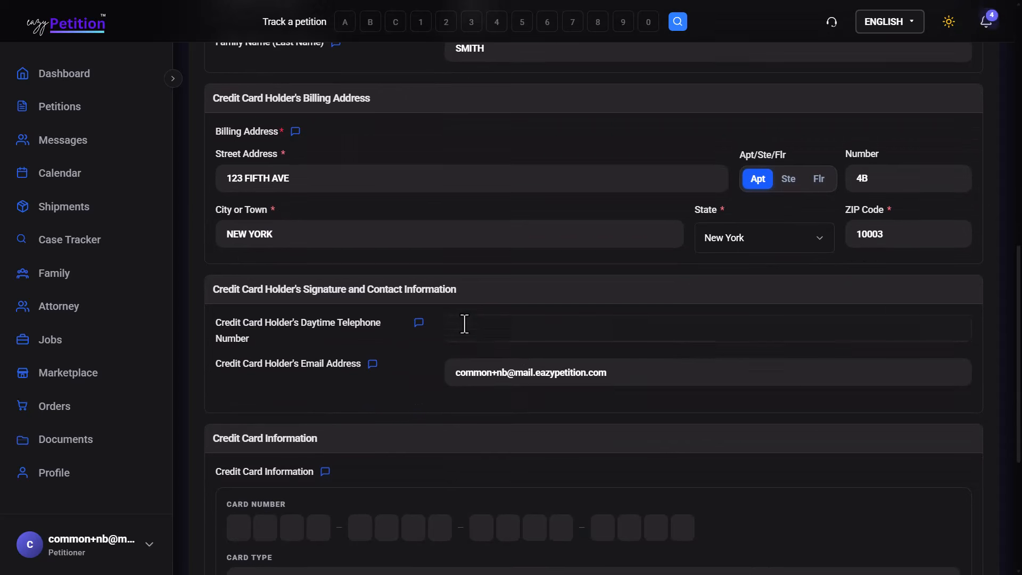
pyautogui.scroll(-4, 637, 297)
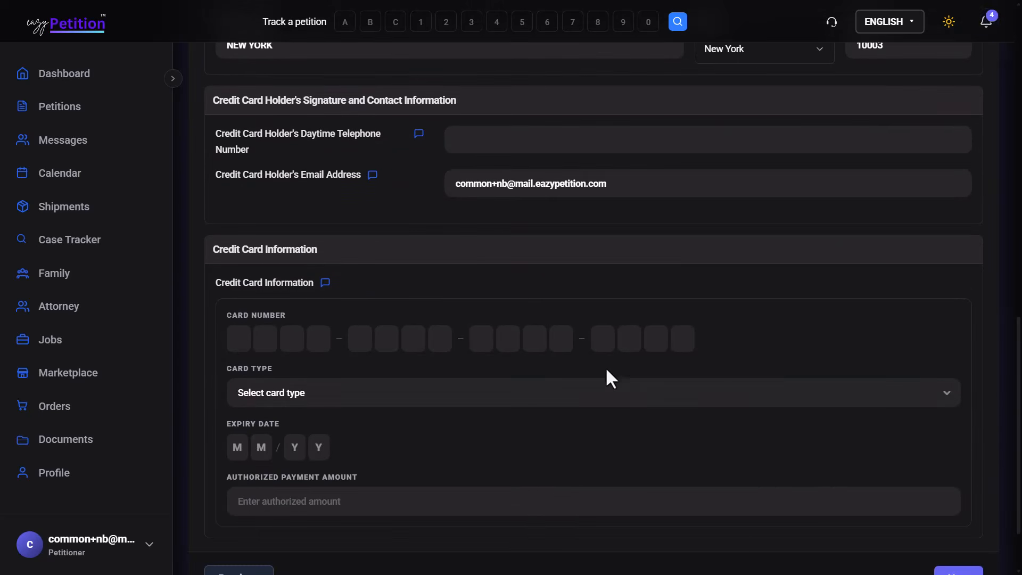
pyautogui.scroll(-2, 648, 426)
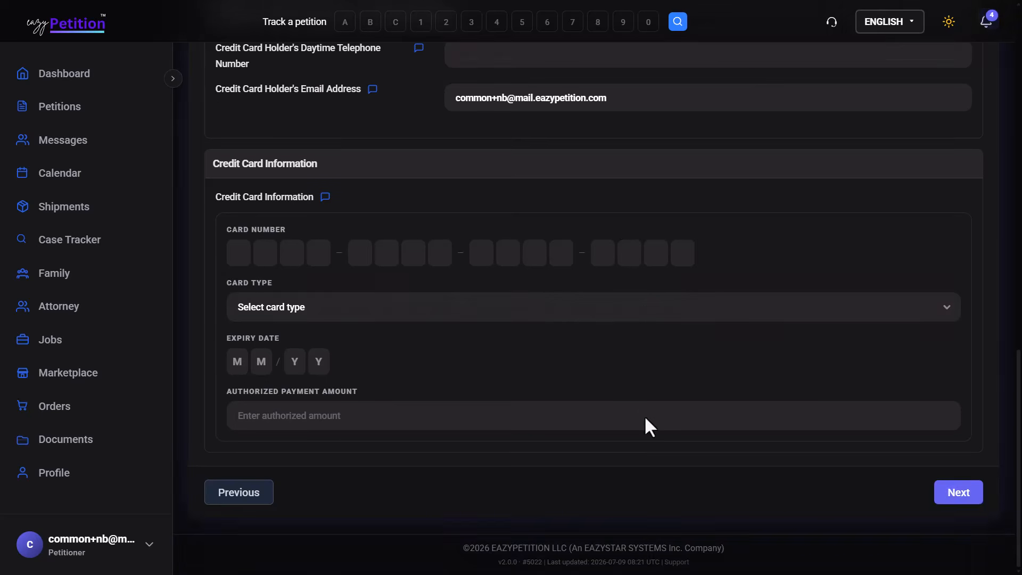
pyautogui.click(957, 496)
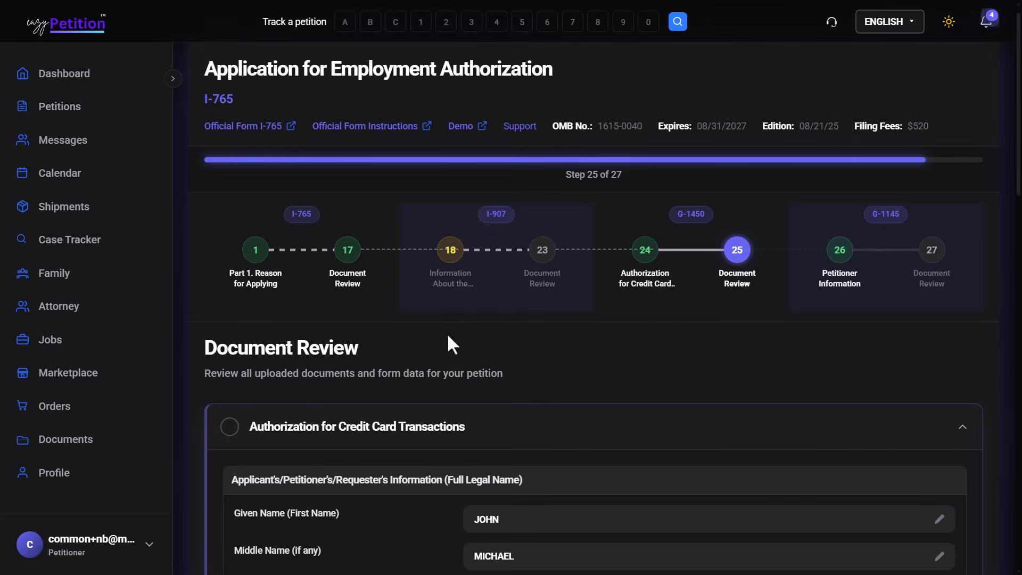
# - Mark the credit card authorization review as done
pyautogui.scroll(-2, 443, 407)
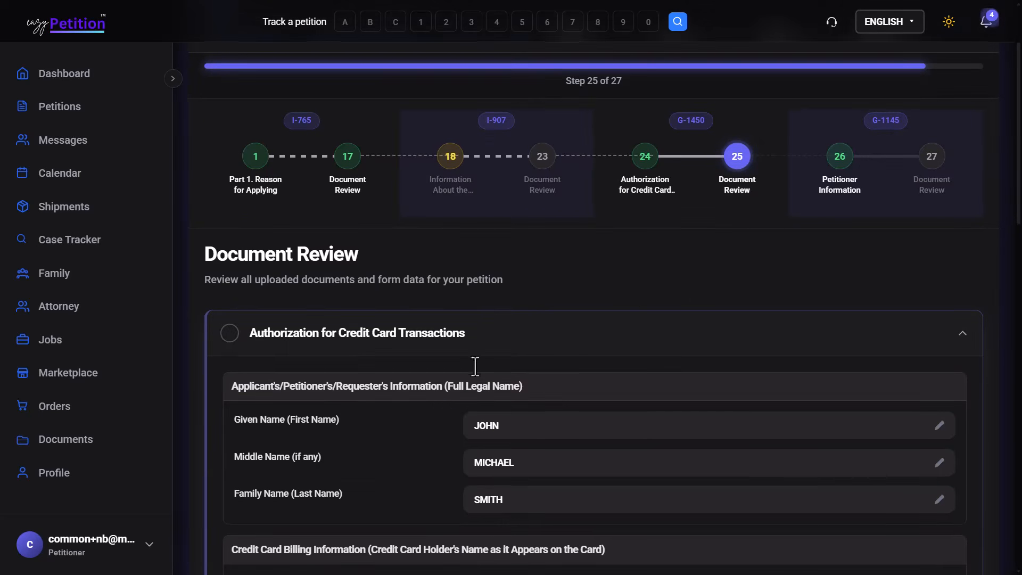
pyautogui.scroll(-15, 523, 414)
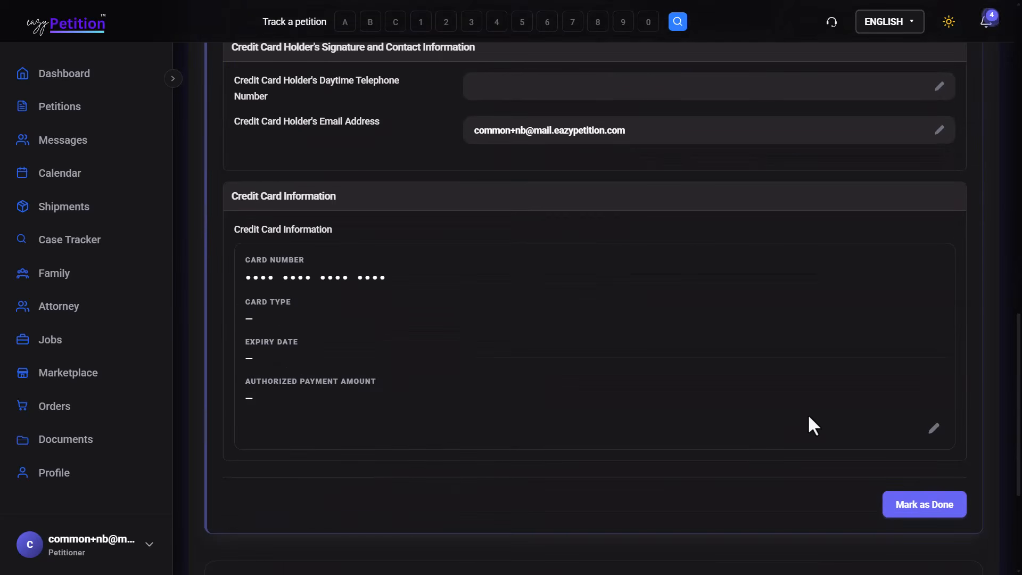
pyautogui.scroll(-3, 807, 414)
pyautogui.click(926, 360)
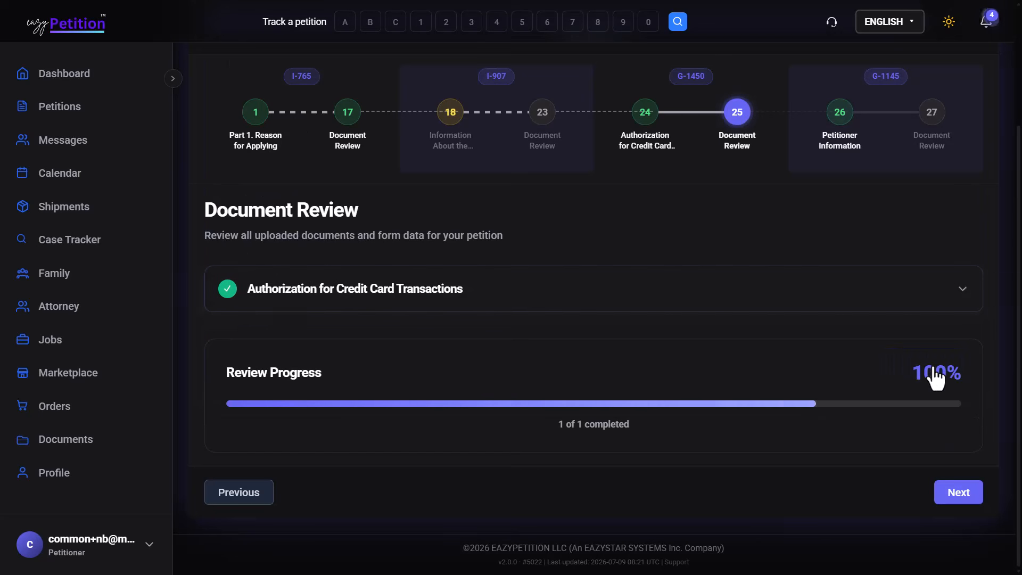
# - Advance to step 27 and mark the Petitioner Information review as done
pyautogui.click(956, 490)
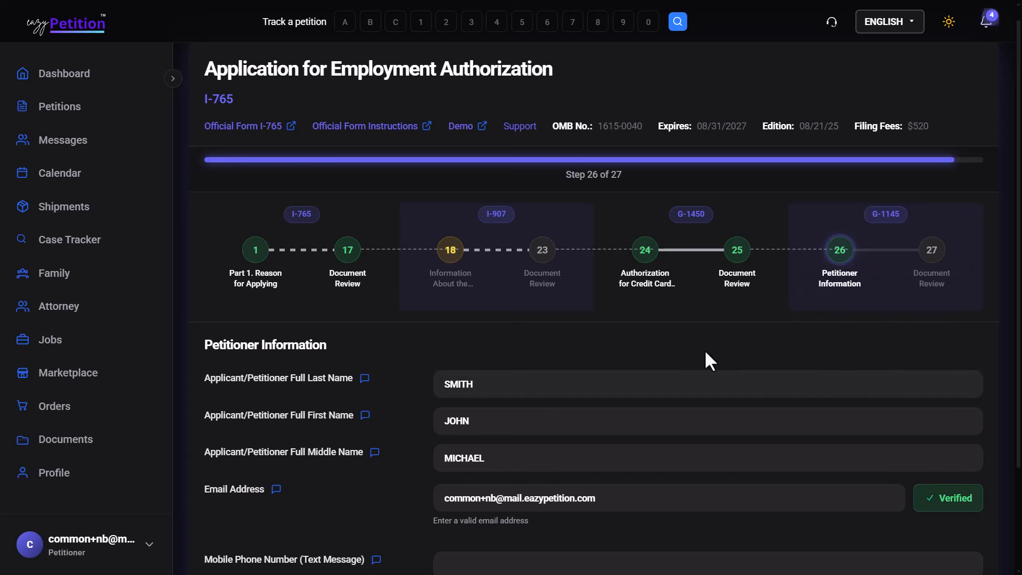
pyautogui.scroll(-2, 559, 352)
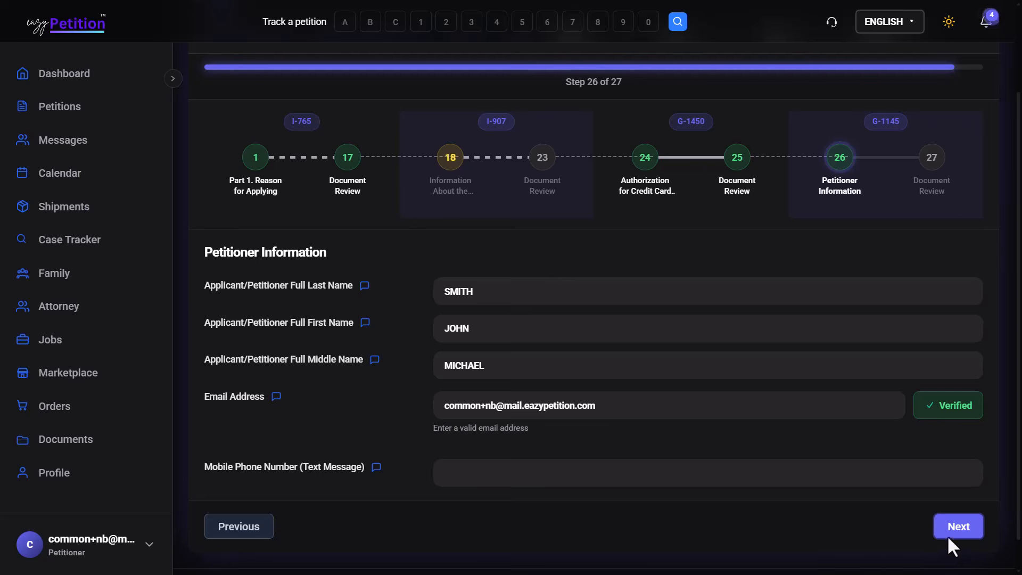
pyautogui.click(959, 529)
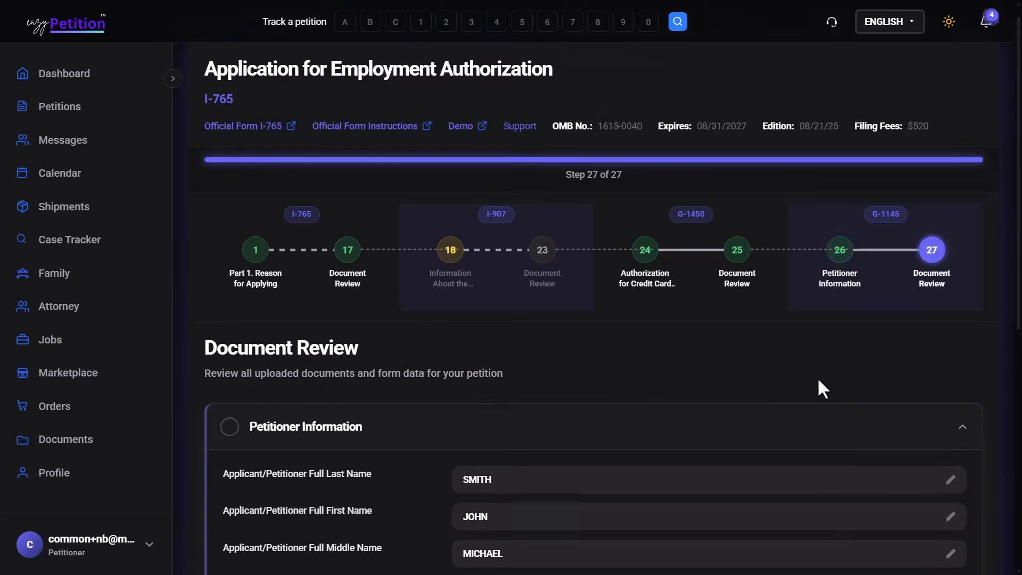
pyautogui.scroll(-4, 816, 376)
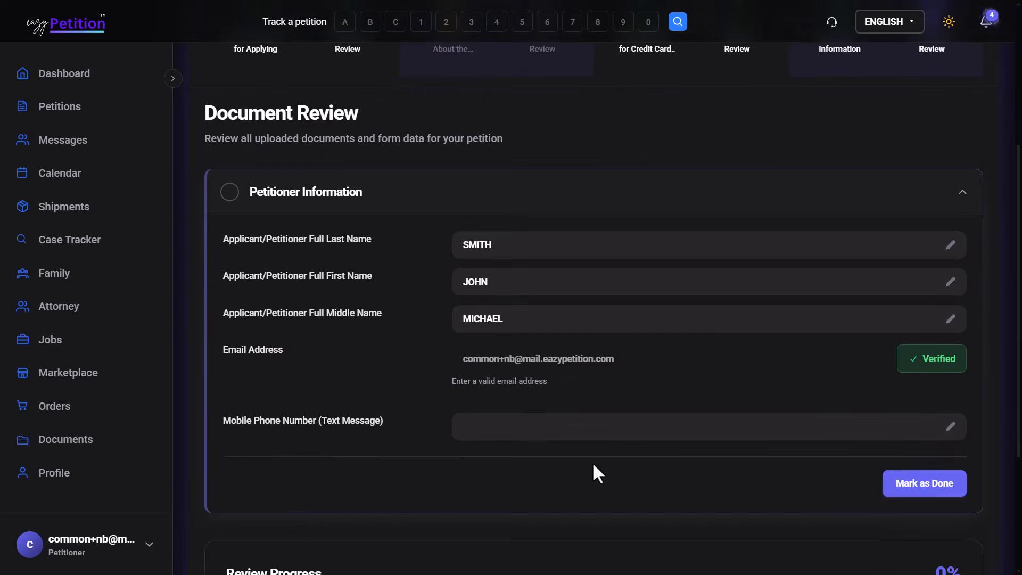
pyautogui.scroll(-3, 592, 462)
pyautogui.click(953, 336)
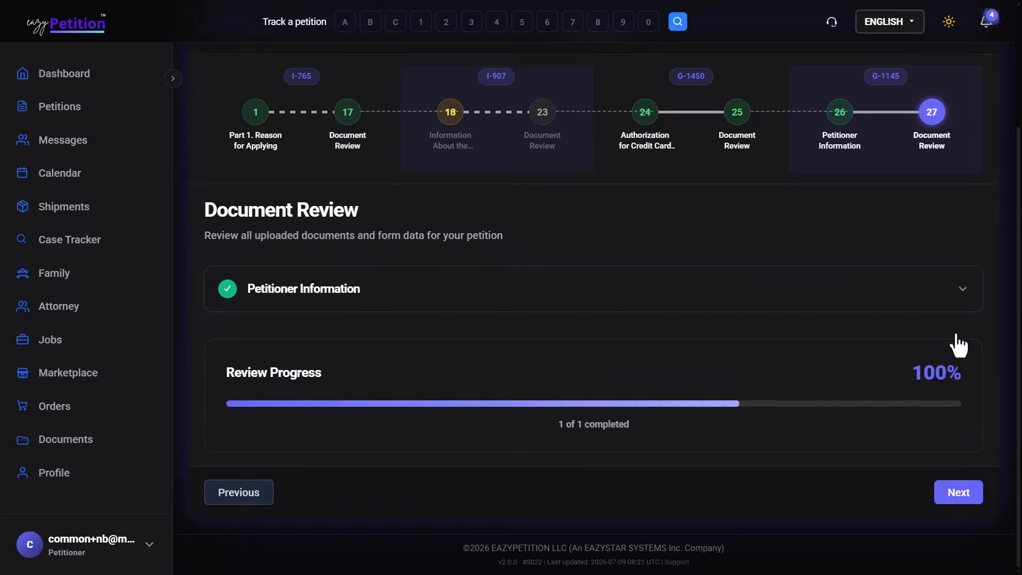
# - Finish the reviews, decline attorney review, and choose to ship the petition yourself
pyautogui.click(953, 496)
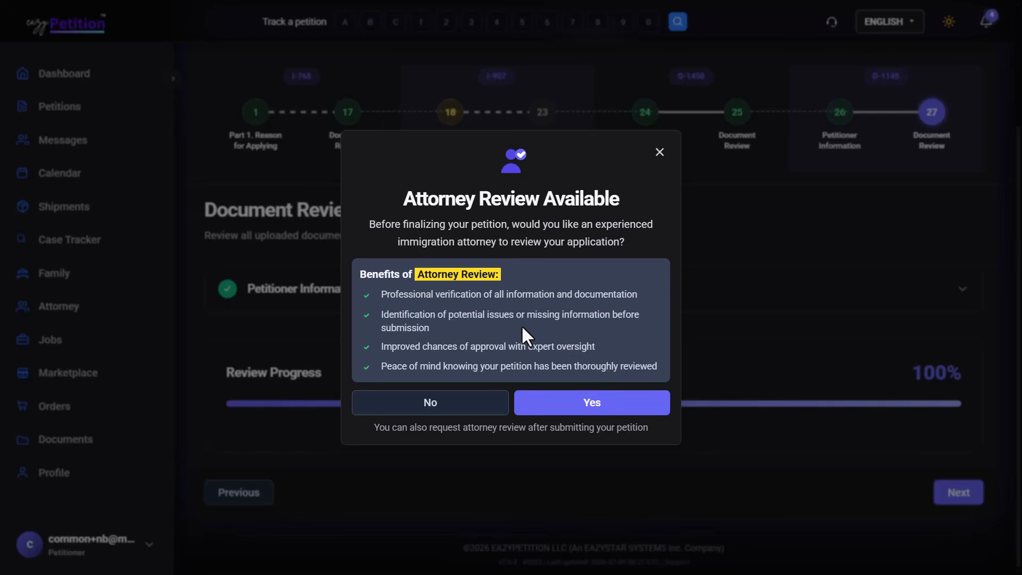
pyautogui.click(463, 404)
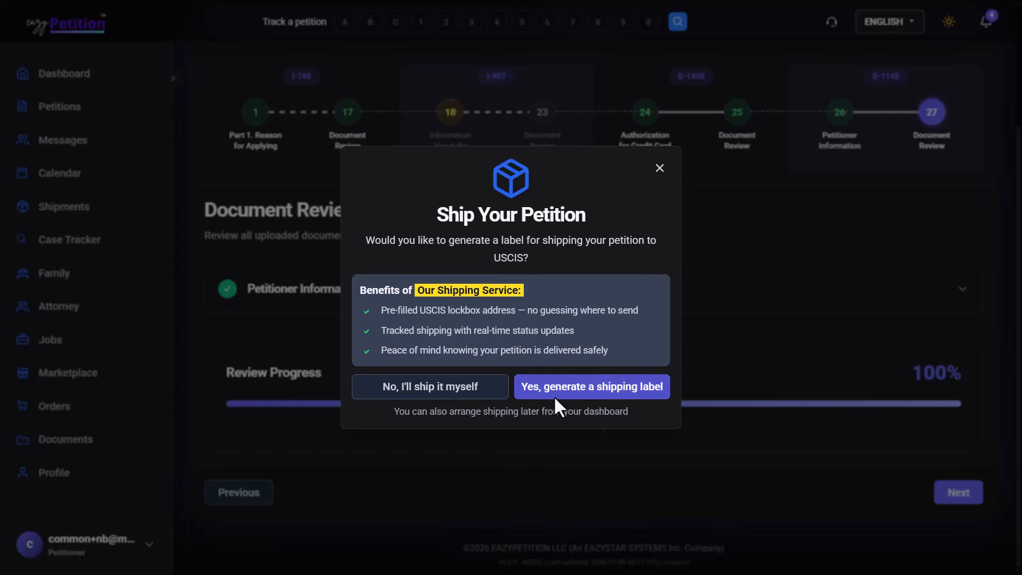
pyautogui.click(412, 391)
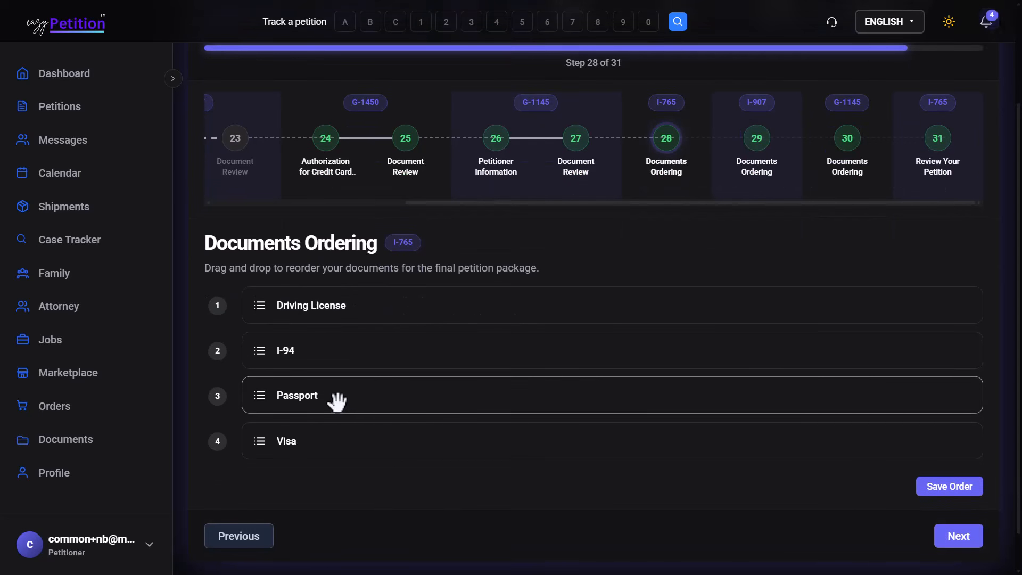
# - Move Passport to the top of the I-765 document order and save it
pyautogui.moveTo(337, 400); pyautogui.dragTo(344, 309)
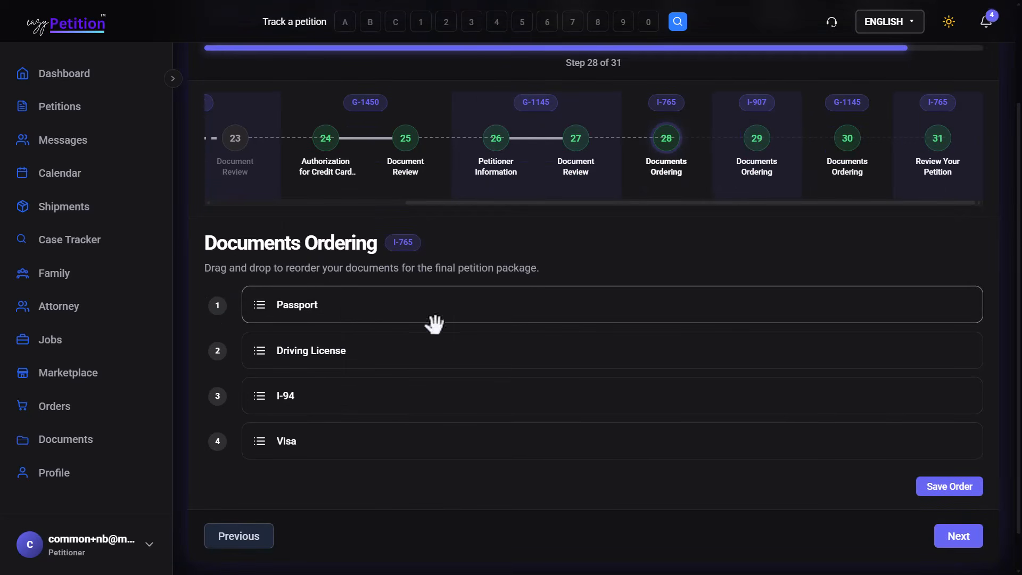
pyautogui.click(961, 489)
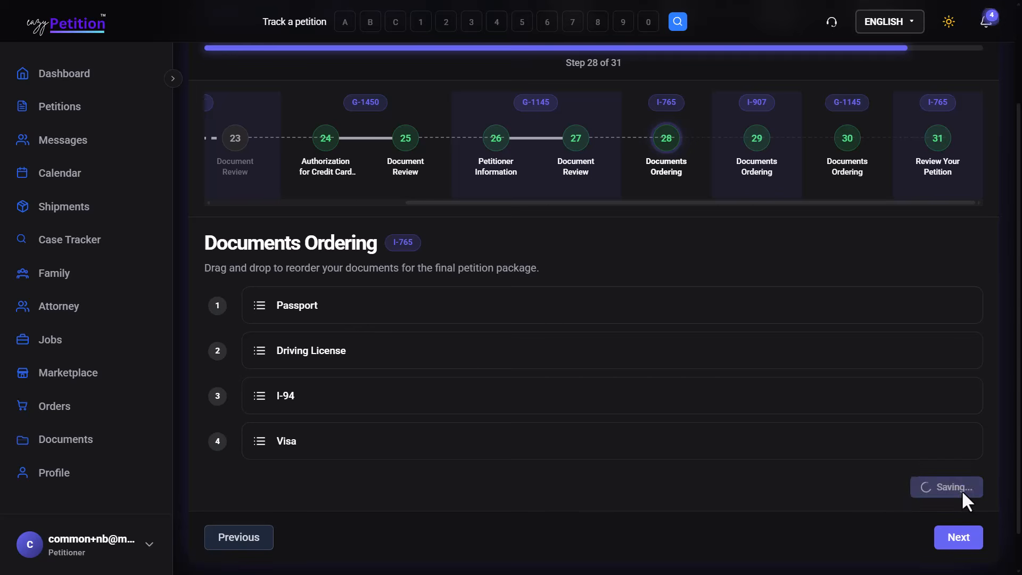
pyautogui.click(958, 536)
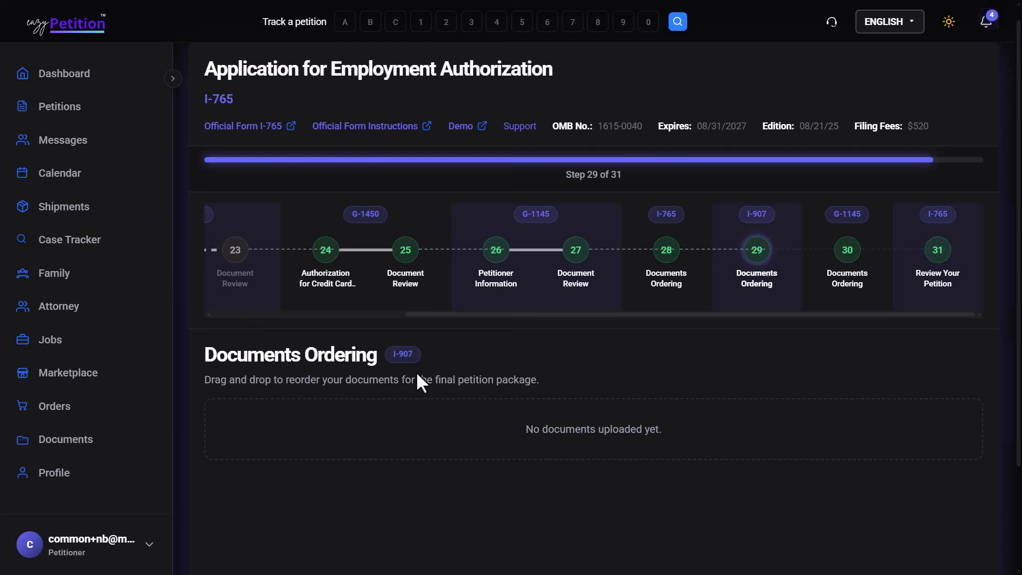
# - Pass the I-907 and G-1145 ordering steps and scroll through the 13-page petition preview
pyautogui.scroll(-3, 417, 372)
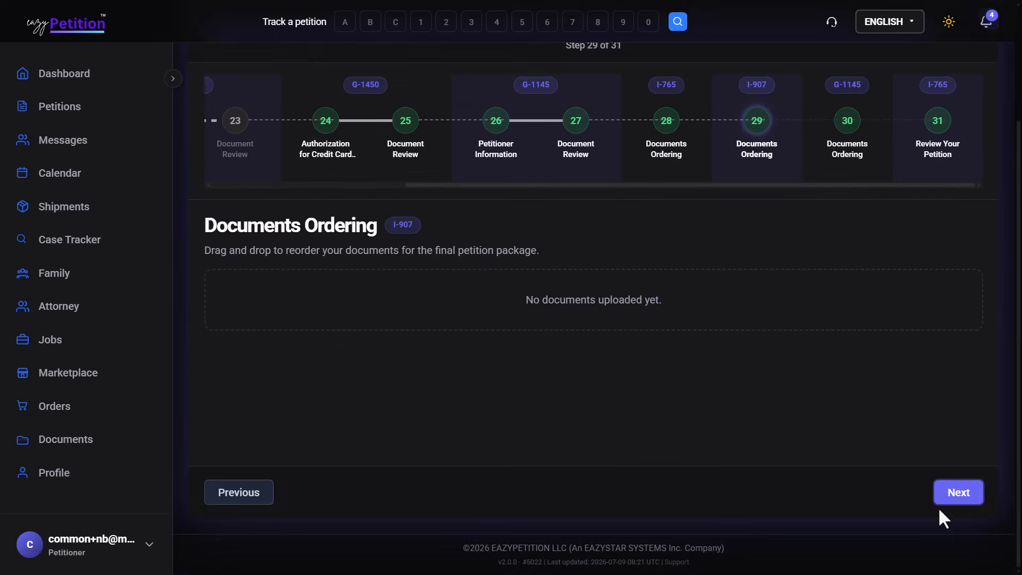
pyautogui.click(965, 494)
pyautogui.scroll(-3, 966, 494)
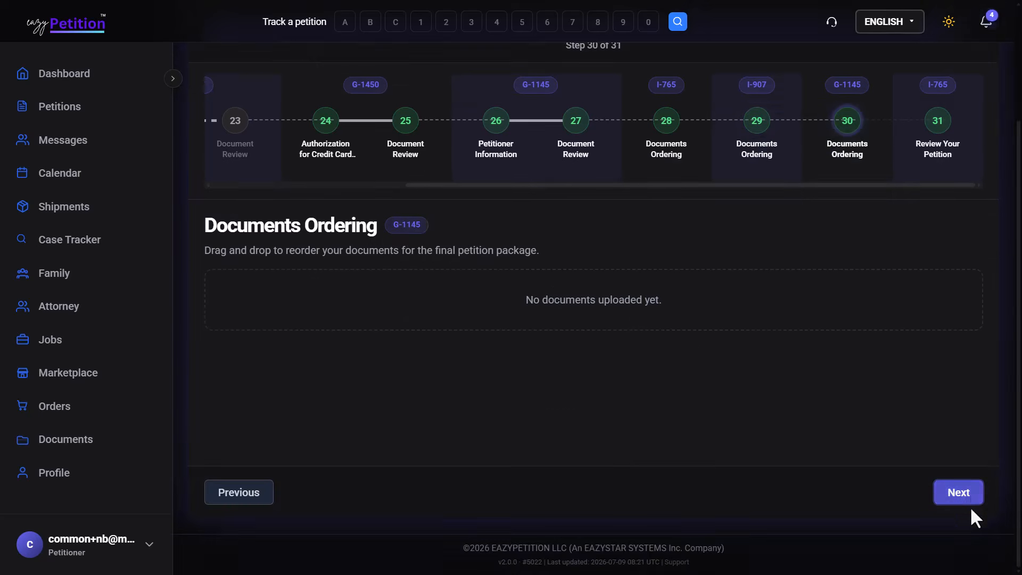
pyautogui.click(971, 495)
pyautogui.scroll(-1, 970, 500)
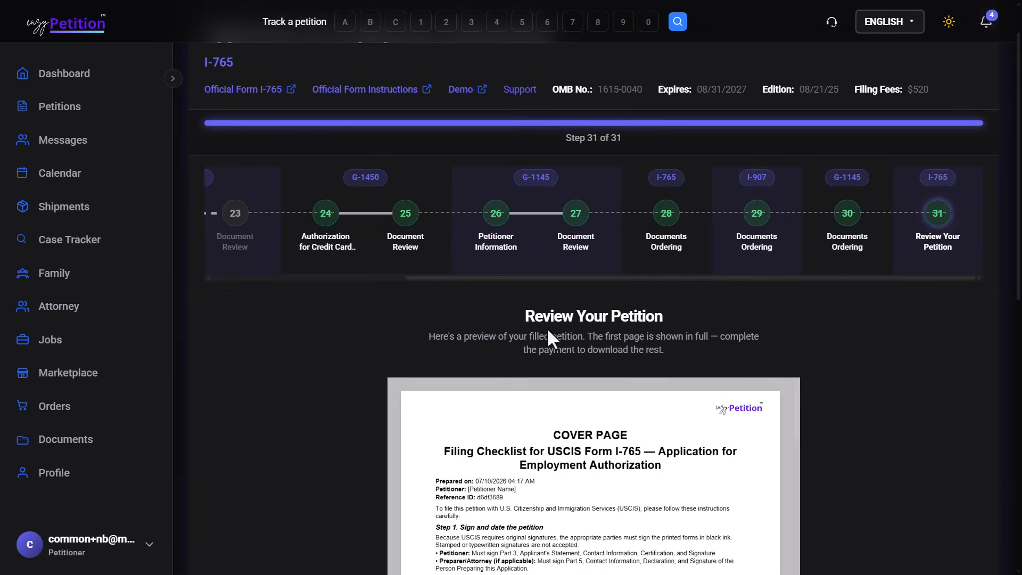
pyautogui.scroll(-10, 643, 358)
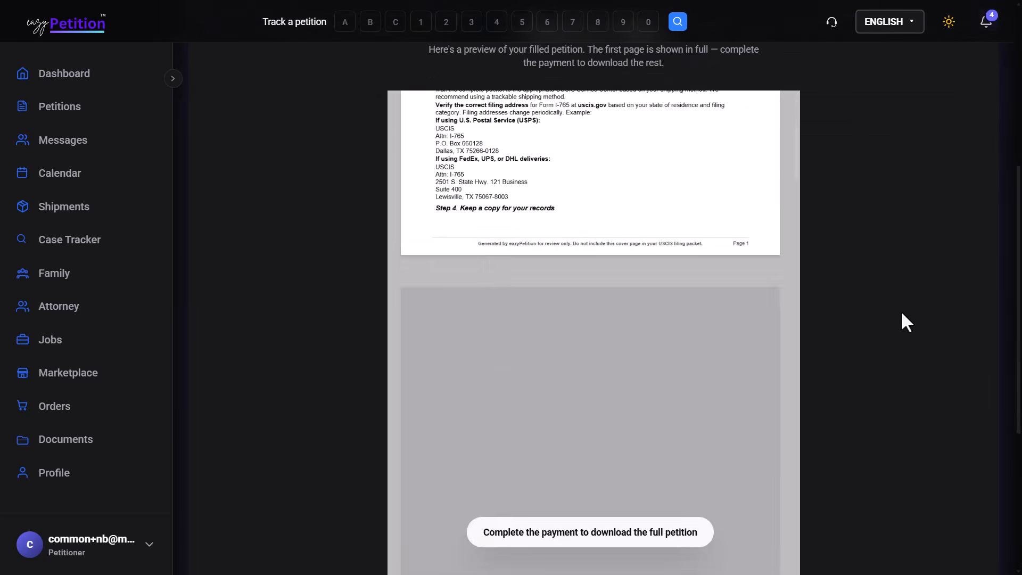
pyautogui.scroll(-5, 902, 314)
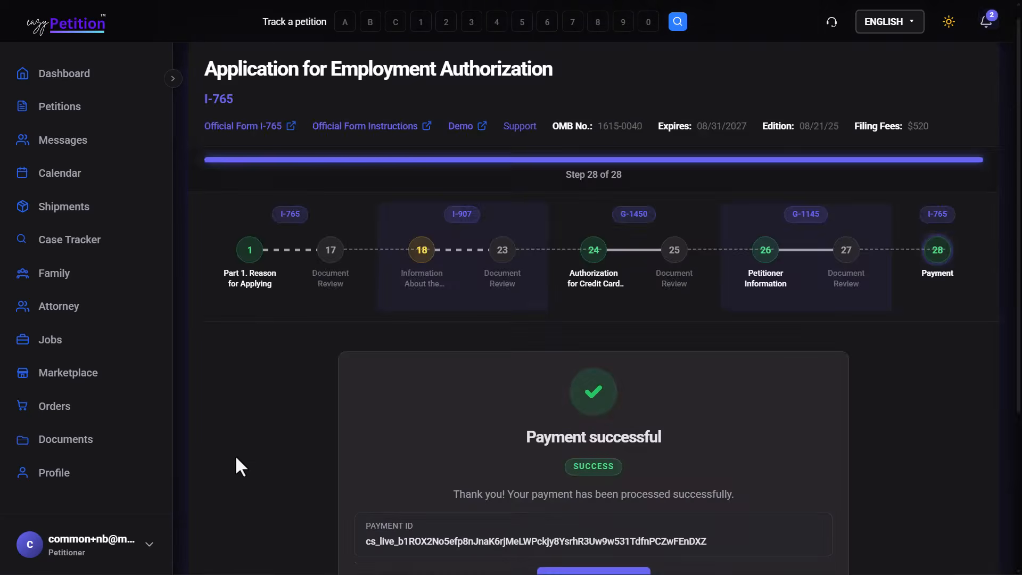
# - Download the paid petition as a PDF from the Payment successful page
pyautogui.scroll(-4, 235, 455)
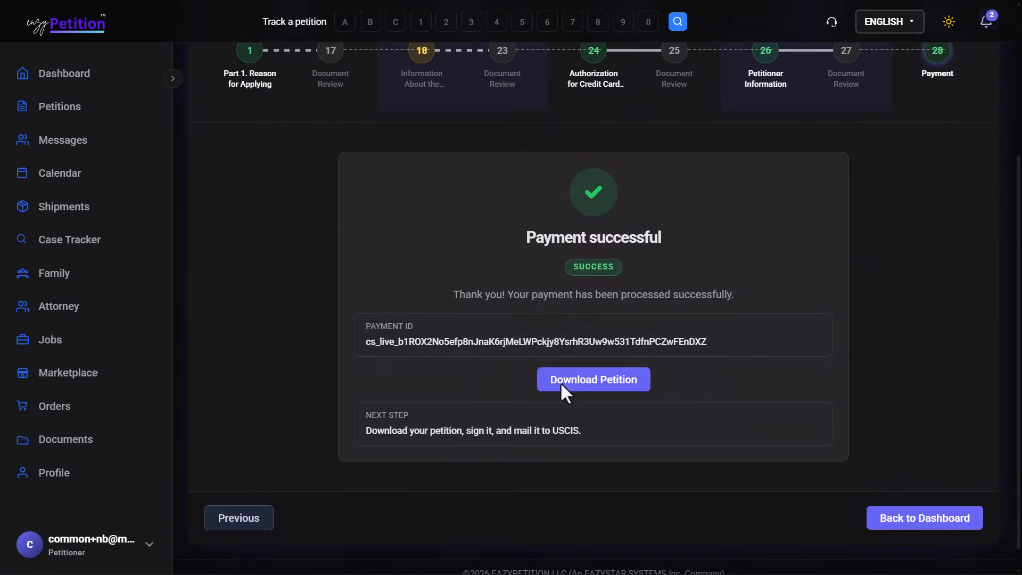
pyautogui.click(608, 387)
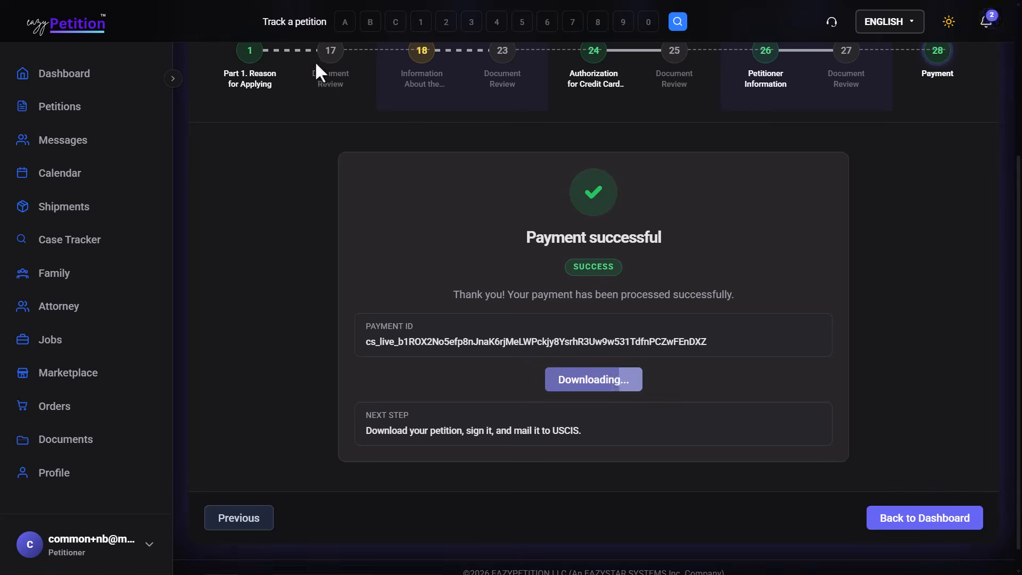
pyautogui.scroll(-4, 750, 106)
# - Scroll through the remaining Form I-907 pages to the G-1450 checklist cover on page 11
pyautogui.scroll(4, 639, 264)
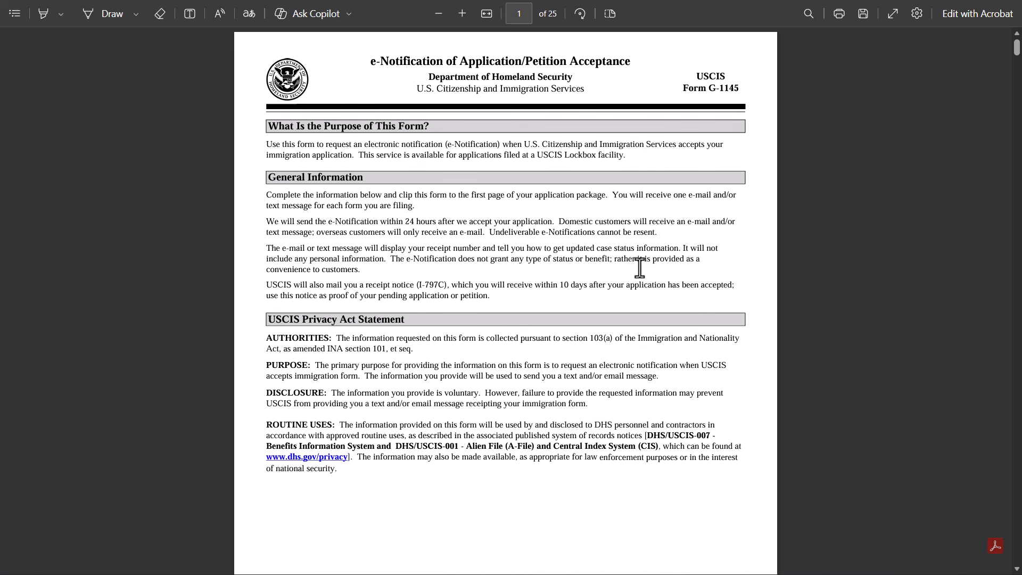
pyautogui.scroll(-3, 729, 109)
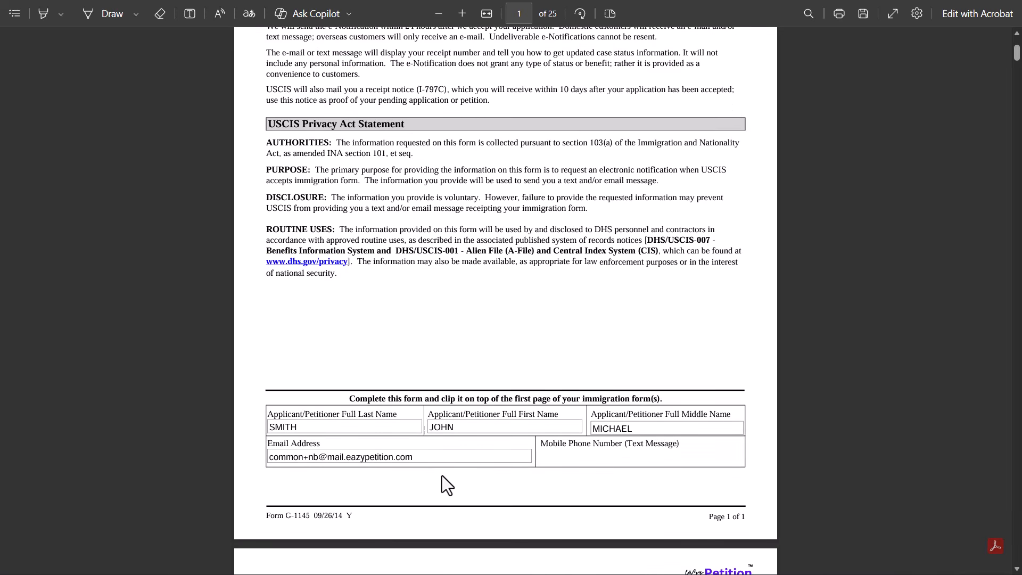
pyautogui.scroll(-5, 442, 474)
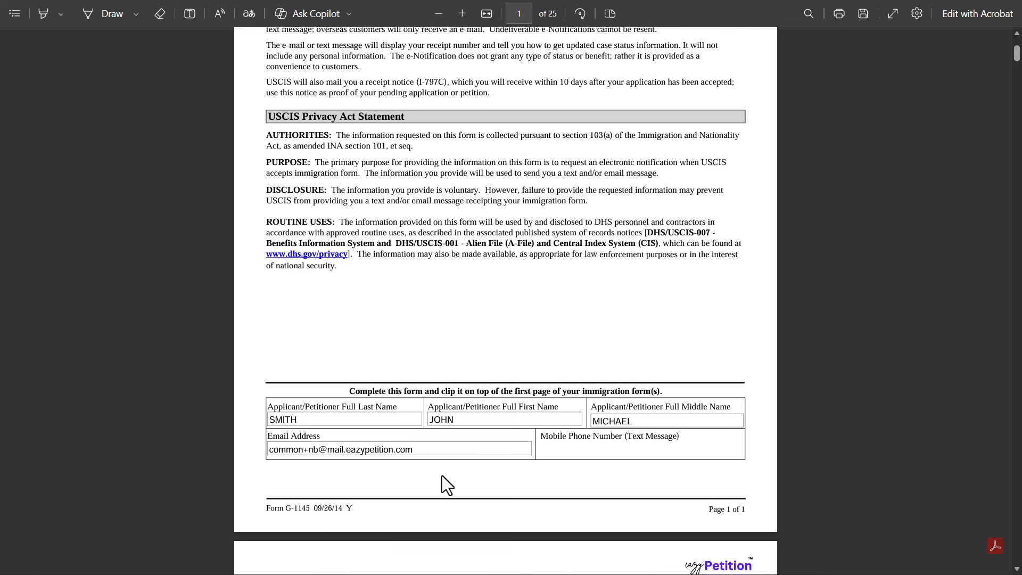
pyautogui.scroll(-3, 441, 474)
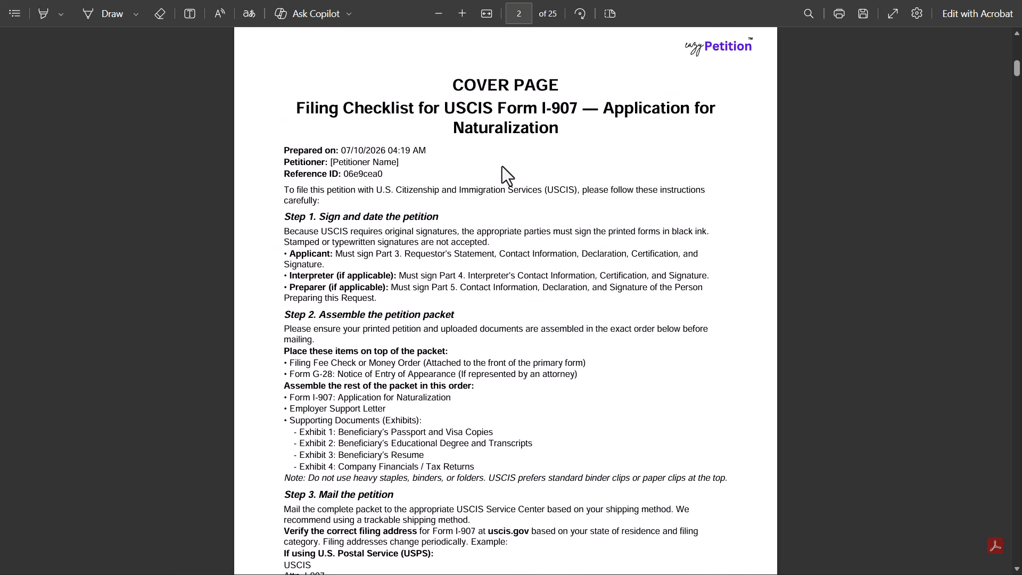
pyautogui.scroll(-10, 519, 138)
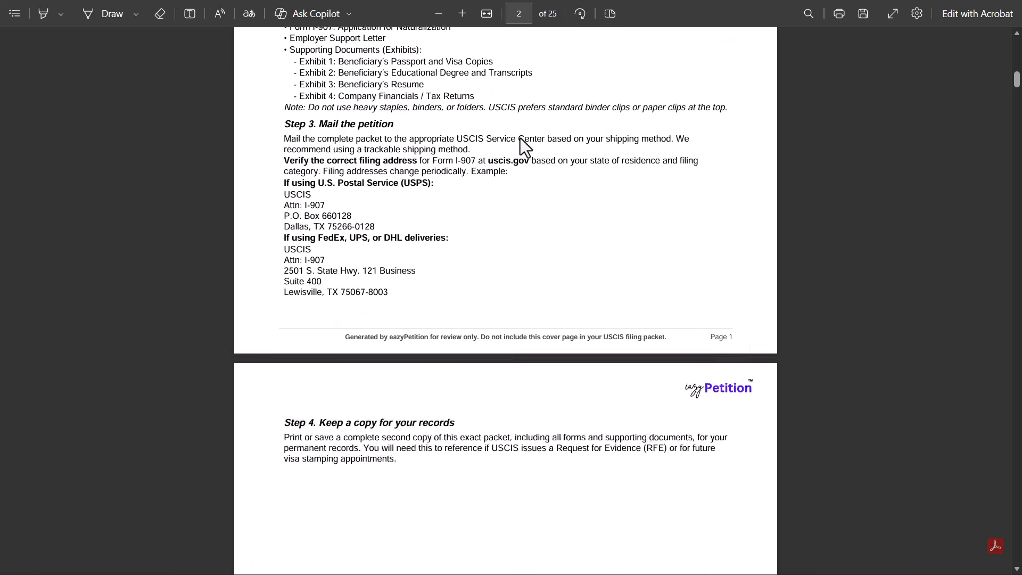
pyautogui.scroll(-11, 519, 139)
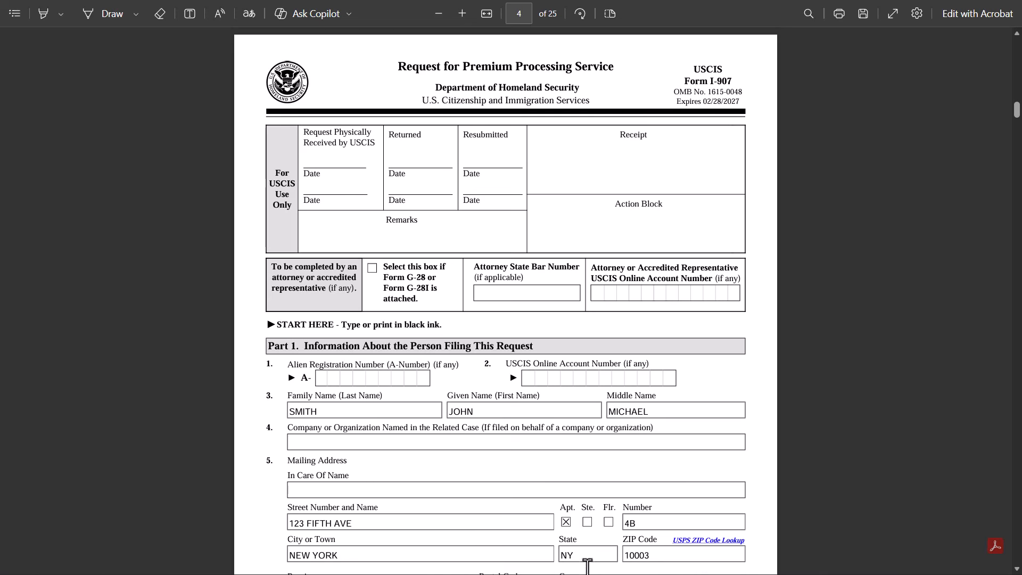
pyautogui.scroll(-12, 578, 564)
pyautogui.scroll(-15, 578, 564)
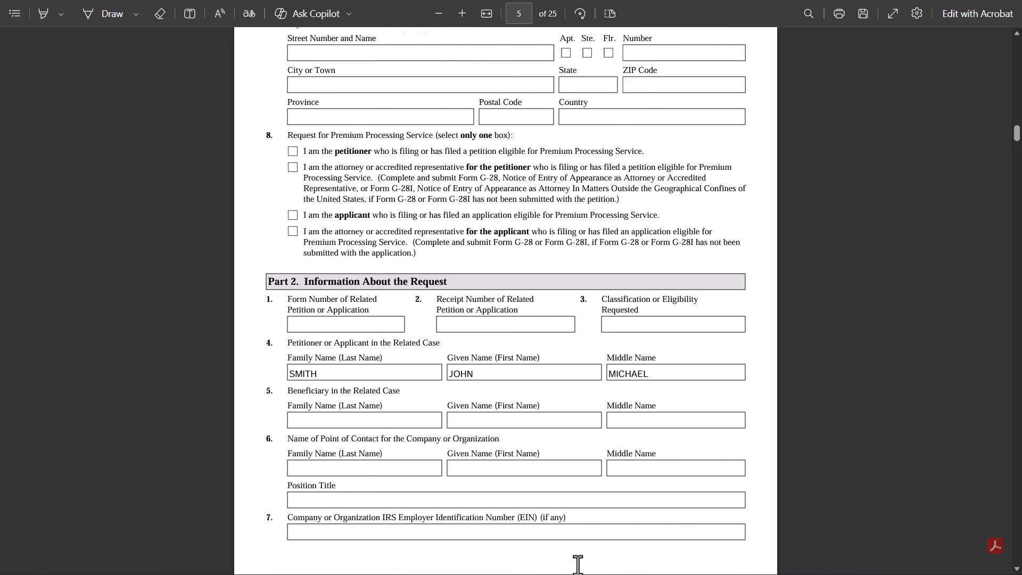
pyautogui.scroll(-2, 578, 562)
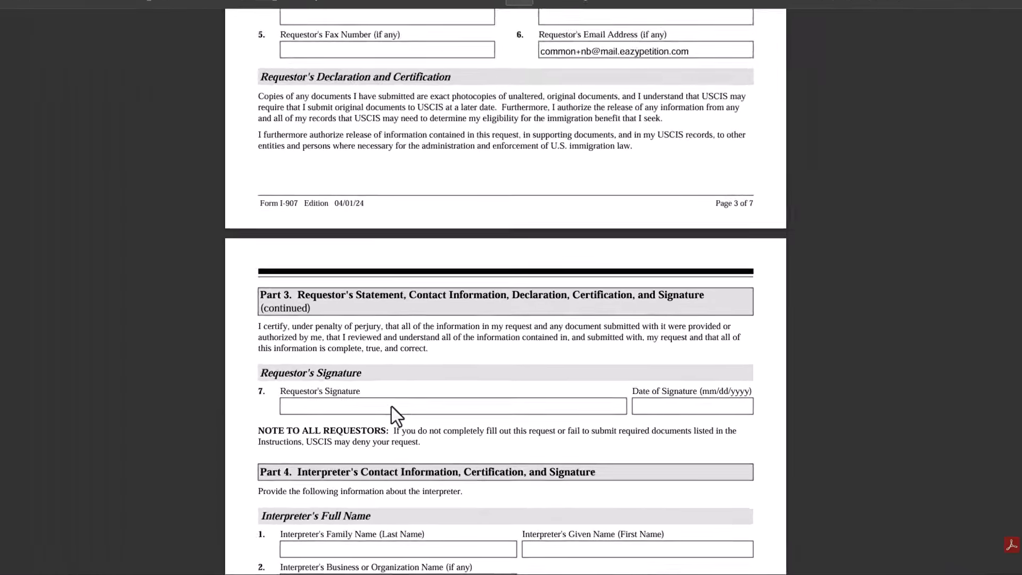
pyautogui.scroll(-5, 291, 256)
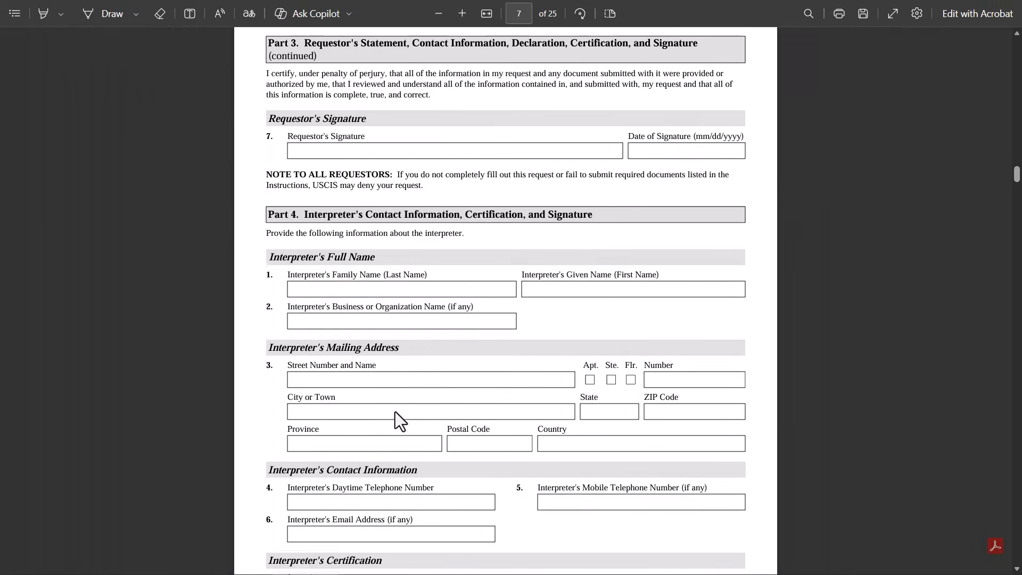
pyautogui.scroll(-5, 395, 410)
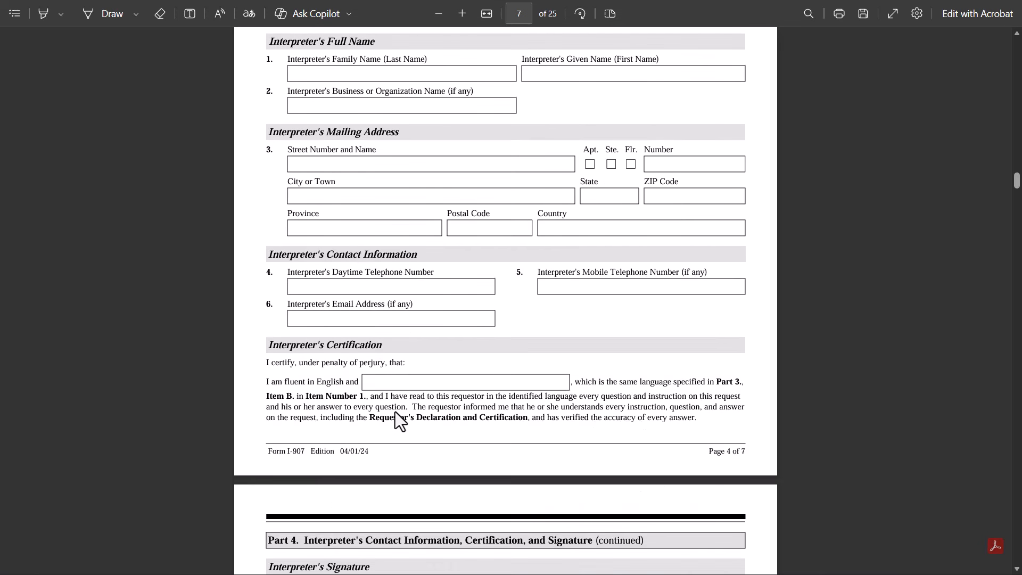
pyautogui.scroll(-1, 394, 411)
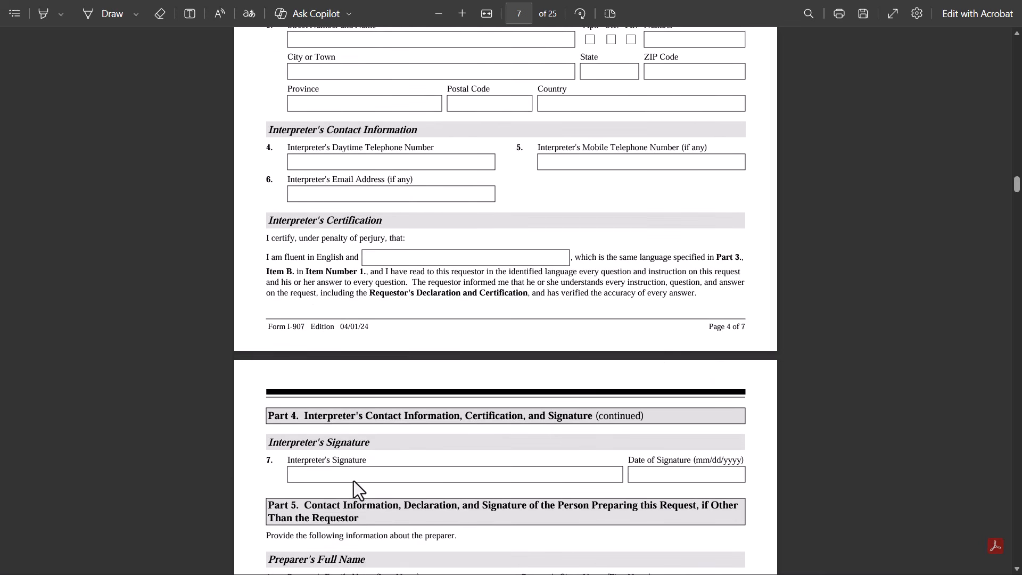
pyautogui.scroll(-12, 353, 478)
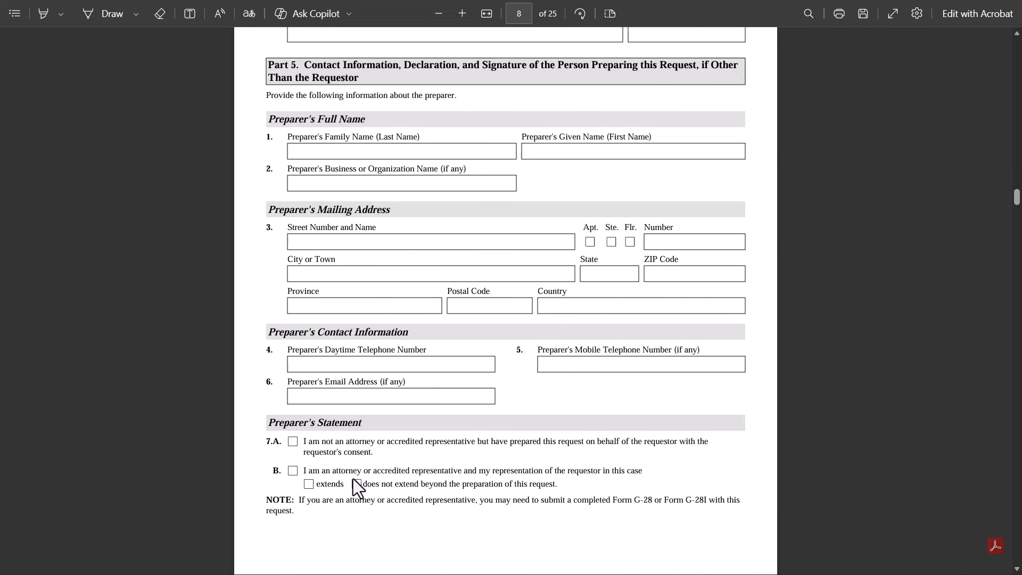
pyautogui.scroll(-4, 353, 478)
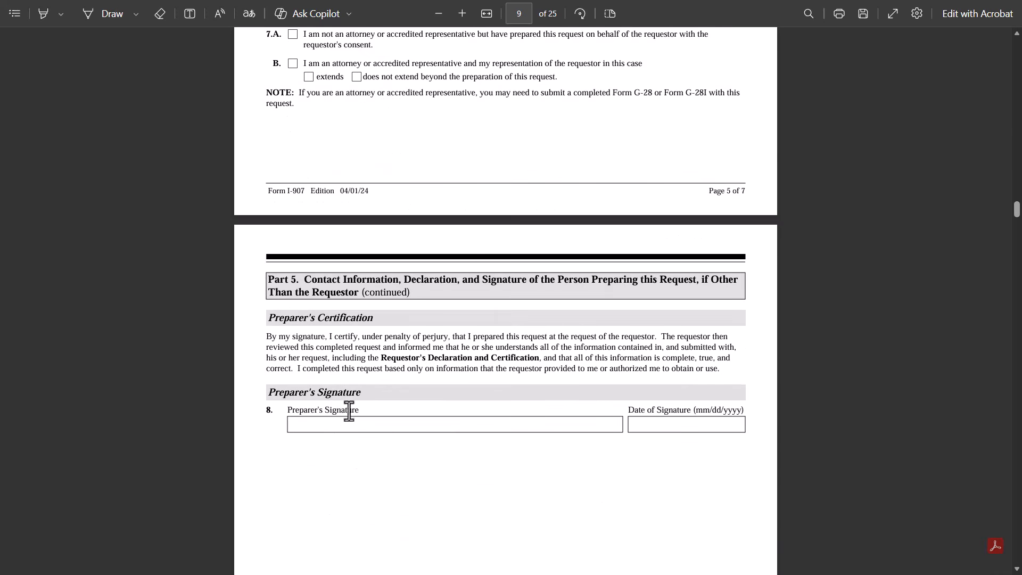
pyautogui.scroll(-20, 356, 427)
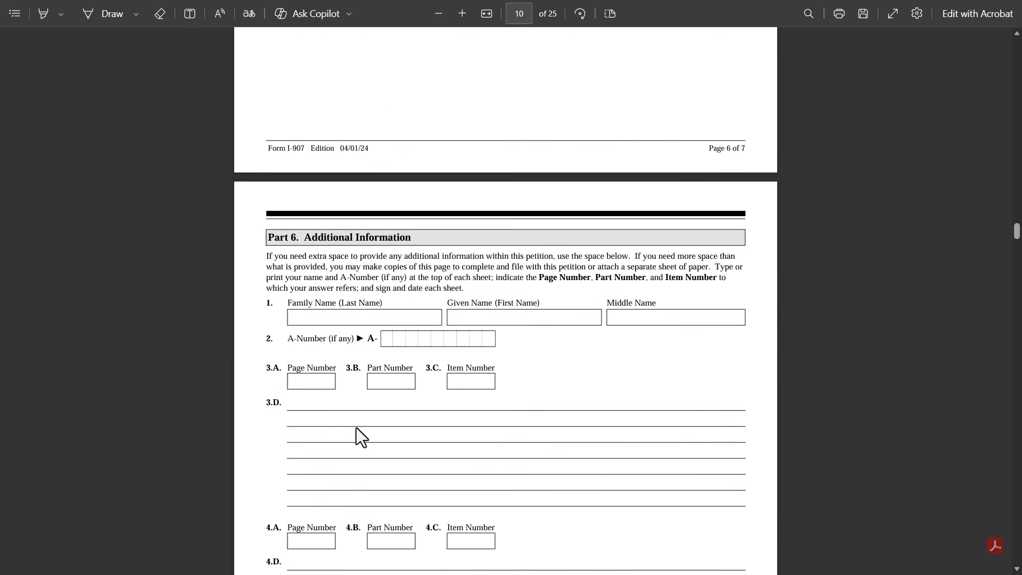
pyautogui.scroll(-9, 356, 428)
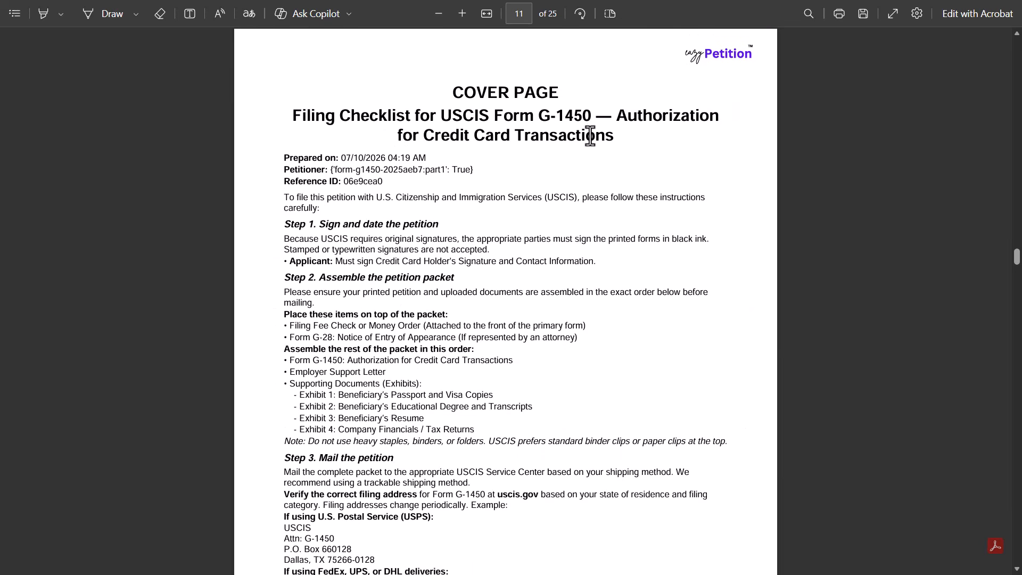
# - Scroll past the G-1450 card authorization and I-765 checklist to Form I-765 on page 15
pyautogui.scroll(-15, 590, 135)
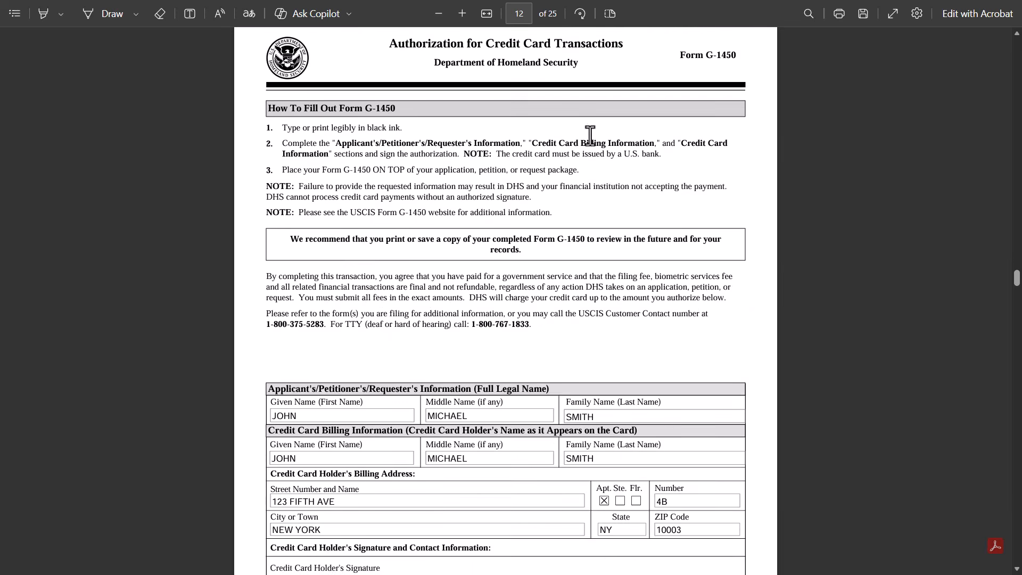
pyautogui.scroll(1, 590, 135)
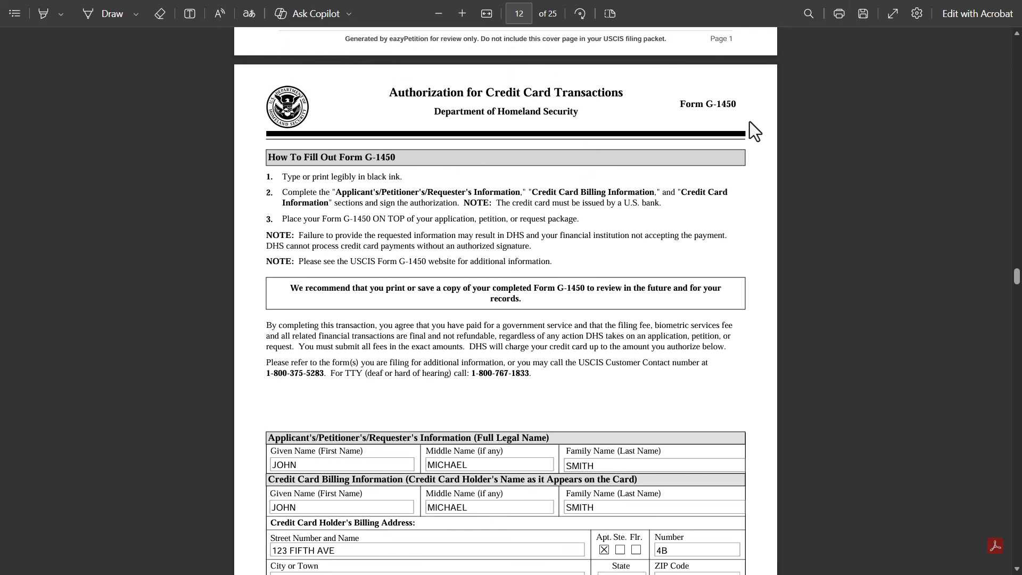
pyautogui.scroll(-4, 749, 122)
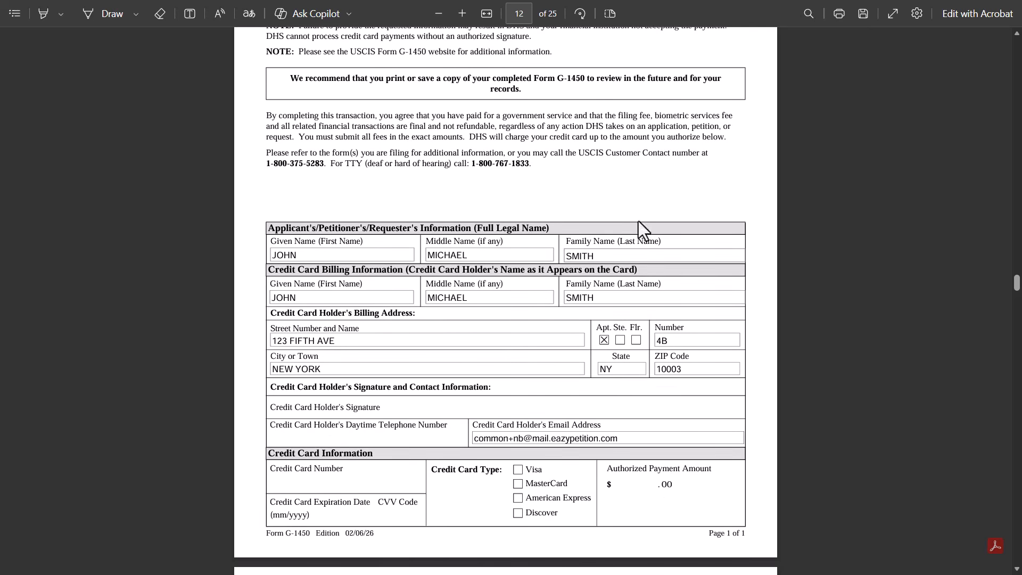
pyautogui.scroll(-8, 409, 355)
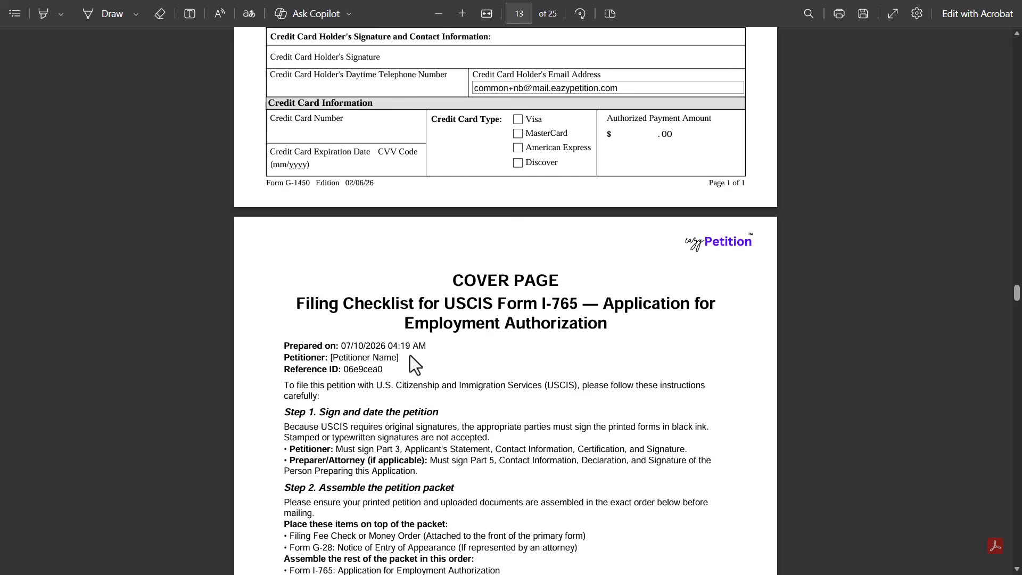
pyautogui.scroll(-3, 410, 356)
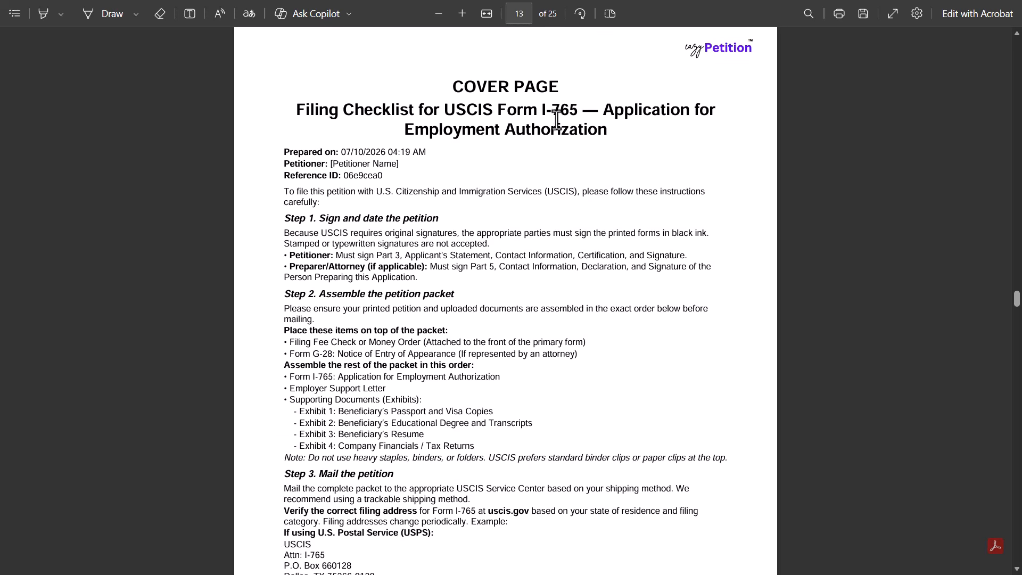
pyautogui.scroll(-12, 561, 120)
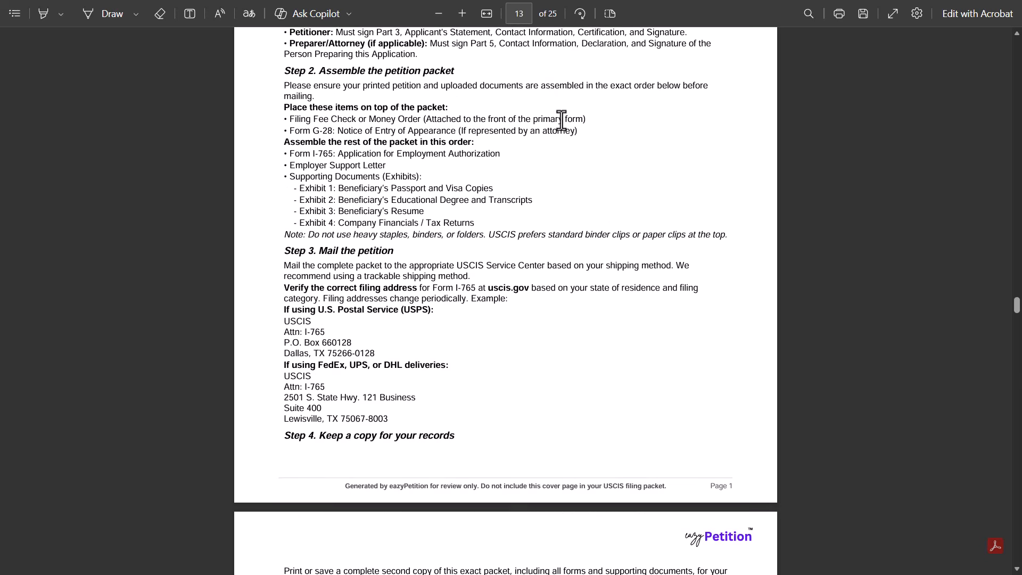
pyautogui.scroll(-12, 561, 120)
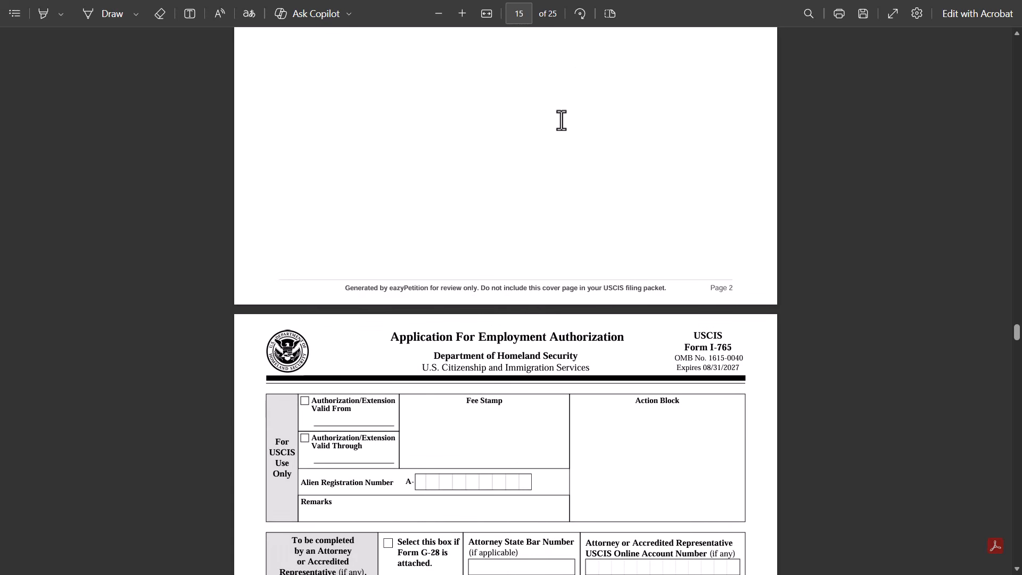
# - Scroll through the I-765 pages and passport scan to the I-94 arrival record on page 24
pyautogui.scroll(-1, 561, 119)
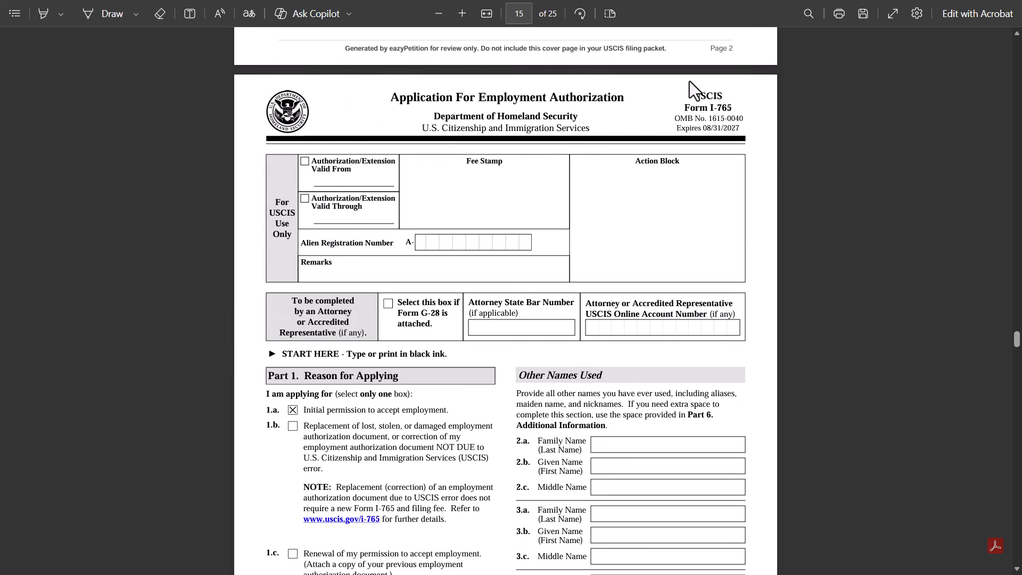
pyautogui.scroll(-3, 718, 114)
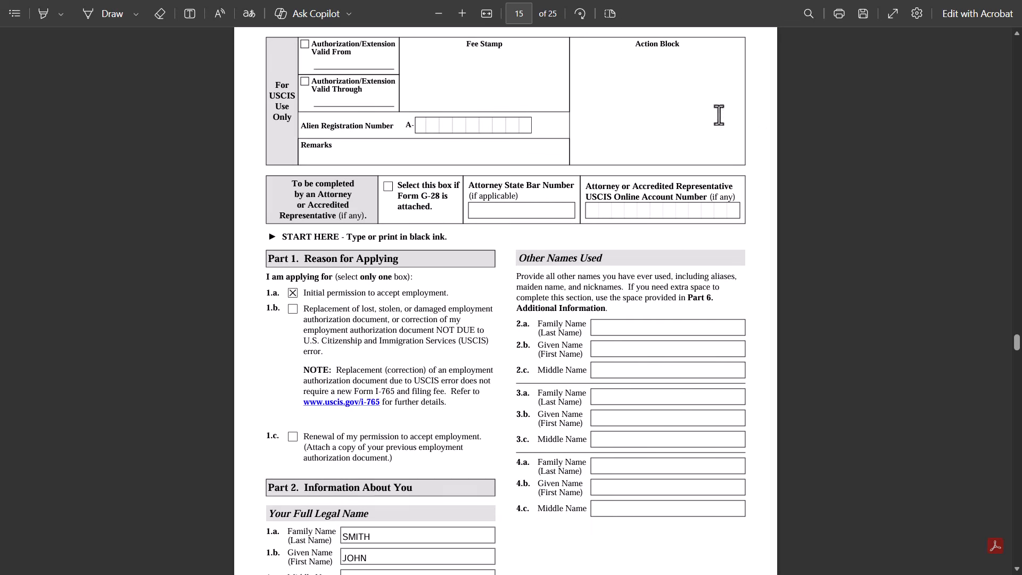
pyautogui.scroll(-13, 358, 471)
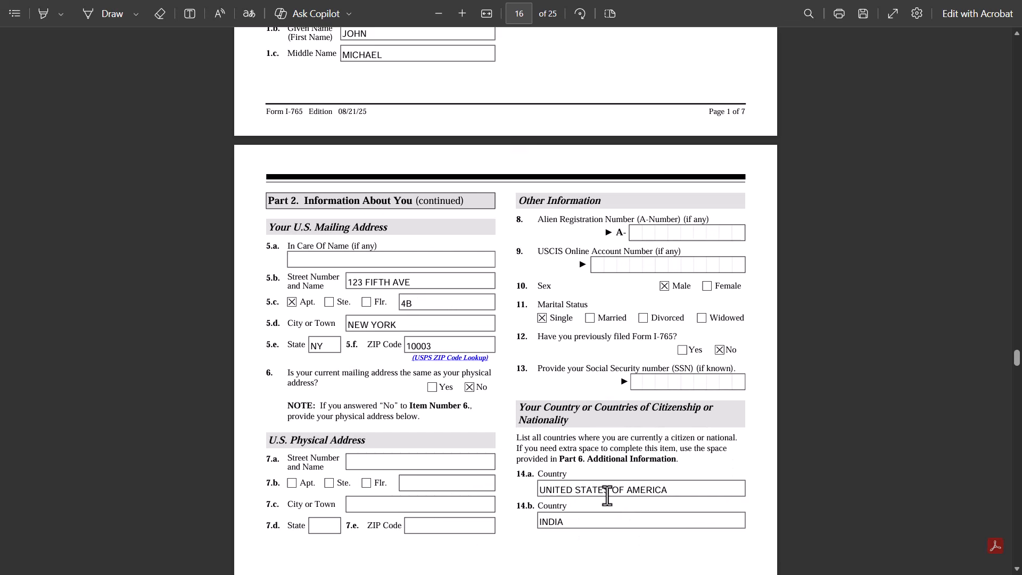
pyautogui.scroll(-3, 607, 495)
pyautogui.scroll(-11, 607, 495)
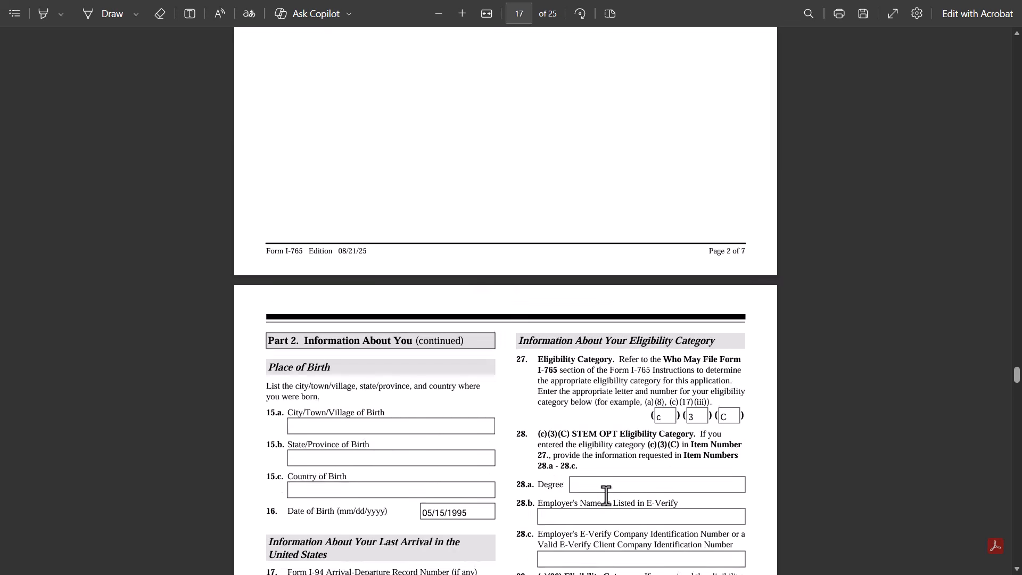
pyautogui.scroll(-1, 607, 496)
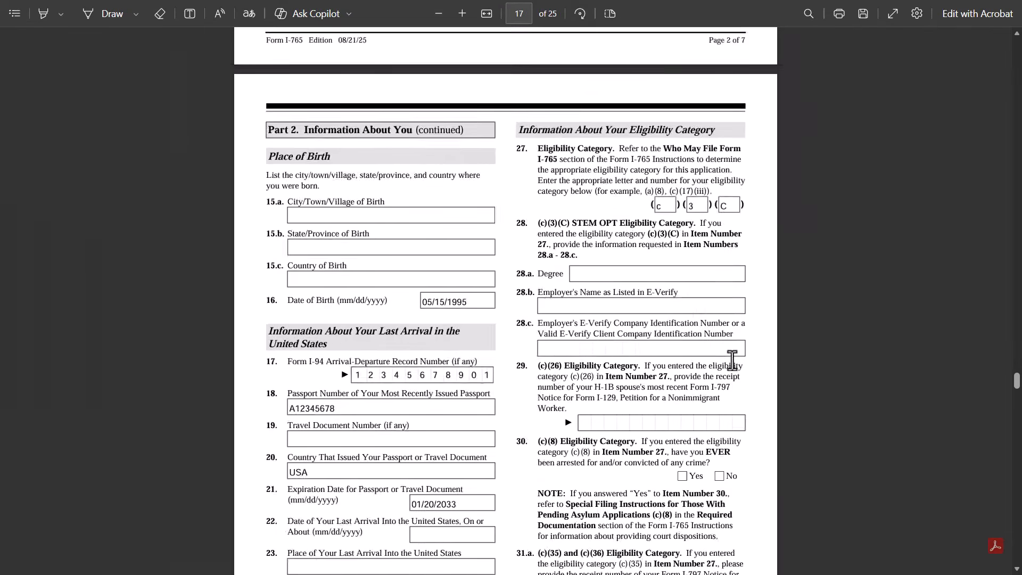
pyautogui.scroll(-4, 732, 361)
pyautogui.scroll(-5, 733, 361)
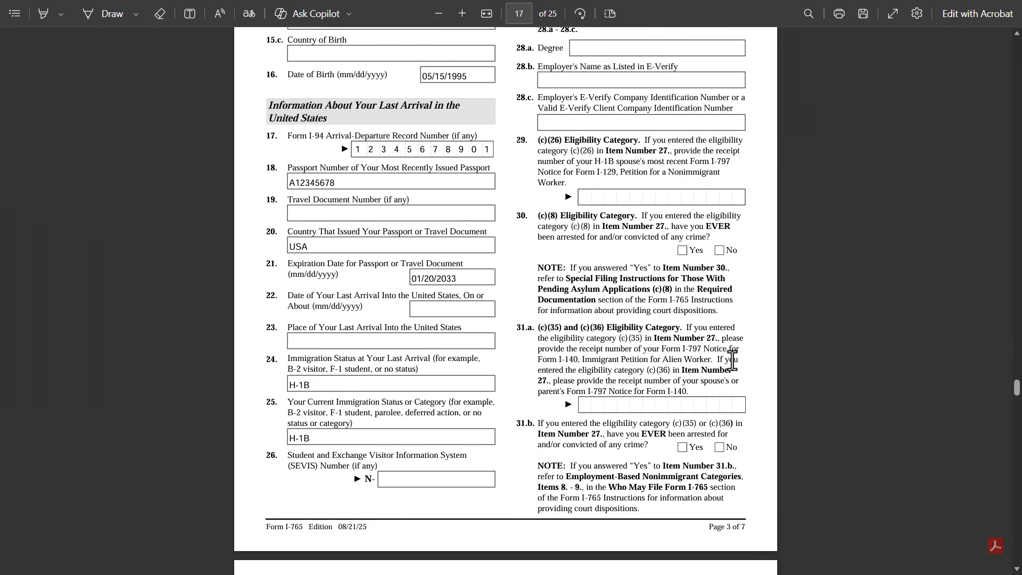
pyautogui.scroll(-3, 733, 362)
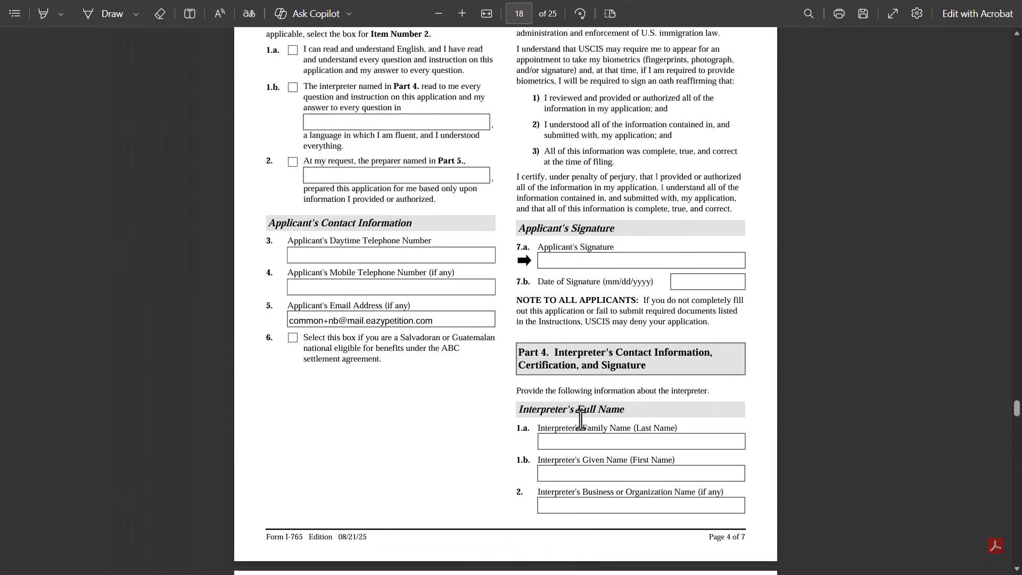
pyautogui.scroll(-10, 580, 419)
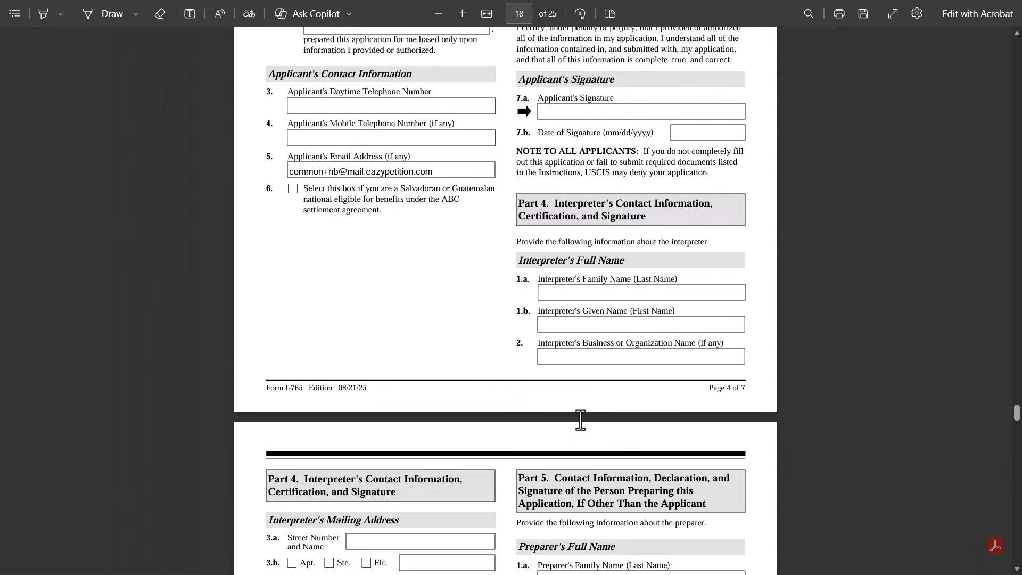
pyautogui.scroll(-3, 581, 419)
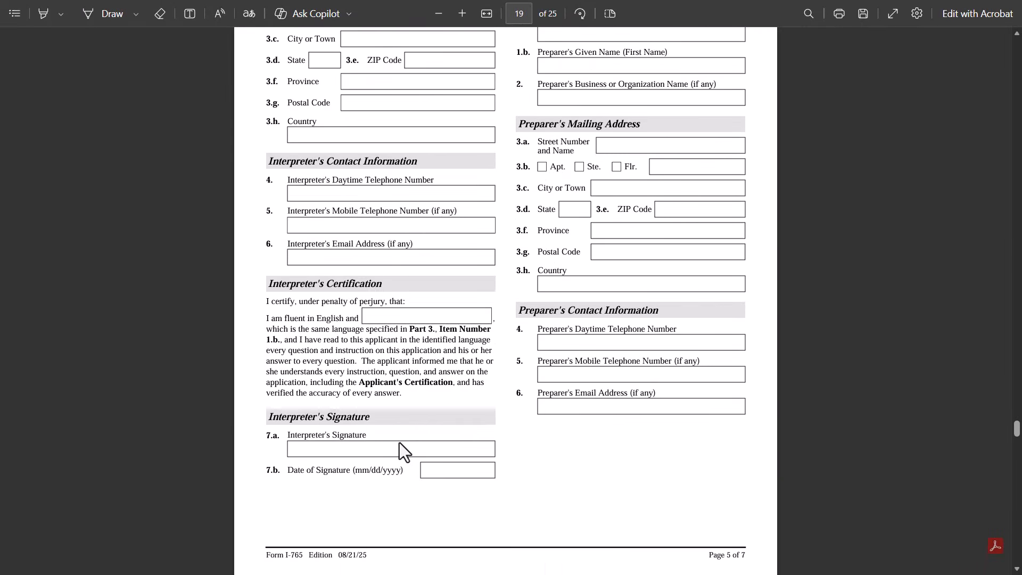
pyautogui.scroll(-12, 401, 448)
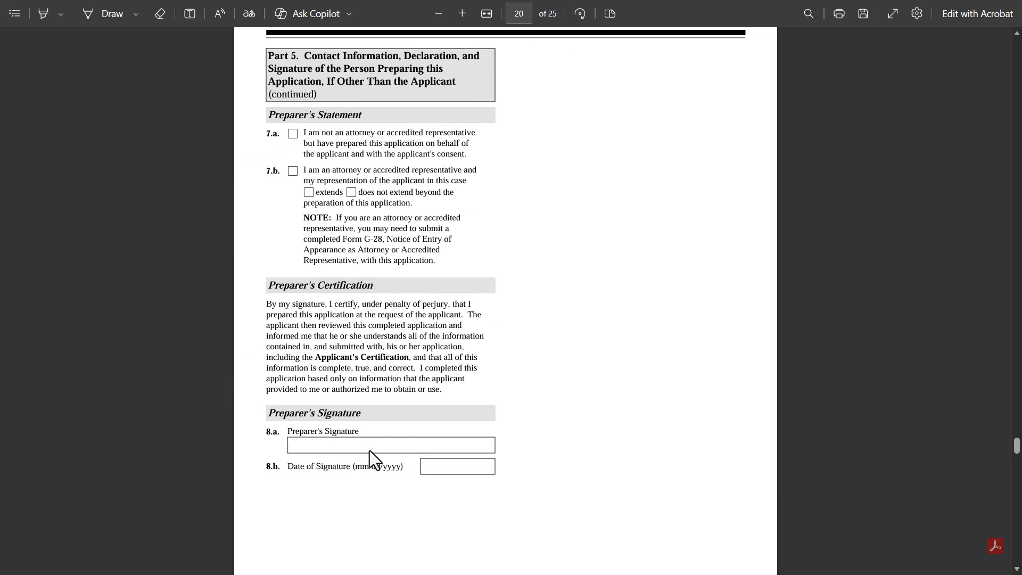
pyautogui.scroll(-20, 370, 452)
pyautogui.scroll(-20, 369, 451)
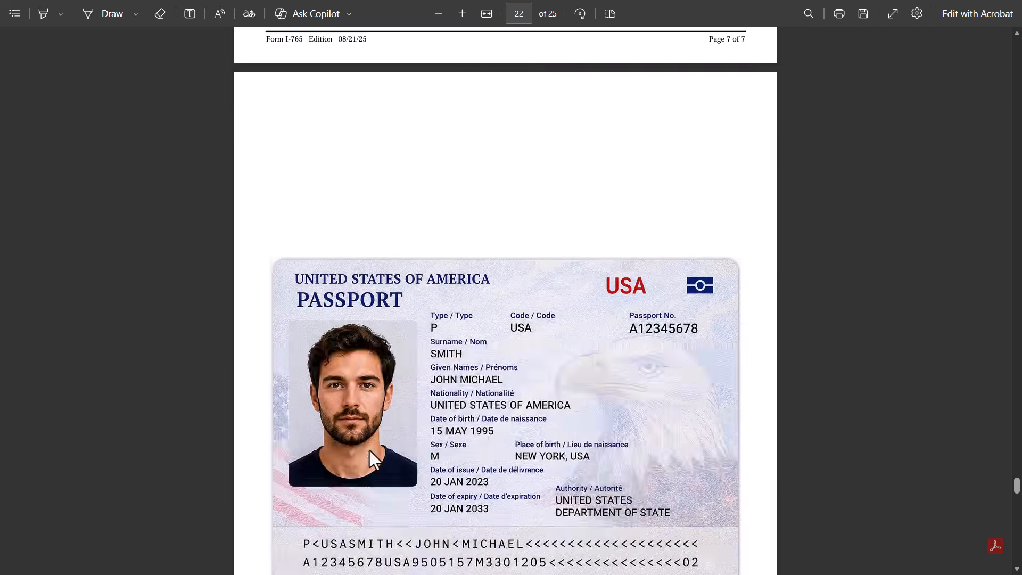
pyautogui.scroll(-20, 370, 451)
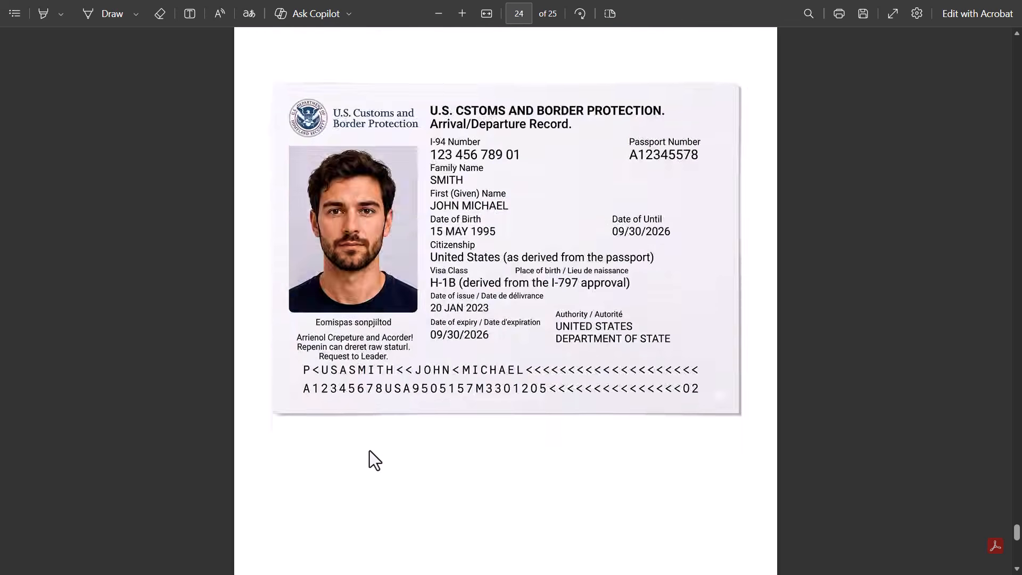
pyautogui.scroll(8, 370, 450)
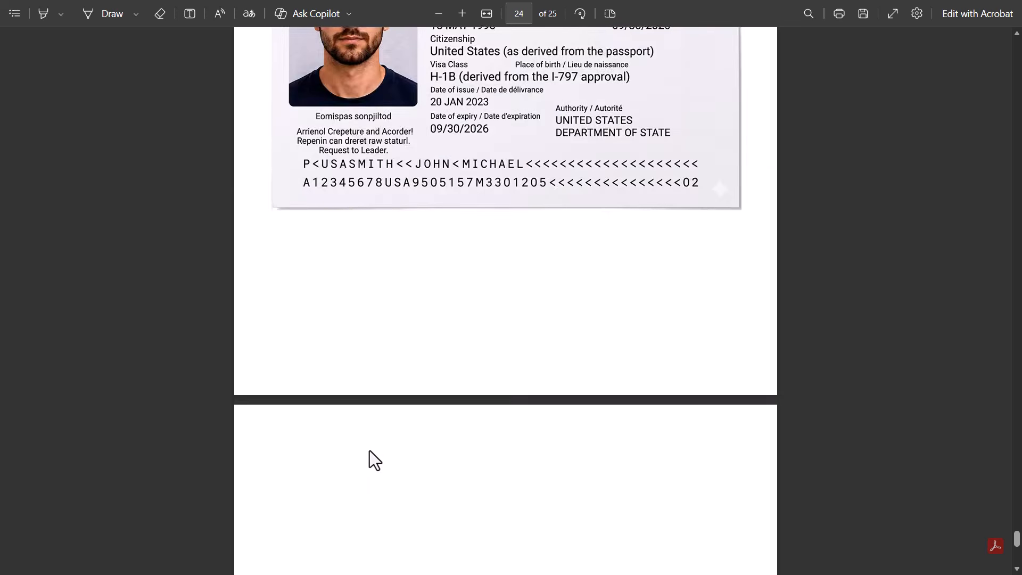